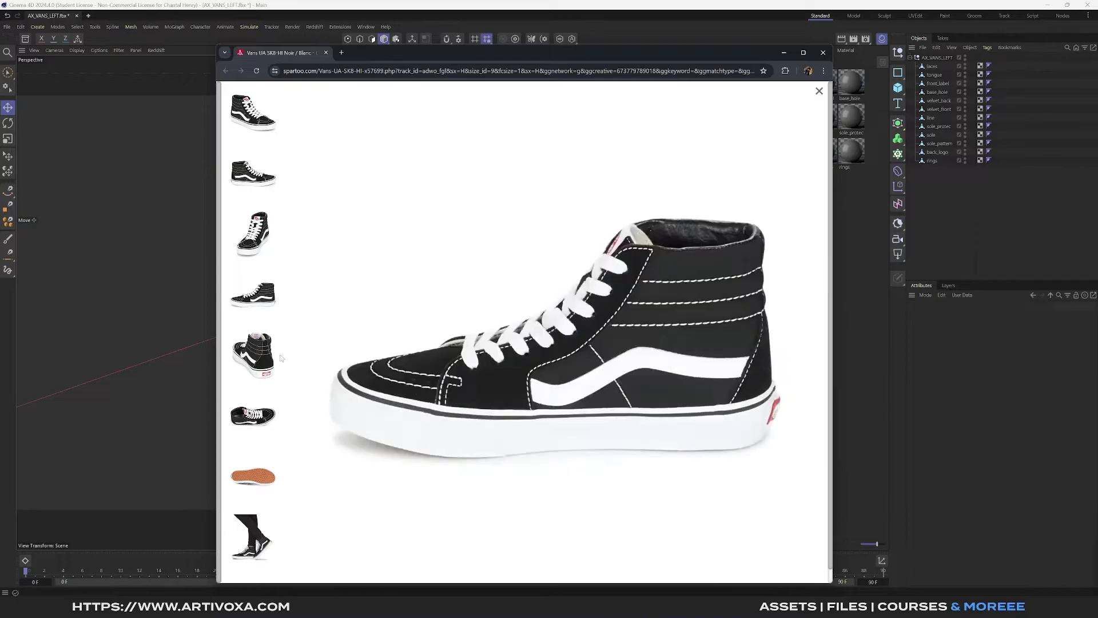
- Display the shoe model with shading and wireframe lines in the perspective view
{"action": "mouse_move", "coordinate": [270, 360]}
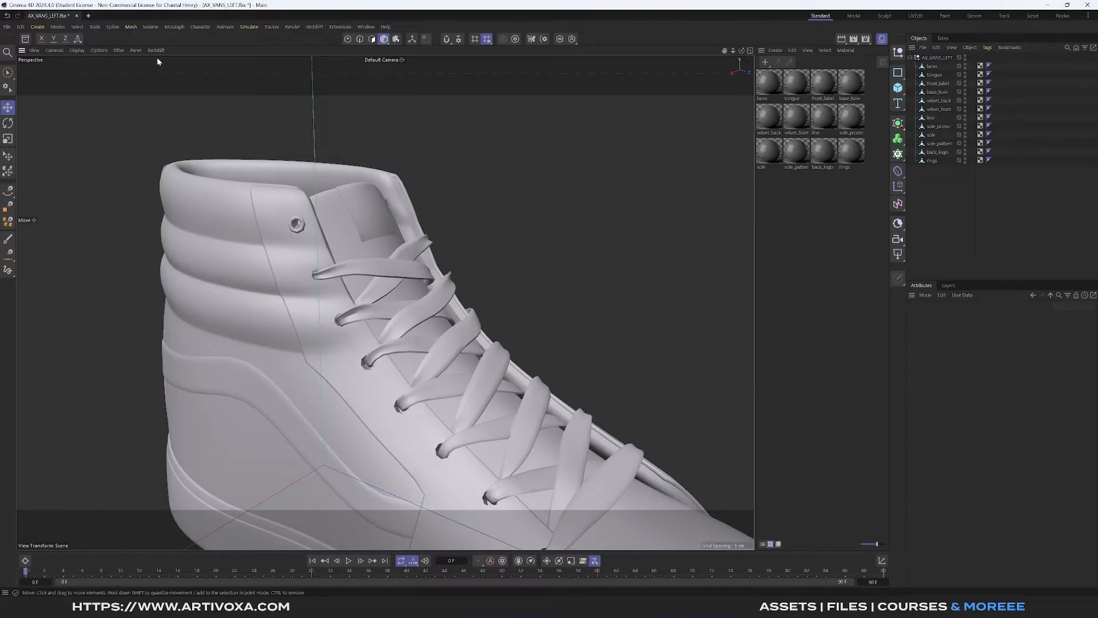
{"action": "left_click", "coordinate": [77, 49]}
{"action": "left_click", "coordinate": [96, 108]}
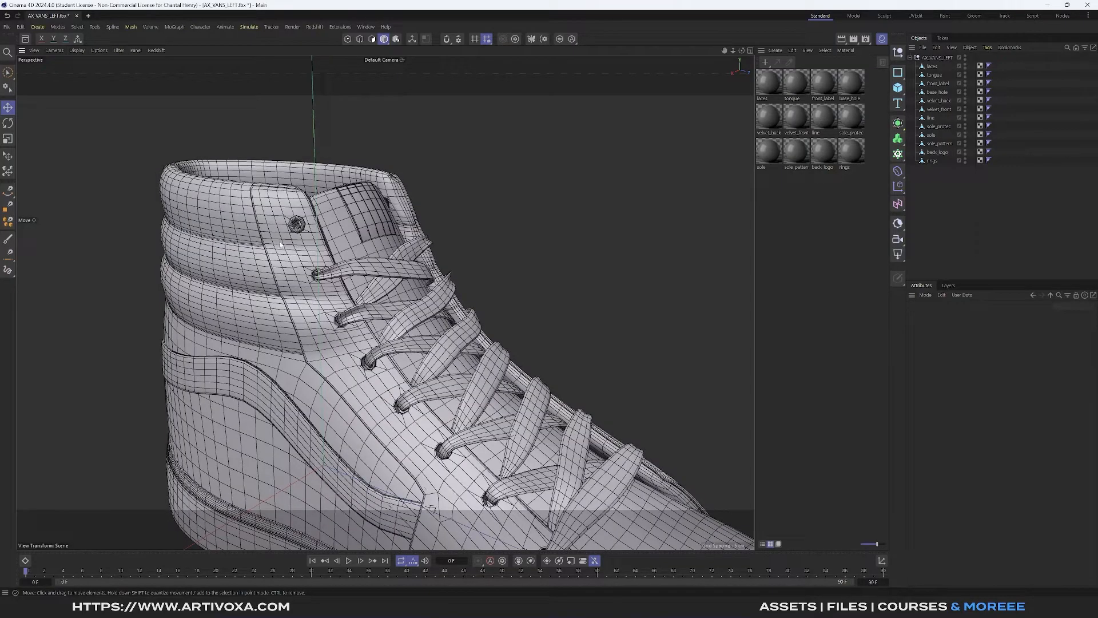
- Examine the wireframe topology of the shoe's collar, eyelets, side stripe and padded heel
{"action": "scroll", "coordinate": [264, 207], "scroll_direction": "up", "scroll_amount": 5}
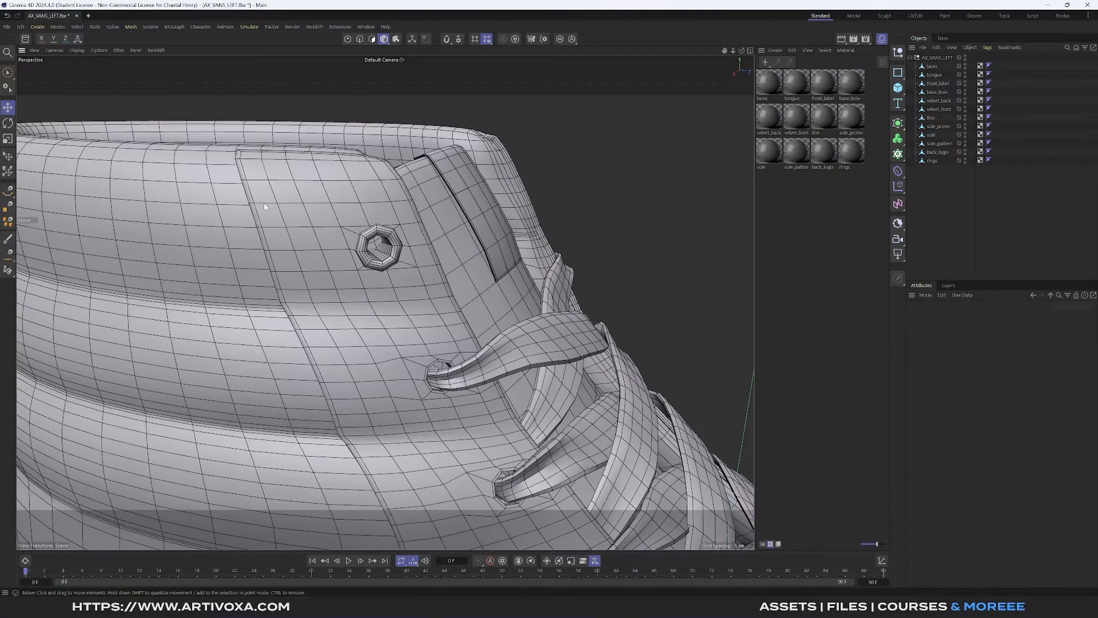
{"action": "scroll", "coordinate": [264, 208], "scroll_direction": "up", "scroll_amount": 4}
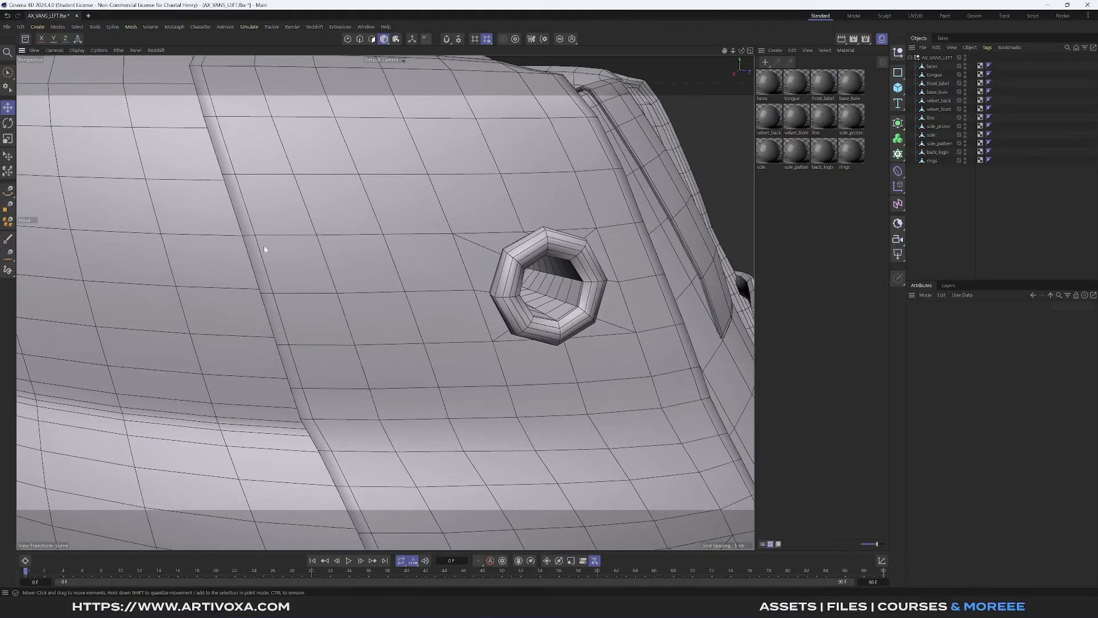
{"action": "scroll", "coordinate": [313, 399], "scroll_direction": "down", "scroll_amount": 5}
{"action": "scroll", "coordinate": [282, 310], "scroll_direction": "up", "scroll_amount": 3}
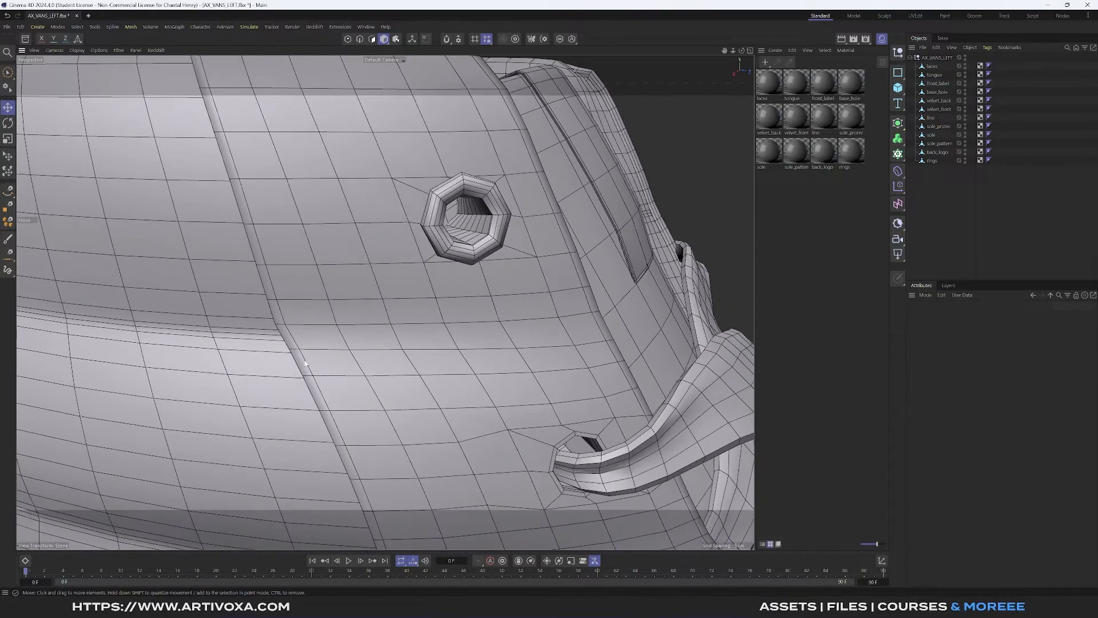
{"action": "middle_click_drag", "start_coordinate": [136, 313], "coordinate": [527, 295], "text": "alt"}
{"action": "left_click_drag", "start_coordinate": [528, 294], "coordinate": [552, 275], "text": "alt"}
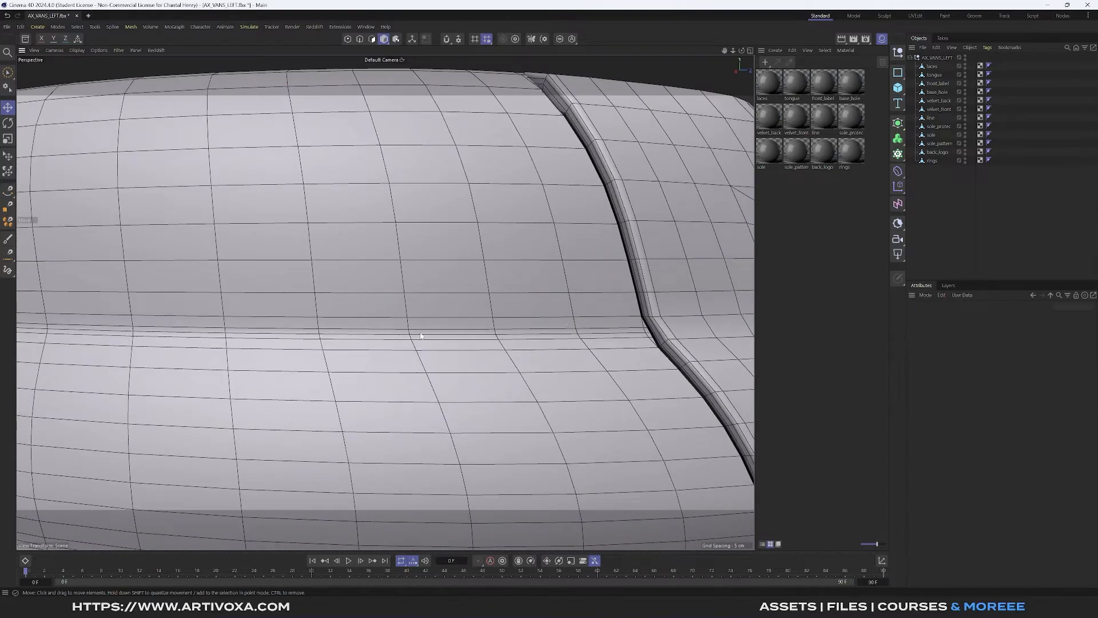
{"action": "left_click_drag", "start_coordinate": [420, 336], "coordinate": [445, 304], "text": "alt"}
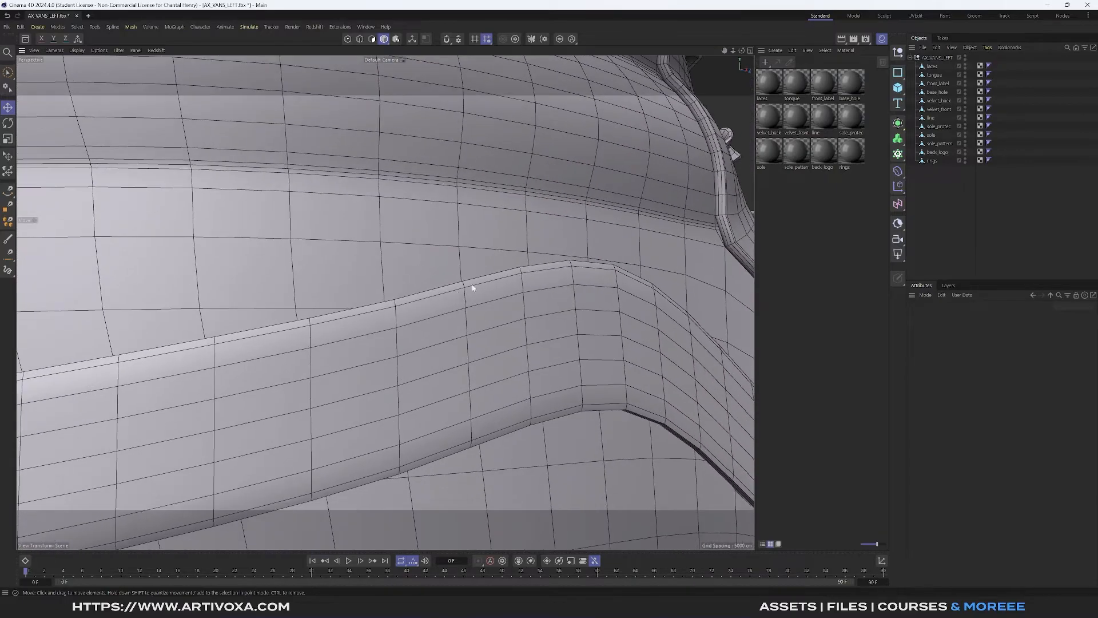
{"action": "right_click_drag", "start_coordinate": [473, 289], "coordinate": [468, 263], "text": "alt"}
{"action": "middle_click_drag", "start_coordinate": [468, 262], "coordinate": [639, 319], "text": "alt"}
{"action": "right_click_drag", "start_coordinate": [640, 319], "coordinate": [403, 264], "text": "alt"}
{"action": "left_click_drag", "start_coordinate": [403, 263], "coordinate": [316, 233], "text": "alt"}
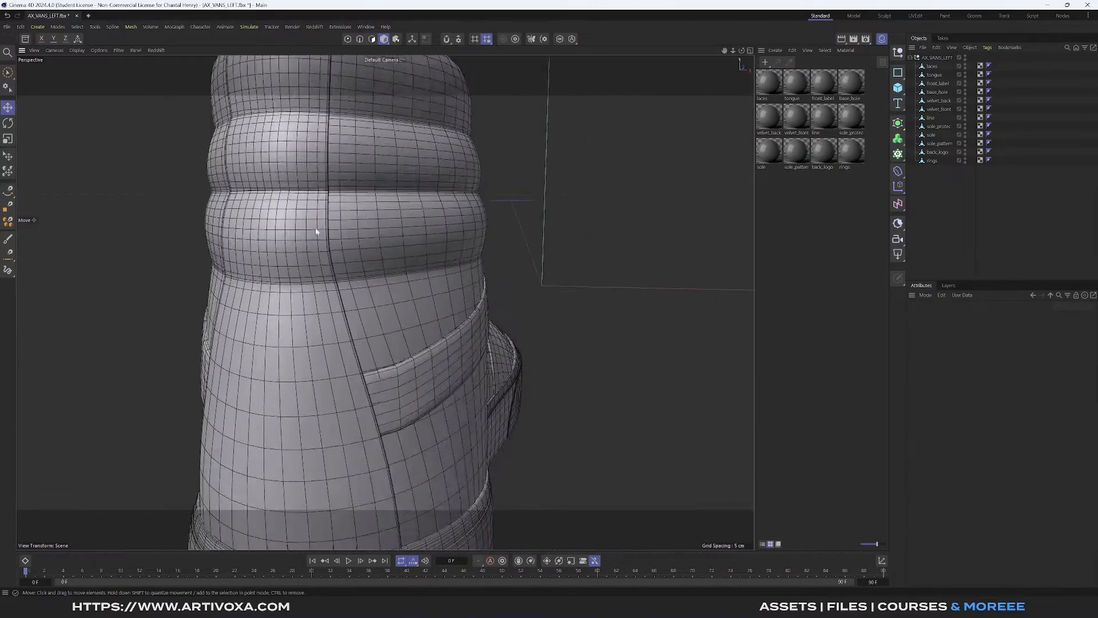
{"action": "right_click_drag", "start_coordinate": [317, 233], "coordinate": [349, 201], "text": "alt"}
{"action": "middle_click_drag", "start_coordinate": [348, 201], "coordinate": [351, 246], "text": "alt"}
{"action": "scroll", "coordinate": [352, 246], "scroll_direction": "down", "scroll_amount": 2}
{"action": "scroll", "coordinate": [351, 245], "scroll_direction": "down", "scroll_amount": 4}
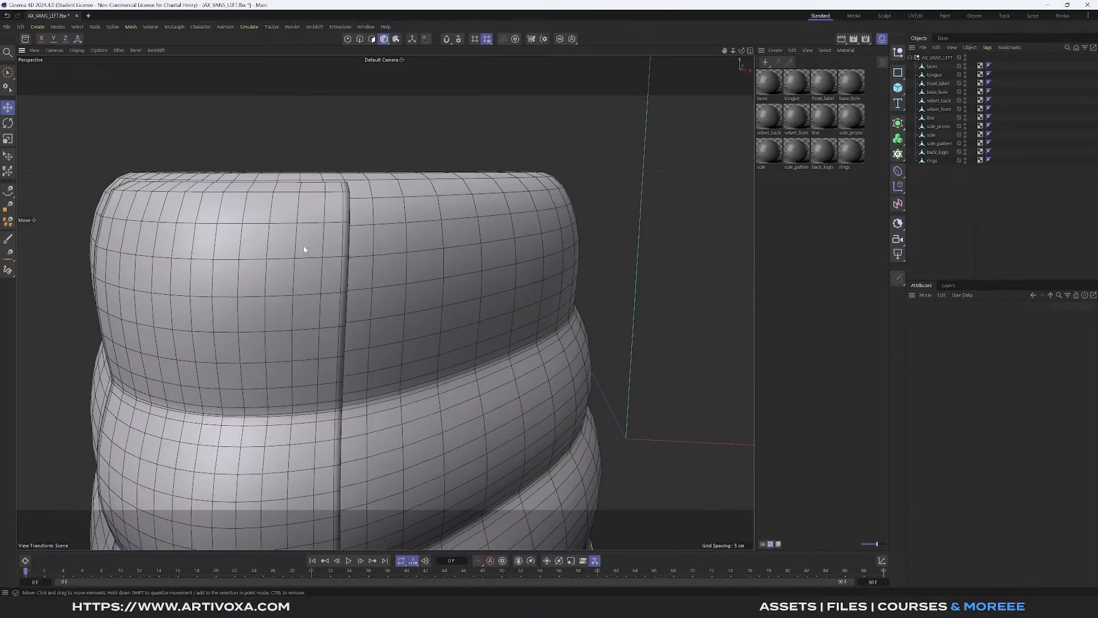
{"action": "left_click_drag", "start_coordinate": [304, 249], "coordinate": [318, 215], "text": "alt"}
- Add support edges along the front border of velvet_back by selecting its edge loop and sliding cloned edges off it
{"action": "scroll", "coordinate": [344, 234], "scroll_direction": "up", "scroll_amount": 3}
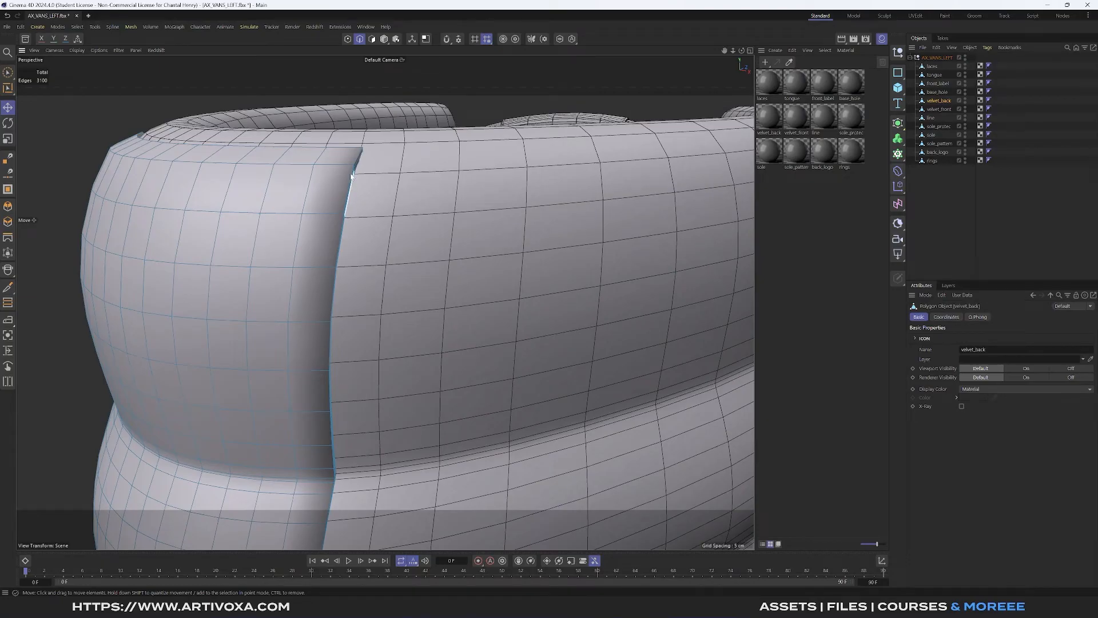
{"action": "left_click_drag", "start_coordinate": [351, 176], "coordinate": [337, 158], "text": "alt"}
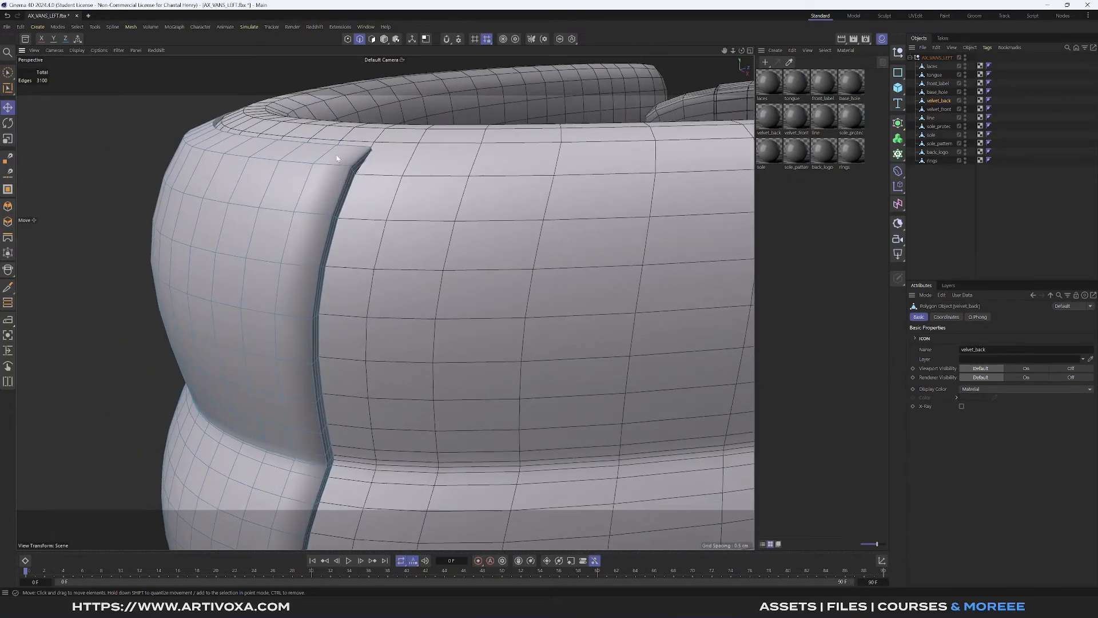
{"action": "scroll", "coordinate": [321, 206], "scroll_direction": "up", "scroll_amount": 6}
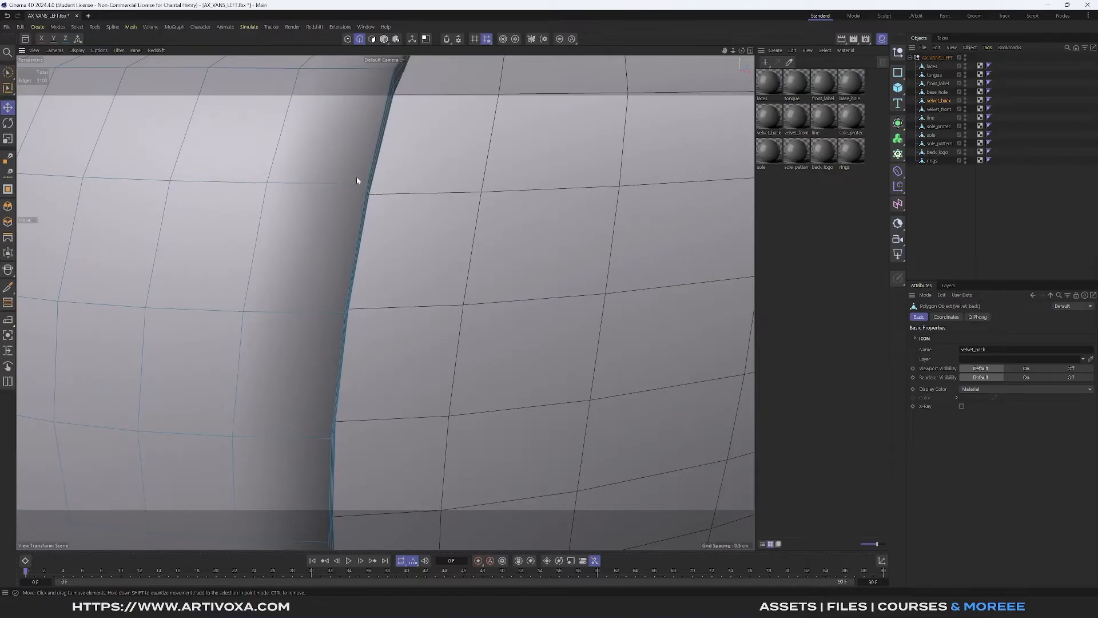
{"action": "scroll", "coordinate": [356, 176], "scroll_direction": "down", "scroll_amount": 3}
{"action": "double_click", "coordinate": [366, 175]}
{"action": "left_click_drag", "start_coordinate": [365, 176], "coordinate": [343, 213], "text": "alt"}
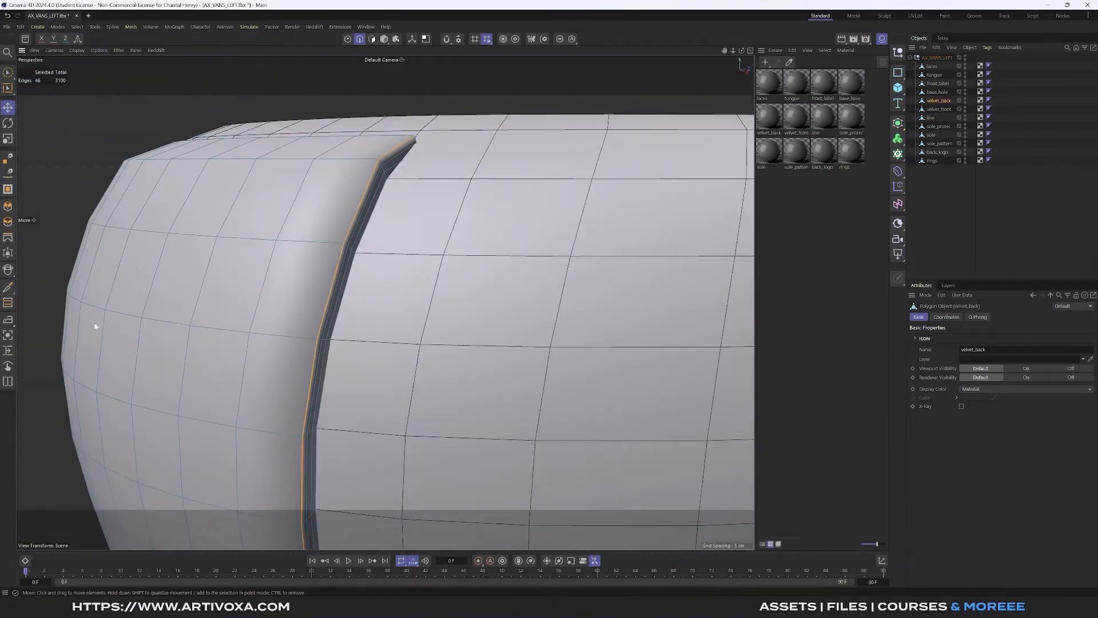
{"action": "left_click", "coordinate": [8, 350]}
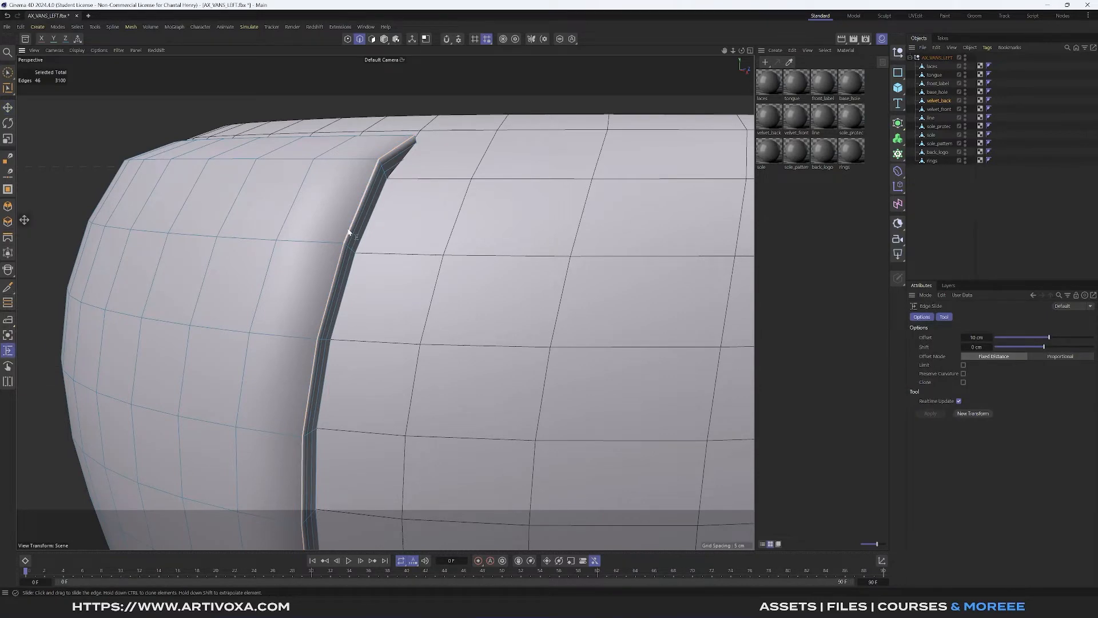
{"action": "mouse_move", "coordinate": [349, 232]}
{"action": "left_mouse_down"}
{"action": "mouse_move", "coordinate": [338, 230]}
{"action": "mouse_move", "coordinate": [359, 223]}
{"action": "left_mouse_up"}
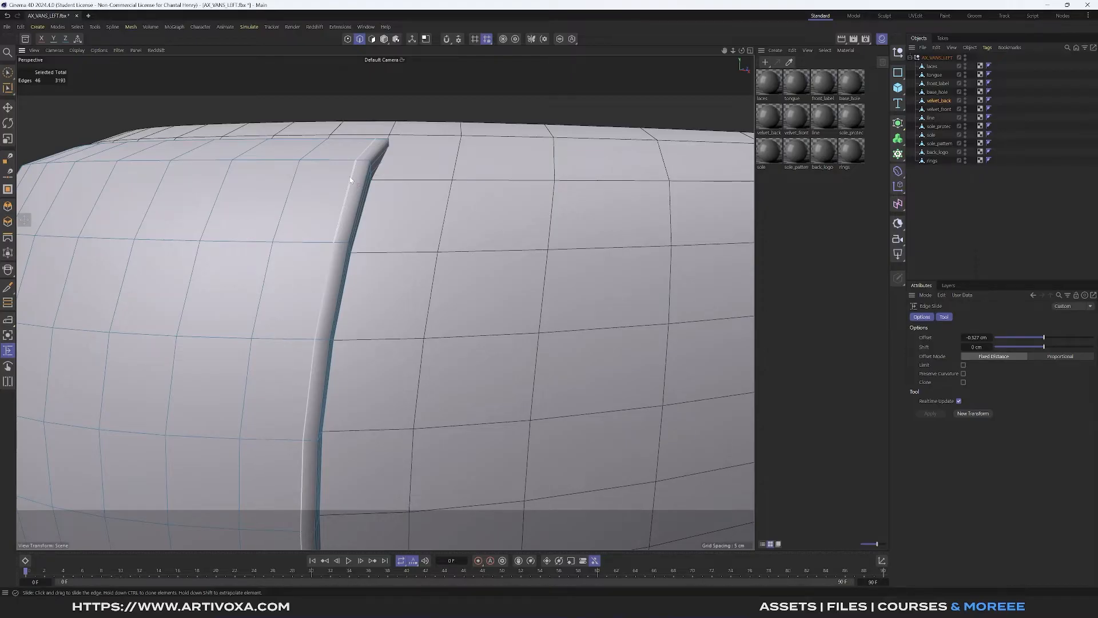
{"action": "left_click_drag", "start_coordinate": [351, 180], "coordinate": [359, 182], "text": "alt"}
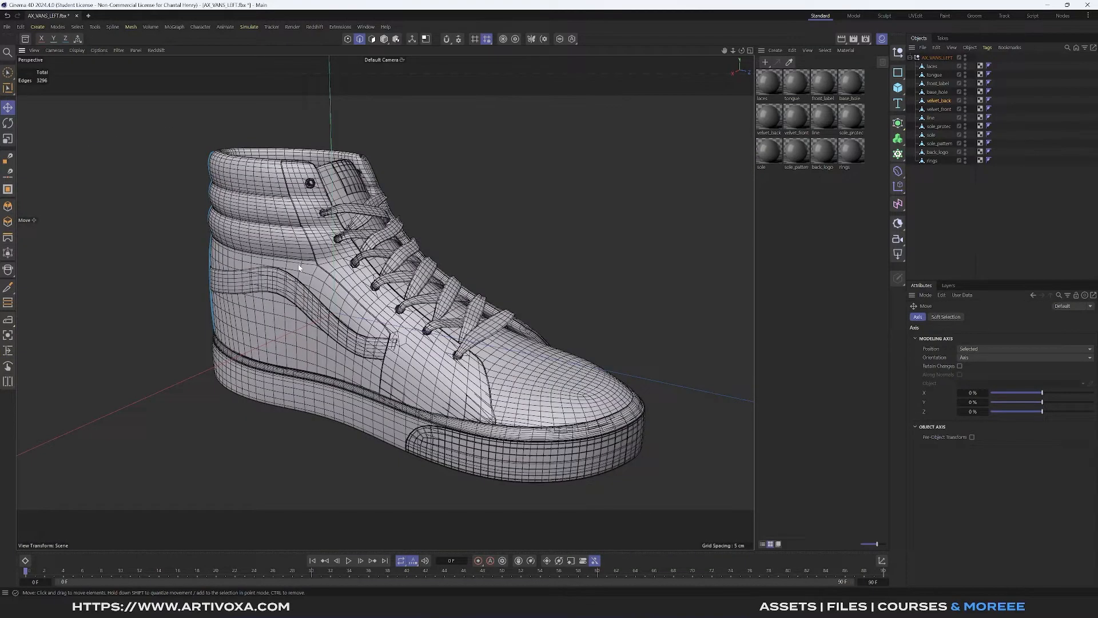
- Export the collapsed AX_VANS_LEFT null as FBX with the current export settings, selection only
{"action": "scroll", "coordinate": [305, 263], "scroll_direction": "up", "scroll_amount": 5}
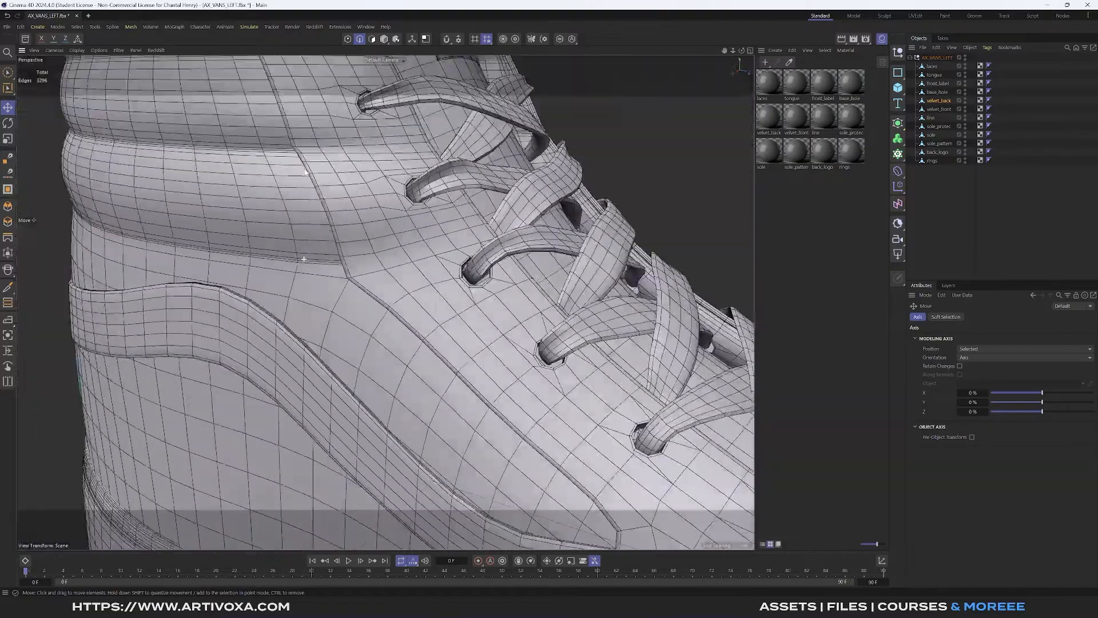
{"action": "scroll", "coordinate": [292, 259], "scroll_direction": "down", "scroll_amount": 6}
{"action": "left_click_drag", "start_coordinate": [287, 257], "coordinate": [284, 229], "text": "alt"}
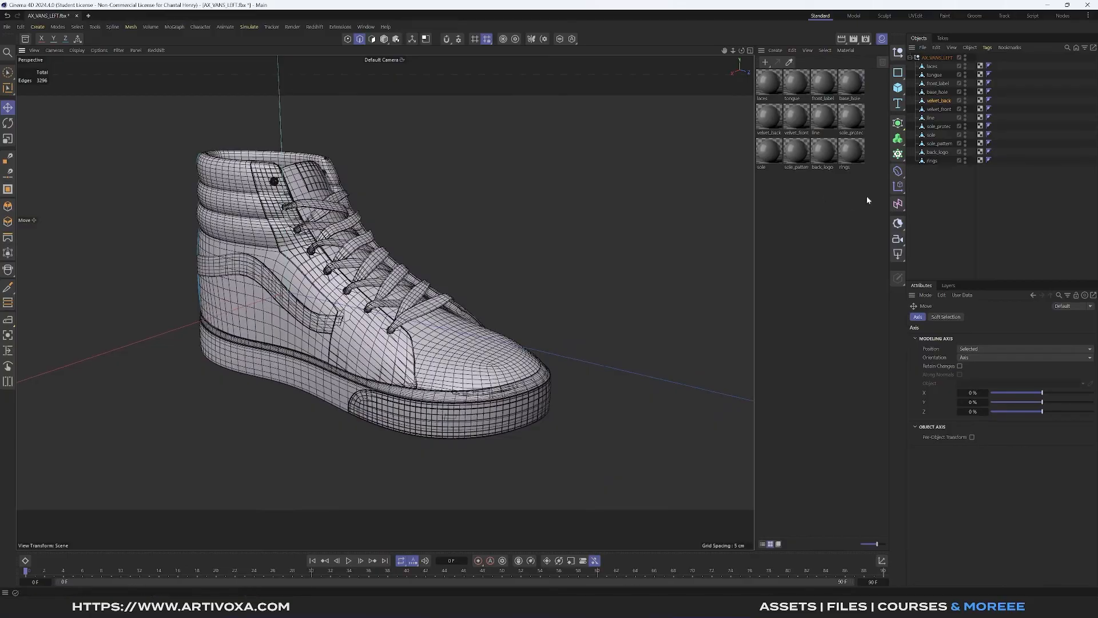
{"action": "left_click", "coordinate": [911, 58]}
{"action": "left_click", "coordinate": [933, 58]}
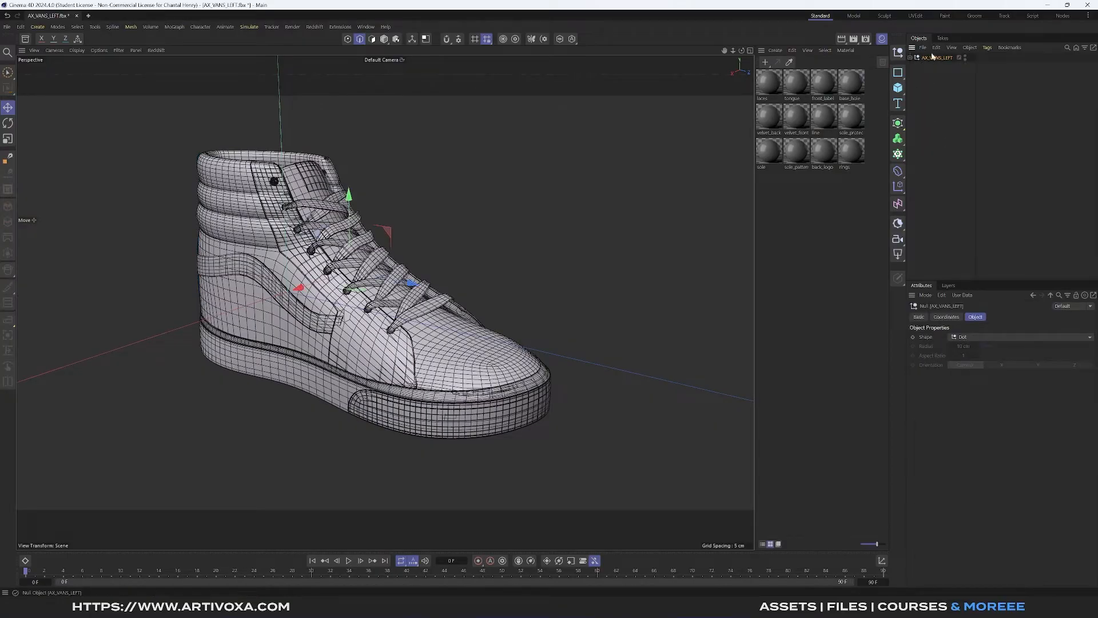
{"action": "left_click", "coordinate": [922, 47]}
{"action": "mouse_move", "coordinate": [945, 104]}
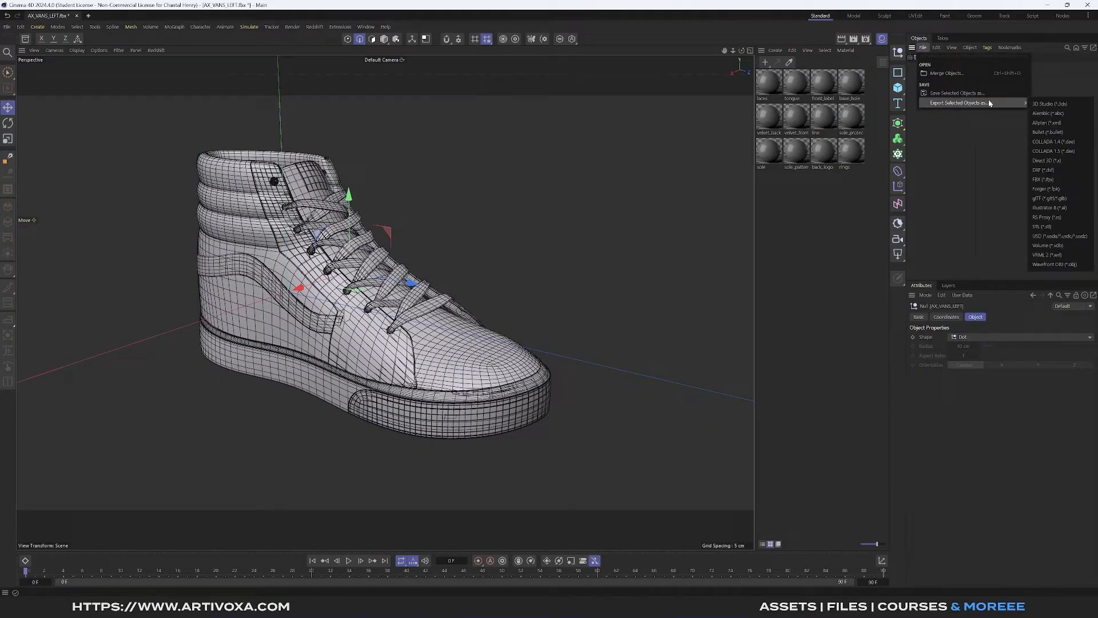
{"action": "left_click", "coordinate": [1047, 180]}
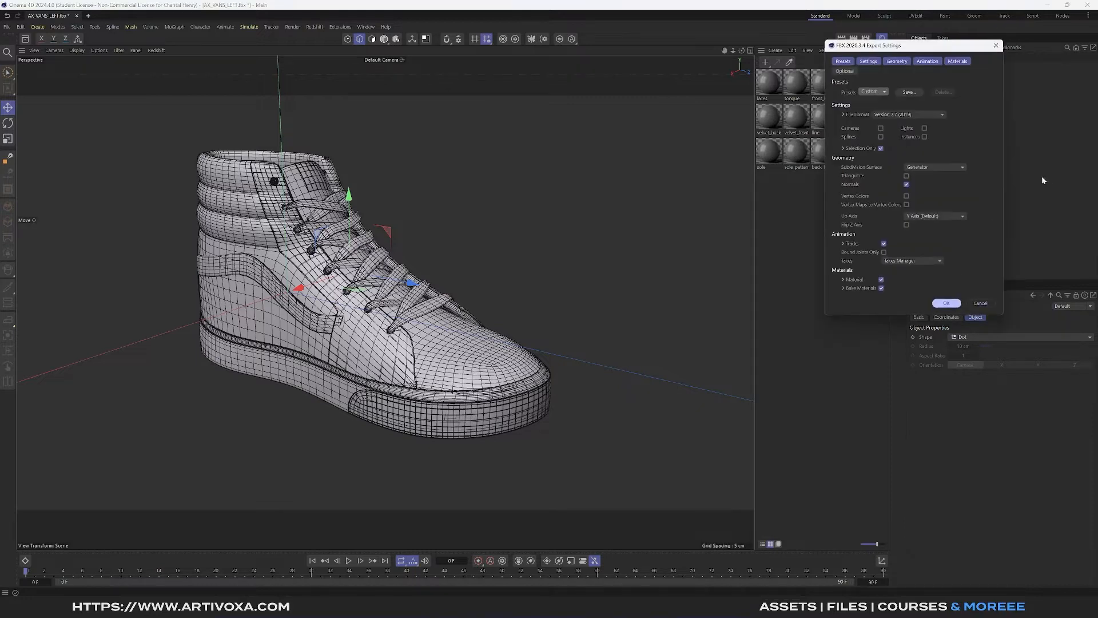
{"action": "left_click", "coordinate": [947, 303]}
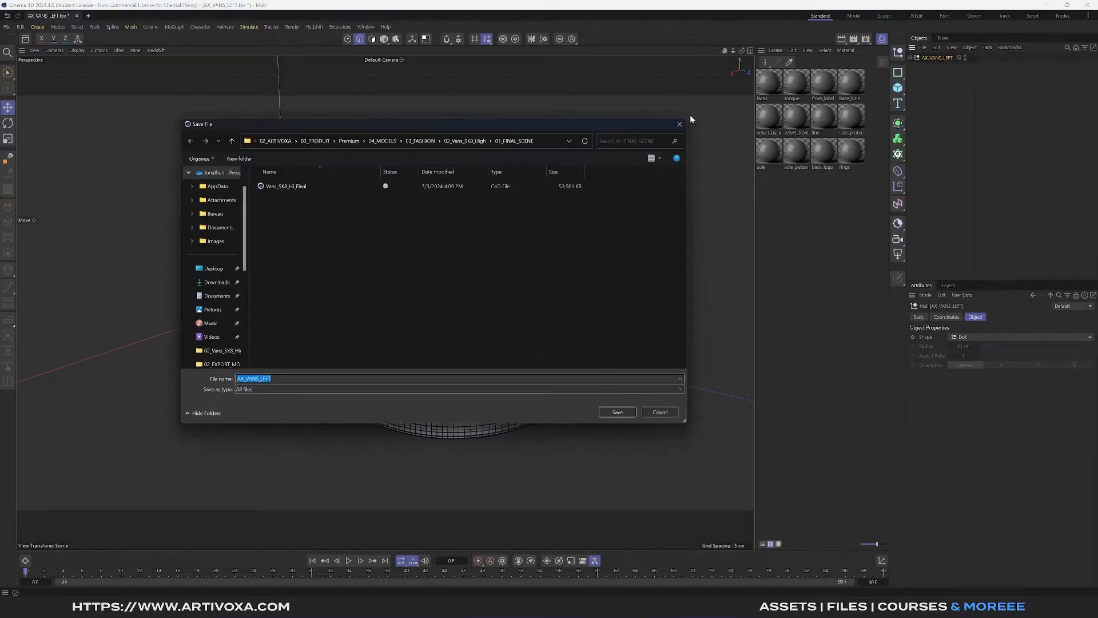
- Save the exported FBX to the Desktop under the name AX_VANS_LEFT
{"action": "left_click", "coordinate": [211, 269]}
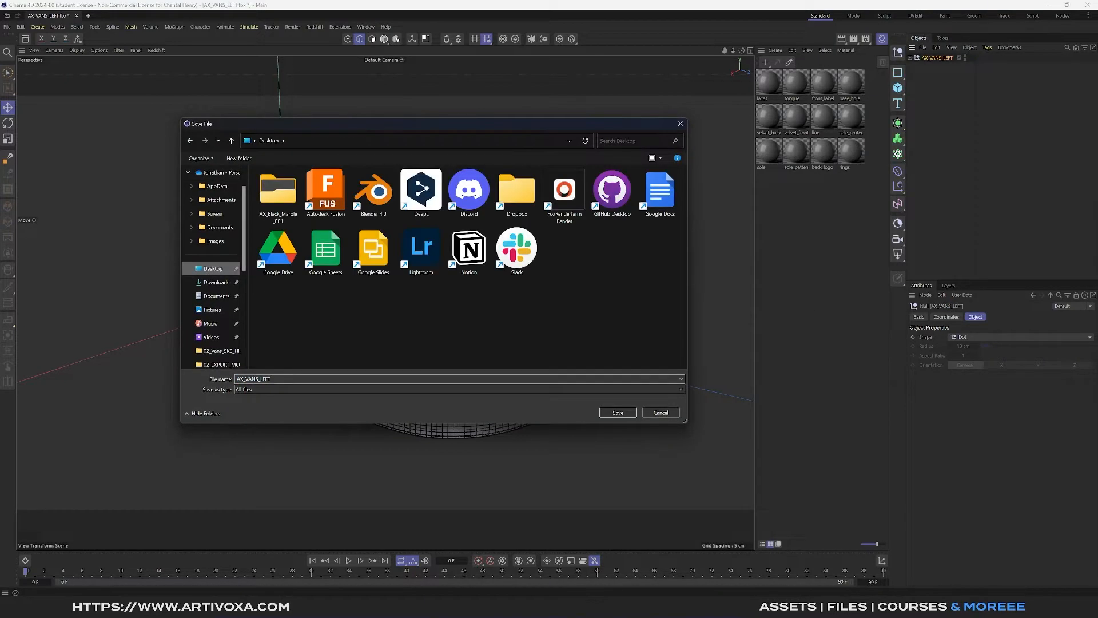
{"action": "left_click", "coordinate": [396, 378]}
{"action": "left_click", "coordinate": [396, 379]}
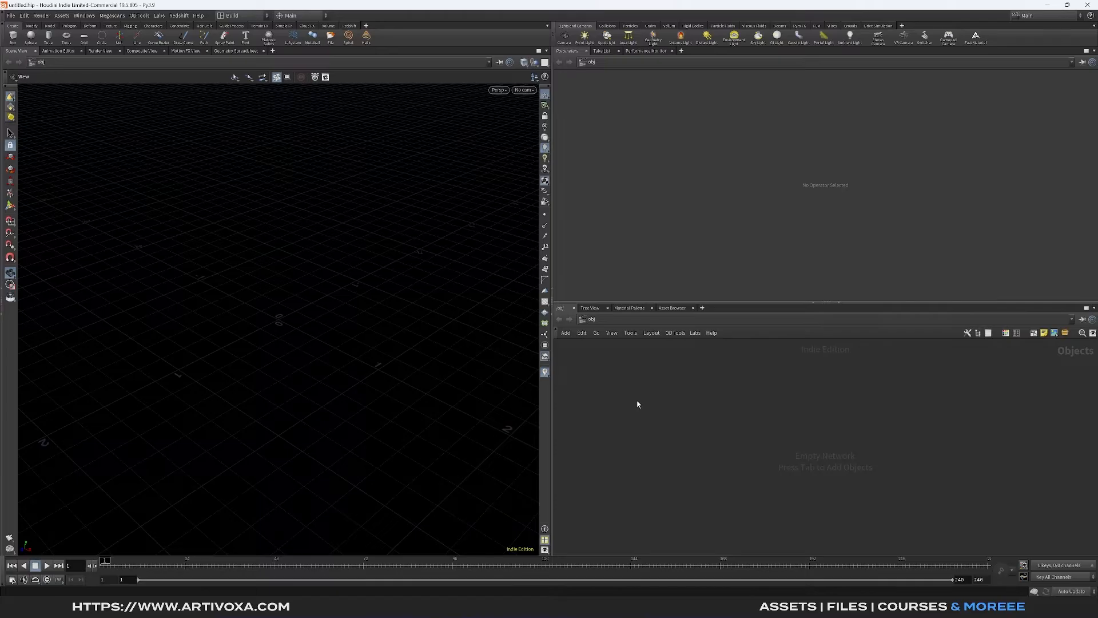
- In Houdini, add a Geometry object to the empty scene and open its network
{"action": "key", "text": "Tab"}
{"action": "type", "text": "geo"}
{"action": "key", "text": "Return"}
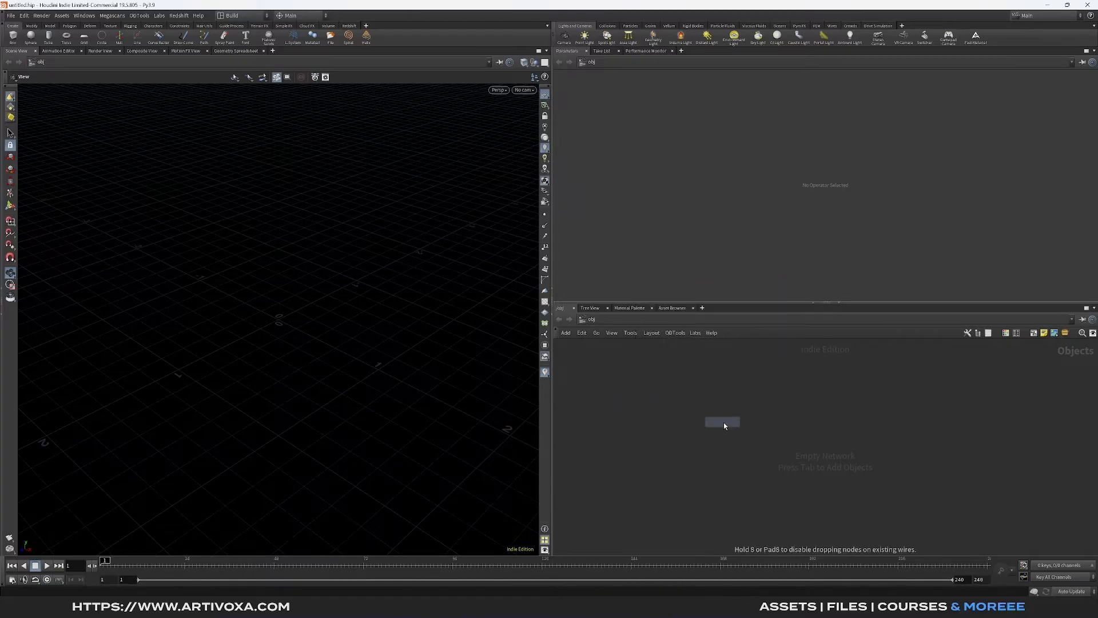
{"action": "left_click", "coordinate": [726, 355]}
{"action": "double_click", "coordinate": [729, 351]}
- Place a File node in the Geometry network
{"action": "key", "text": "Tab"}
{"action": "type", "text": "f"}
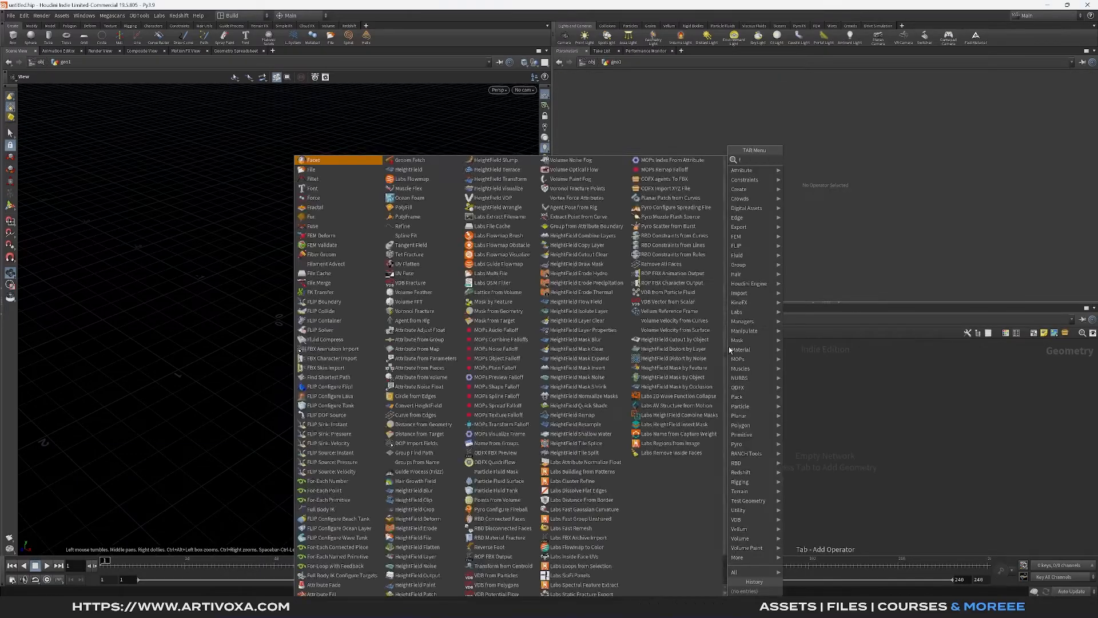
{"action": "type", "text": "ile"}
{"action": "key", "text": "Return"}
{"action": "left_click", "coordinate": [697, 384]}
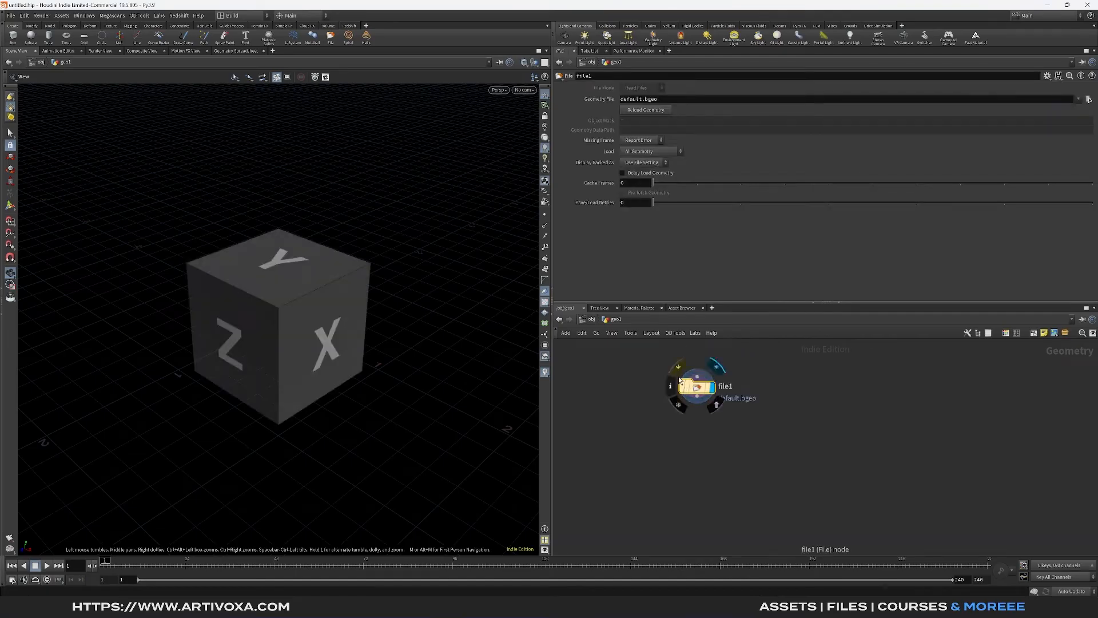
- Close the Parameters, Take List and Performance Monitor panes and resize the viewport and network editor to about equal widths
{"action": "left_click", "coordinate": [575, 51]}
{"action": "left_click", "coordinate": [582, 51]}
{"action": "left_click", "coordinate": [603, 51]}
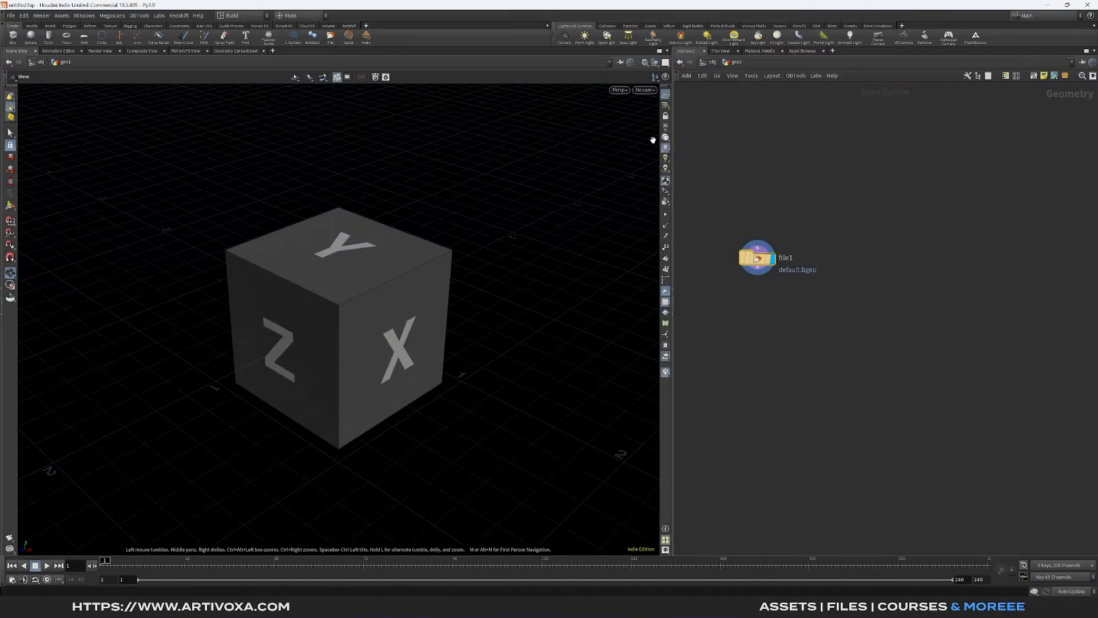
{"action": "left_click_drag", "start_coordinate": [674, 137], "coordinate": [558, 144]}
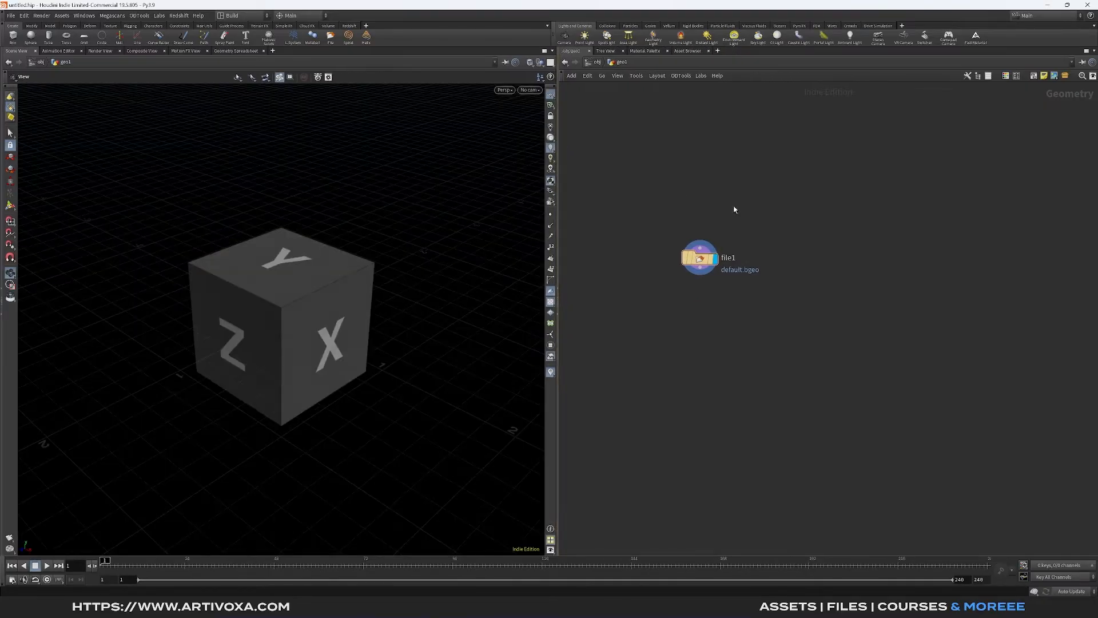
- Show the File node's parameters inside the network editor and widen both the editor and the parameter overlay
{"action": "key", "text": "p"}
{"action": "left_click_drag", "start_coordinate": [935, 140], "coordinate": [895, 141]}
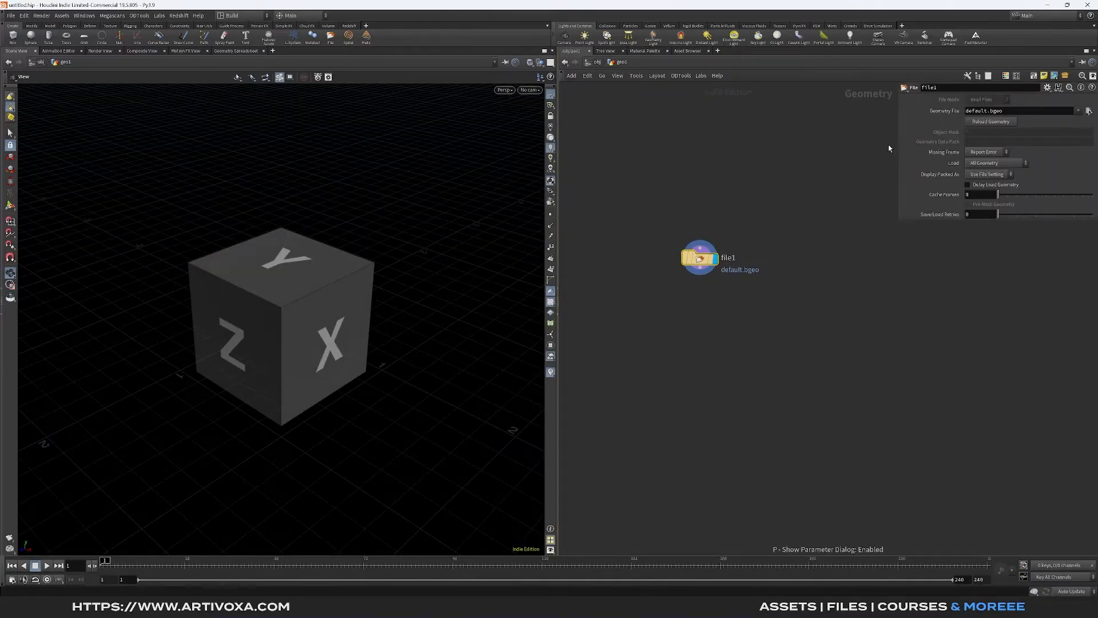
{"action": "left_click_drag", "start_coordinate": [560, 200], "coordinate": [524, 201]}
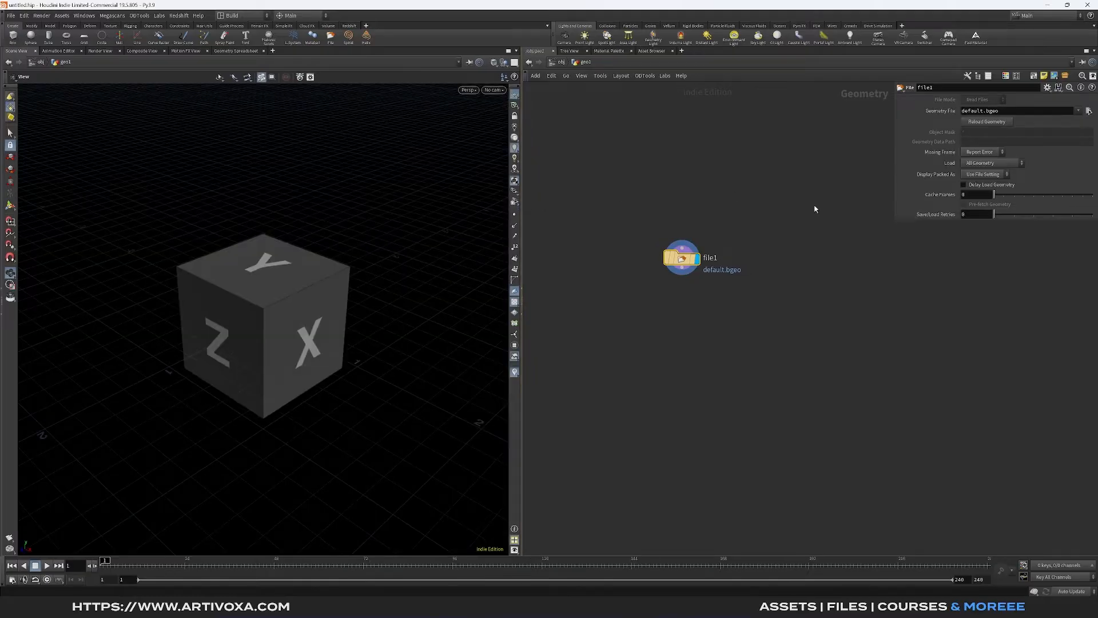
{"action": "left_click_drag", "start_coordinate": [897, 185], "coordinate": [827, 184]}
- Load AX_VANS_LEFT.fbx from the Desktop as the File node's geometry
{"action": "left_click", "coordinate": [1089, 110]}
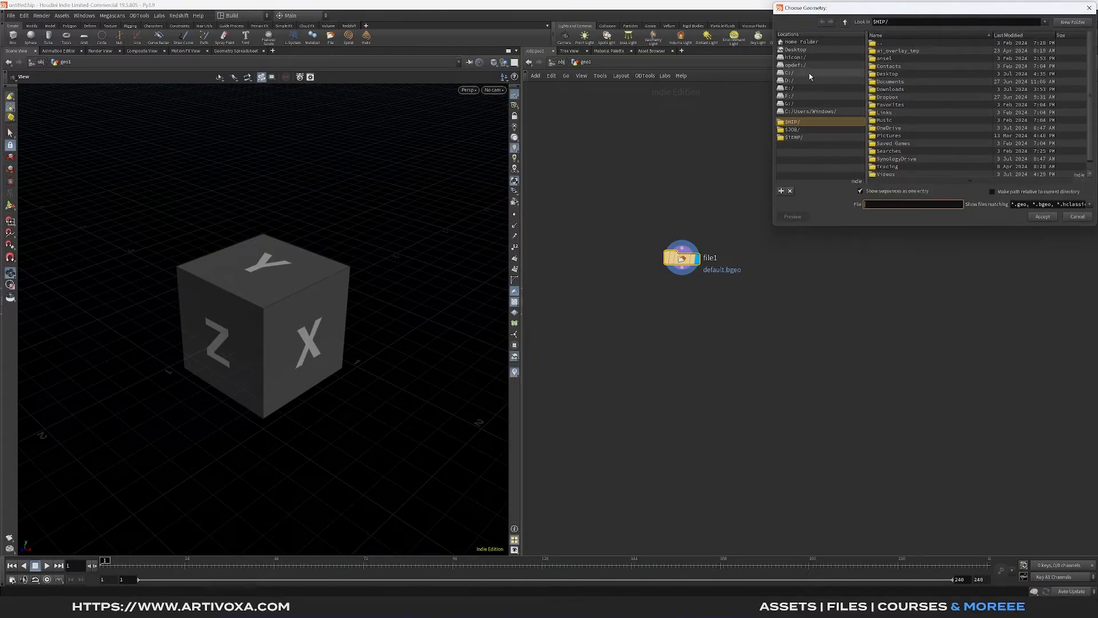
{"action": "double_click", "coordinate": [907, 75]}
{"action": "double_click", "coordinate": [905, 66]}
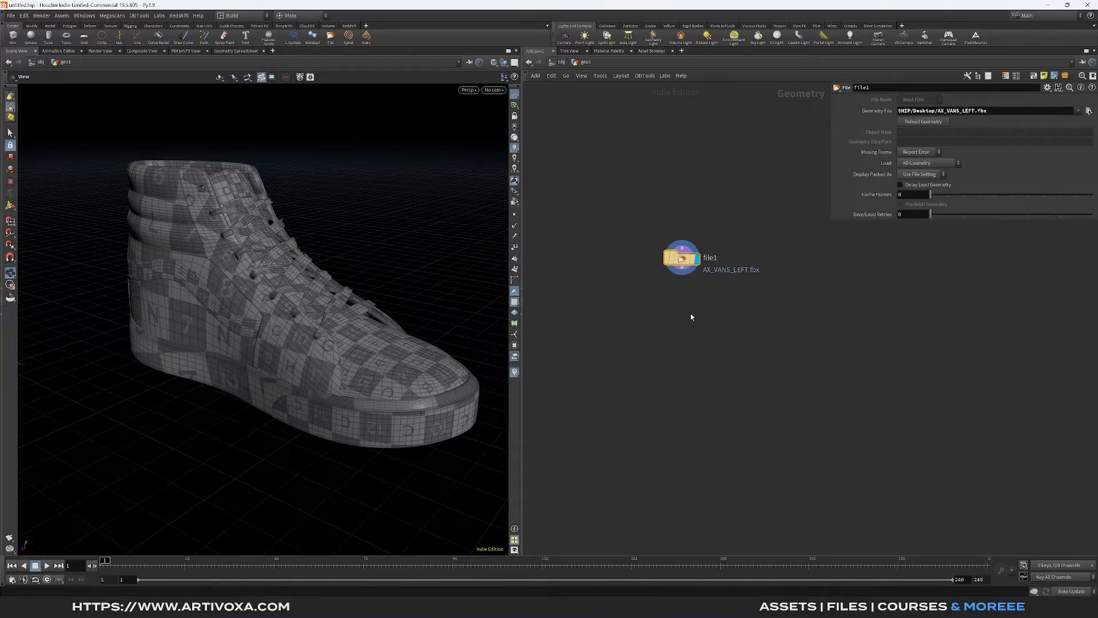
- Add a Group Create node below the File node, connected to its output
{"action": "key", "text": "Tab"}
{"action": "type", "text": "group"}
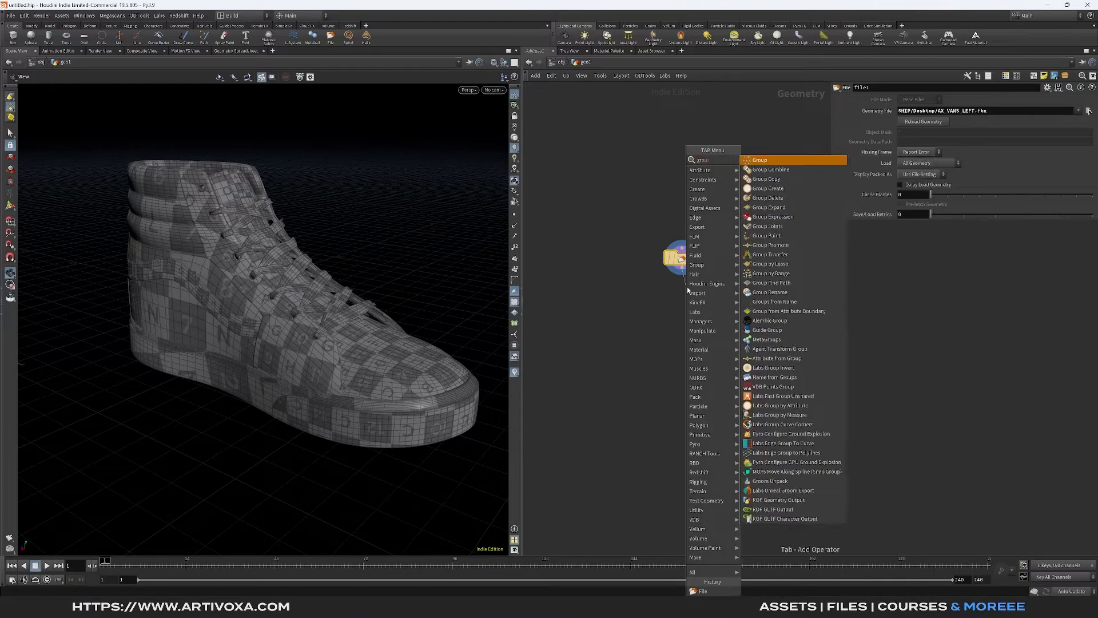
{"action": "key", "text": "Return"}
{"action": "left_click_drag", "start_coordinate": [688, 290], "coordinate": [693, 321]}
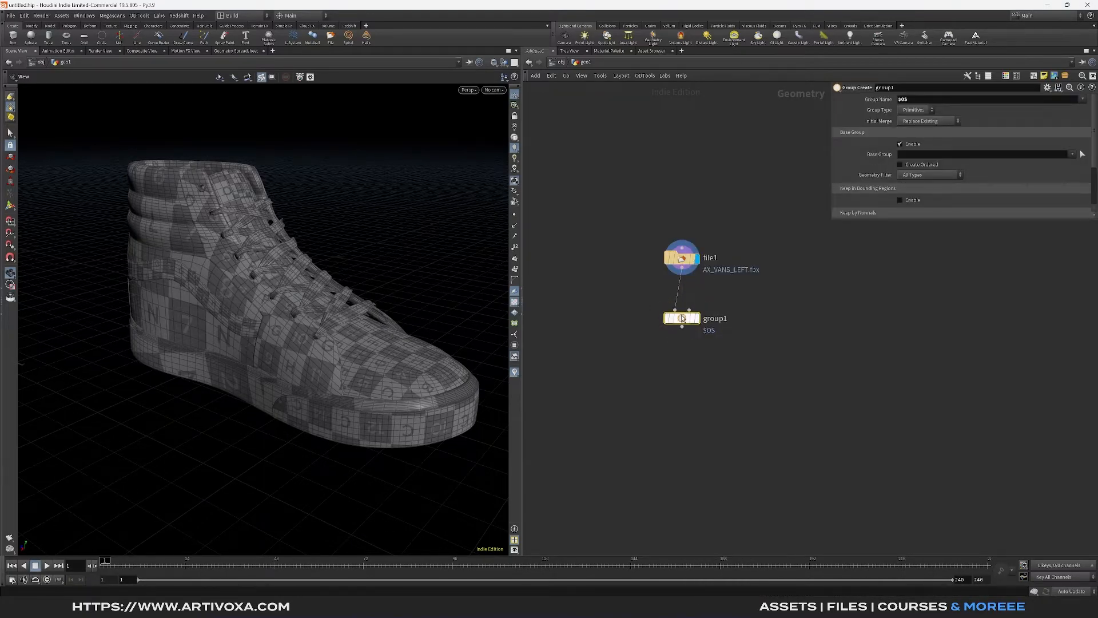
- Set the group type to Edges and start picking the base group's edges on the shoe
{"action": "left_click", "coordinate": [911, 111]}
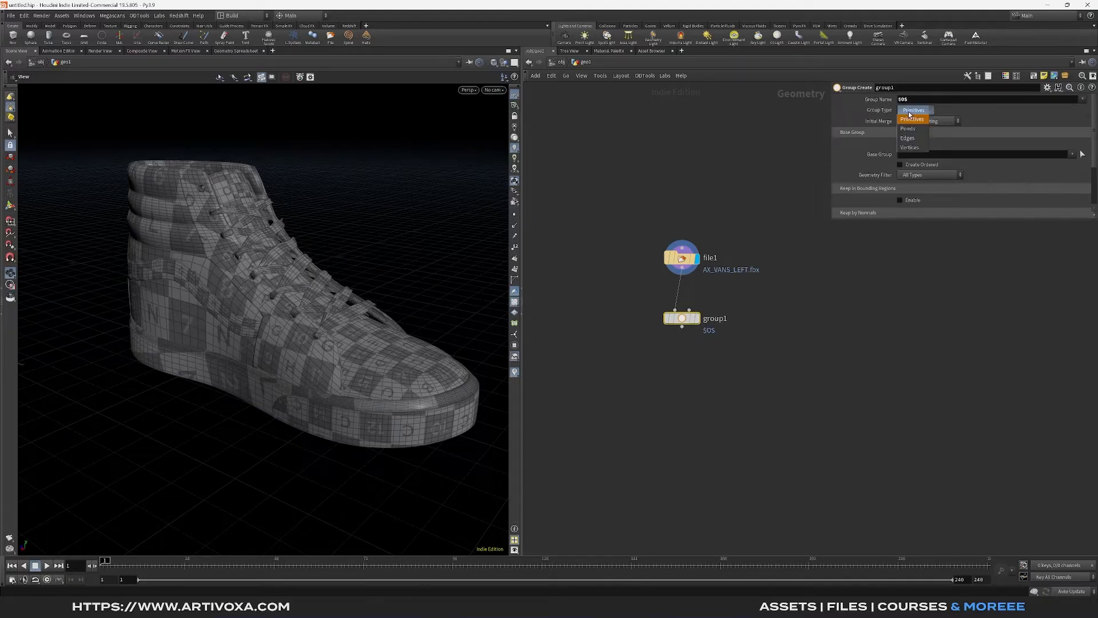
{"action": "left_click", "coordinate": [908, 138]}
{"action": "scroll", "coordinate": [218, 294], "scroll_direction": "up", "scroll_amount": 6}
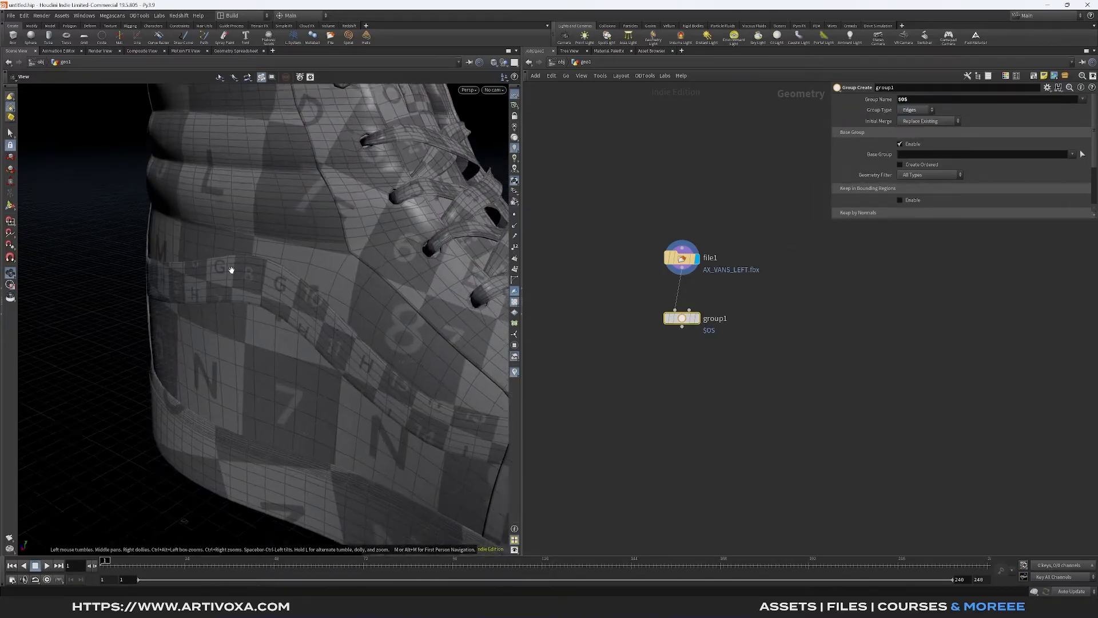
{"action": "left_click_drag", "start_coordinate": [231, 270], "coordinate": [408, 301]}
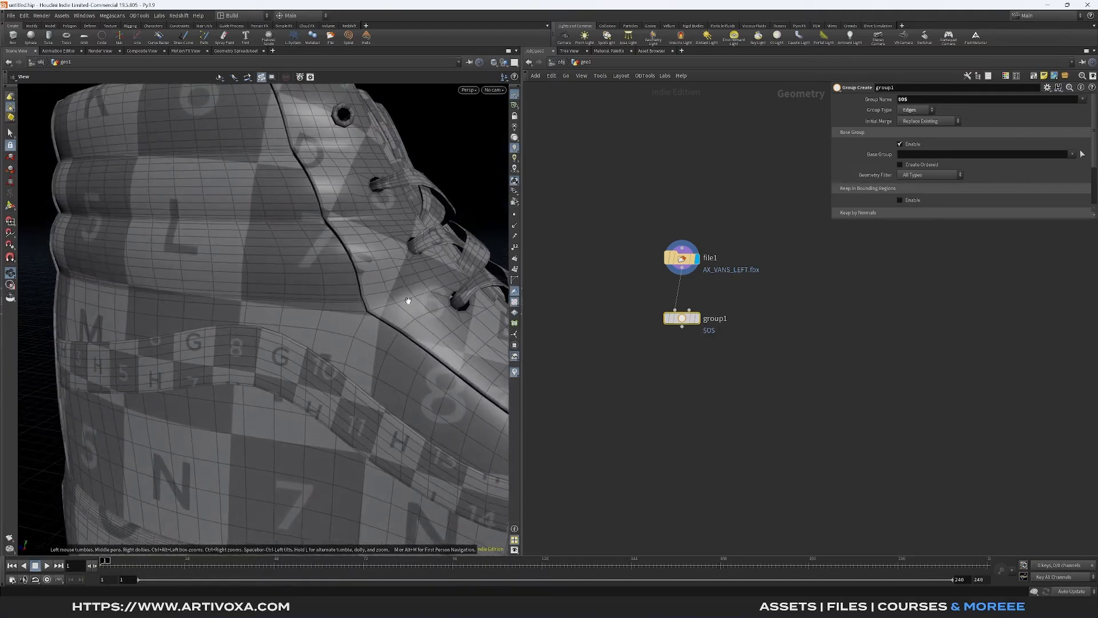
{"action": "left_click", "coordinate": [1082, 154]}
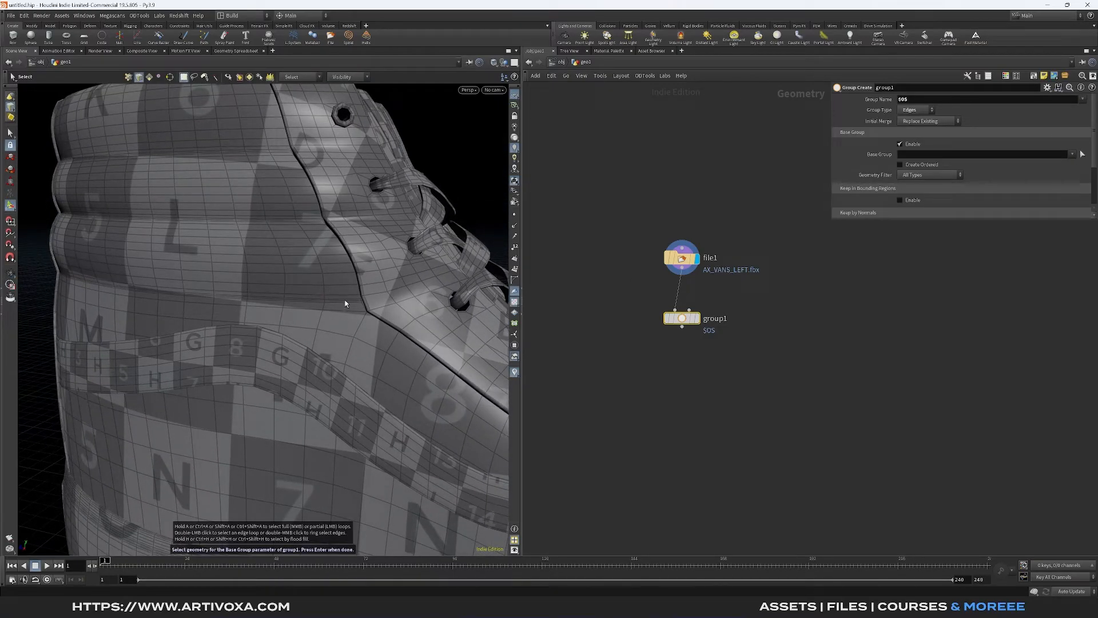
- Select the edge loops of the lowest padded collar seam on both sides of the shoe
{"action": "key", "text": "Escape"}
{"action": "scroll", "coordinate": [345, 304], "scroll_direction": "up", "scroll_amount": 3}
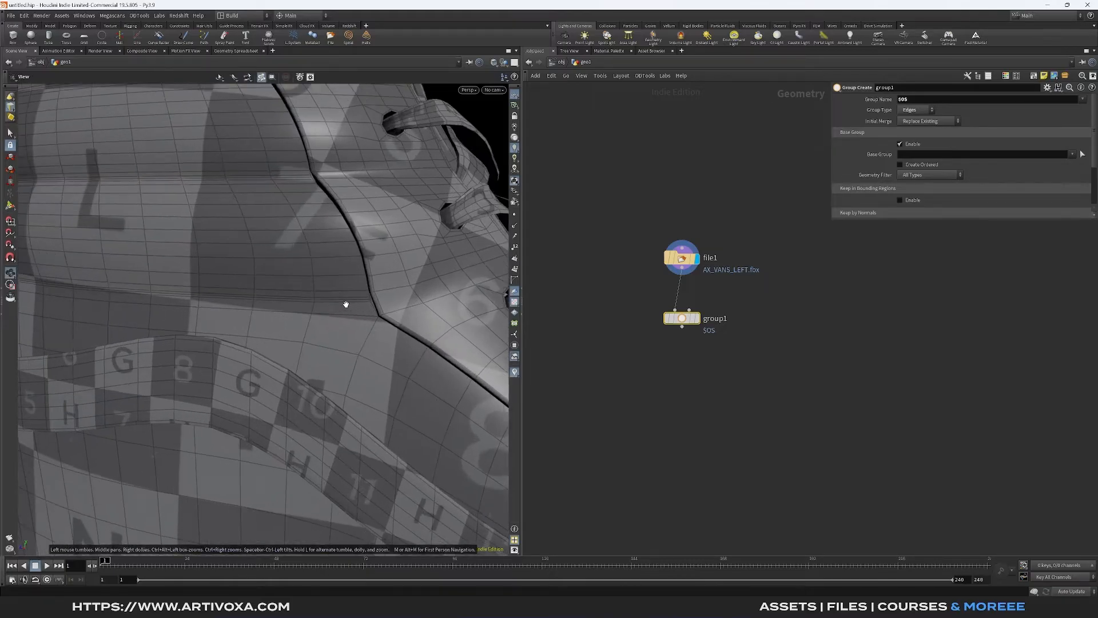
{"action": "scroll", "coordinate": [346, 304], "scroll_direction": "up", "scroll_amount": 4}
{"action": "key", "text": "s"}
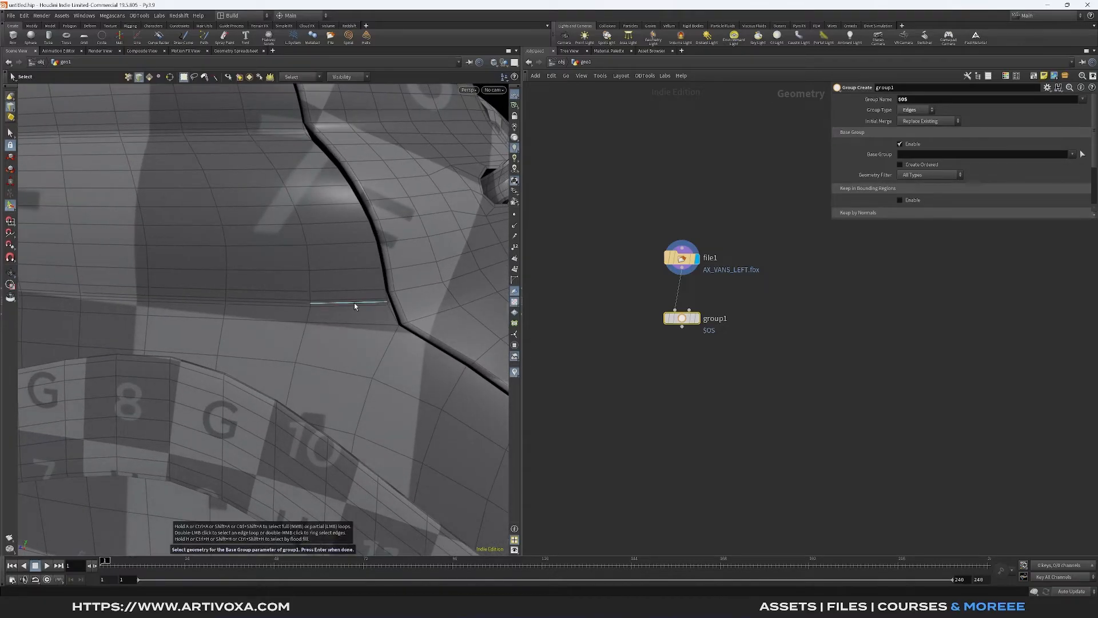
{"action": "left_click", "coordinate": [360, 304]}
{"action": "left_click_drag", "start_coordinate": [258, 303], "coordinate": [225, 403], "text": "alt"}
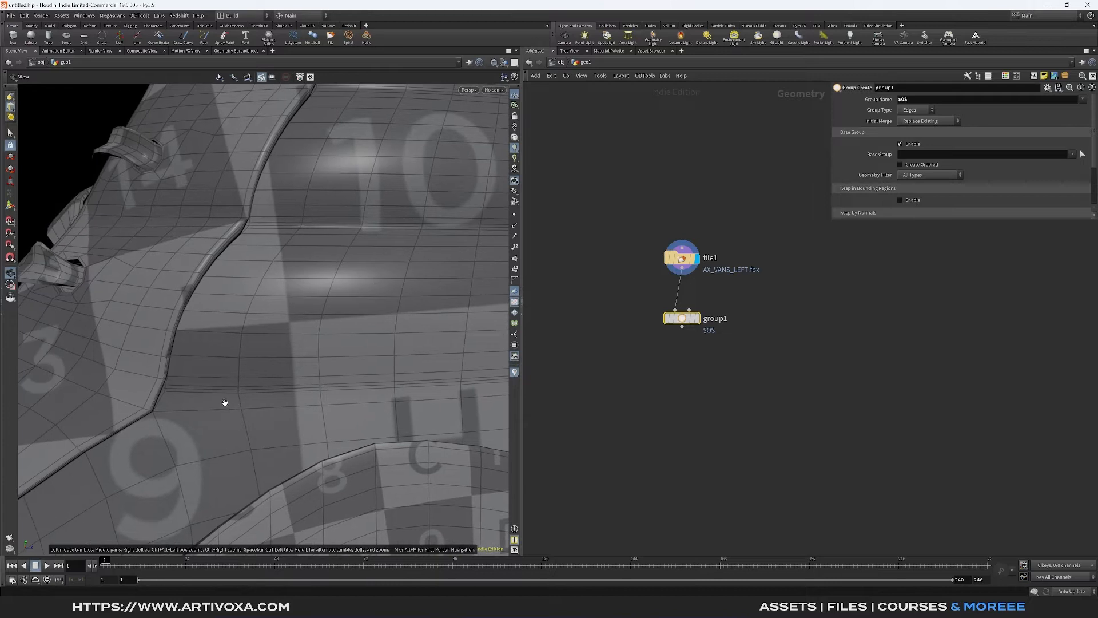
{"action": "key", "text": "a"}
{"action": "middle_click", "coordinate": [178, 390]}
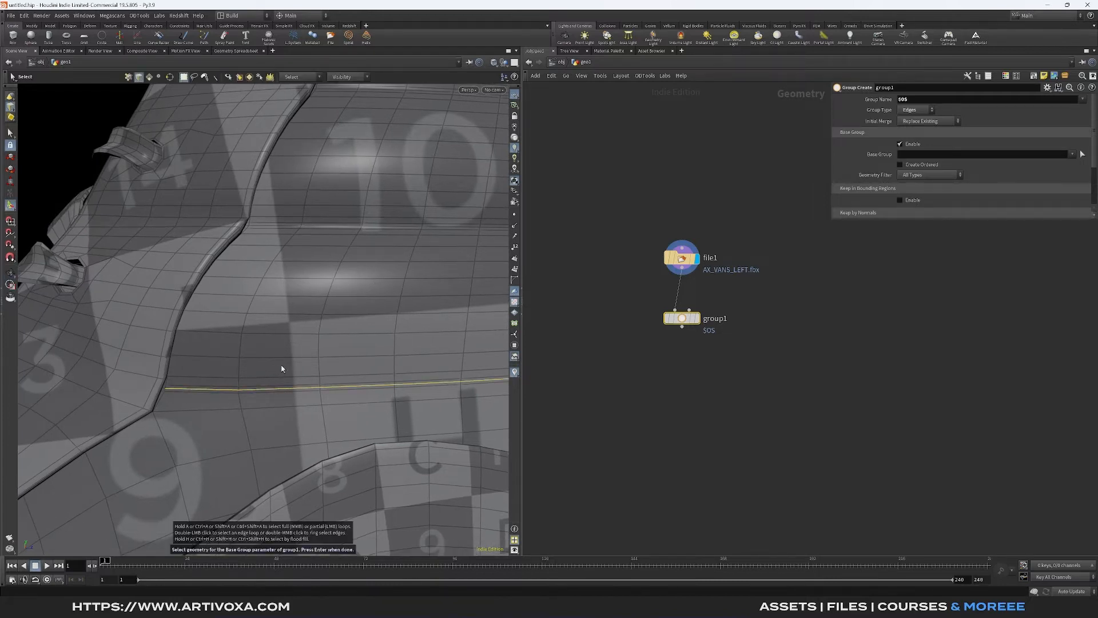
- Add the middle collar seam's edge loops on both sides of the shoe to the selection
{"action": "scroll", "coordinate": [282, 368], "scroll_direction": "down", "scroll_amount": 6}
{"action": "left_click_drag", "start_coordinate": [282, 367], "coordinate": [333, 321], "text": "alt"}
{"action": "scroll", "coordinate": [337, 342], "scroll_direction": "up", "scroll_amount": 5}
{"action": "scroll", "coordinate": [340, 339], "scroll_direction": "up", "scroll_amount": 3}
{"action": "scroll", "coordinate": [334, 321], "scroll_direction": "up", "scroll_amount": 3}
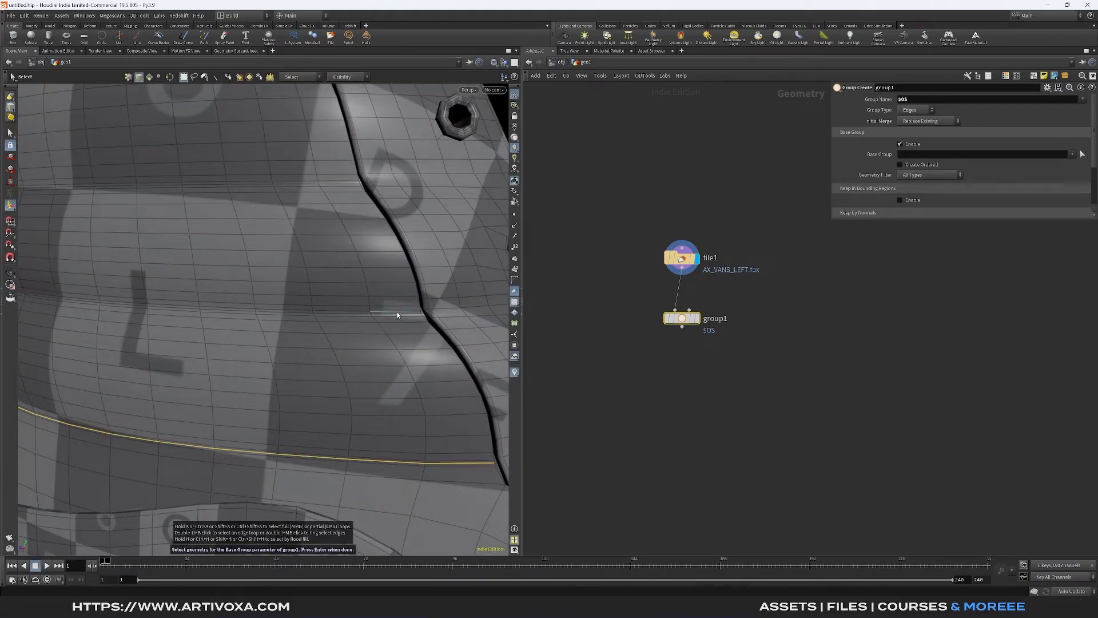
{"action": "scroll", "coordinate": [397, 314], "scroll_direction": "down", "scroll_amount": 8}
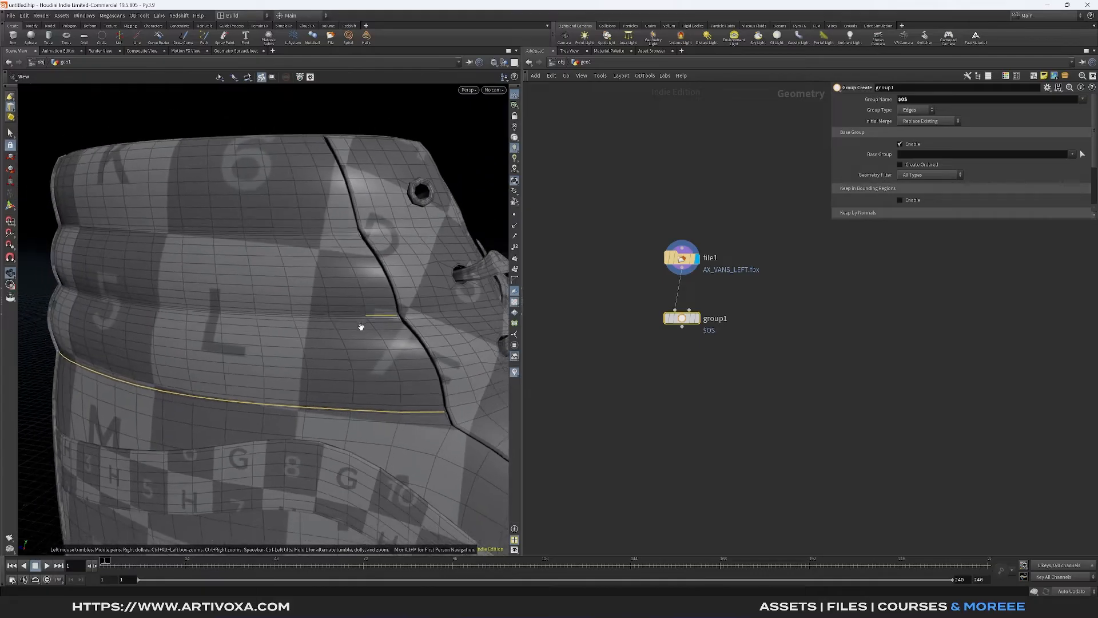
{"action": "left_click_drag", "start_coordinate": [300, 344], "coordinate": [273, 348], "text": "alt"}
{"action": "scroll", "coordinate": [454, 326], "scroll_direction": "up", "scroll_amount": 4}
{"action": "left_click_drag", "start_coordinate": [454, 326], "coordinate": [563, 307], "text": "alt"}
{"action": "scroll", "coordinate": [372, 373], "scroll_direction": "down", "scroll_amount": 5}
{"action": "scroll", "coordinate": [563, 307], "scroll_direction": "up", "scroll_amount": 1}
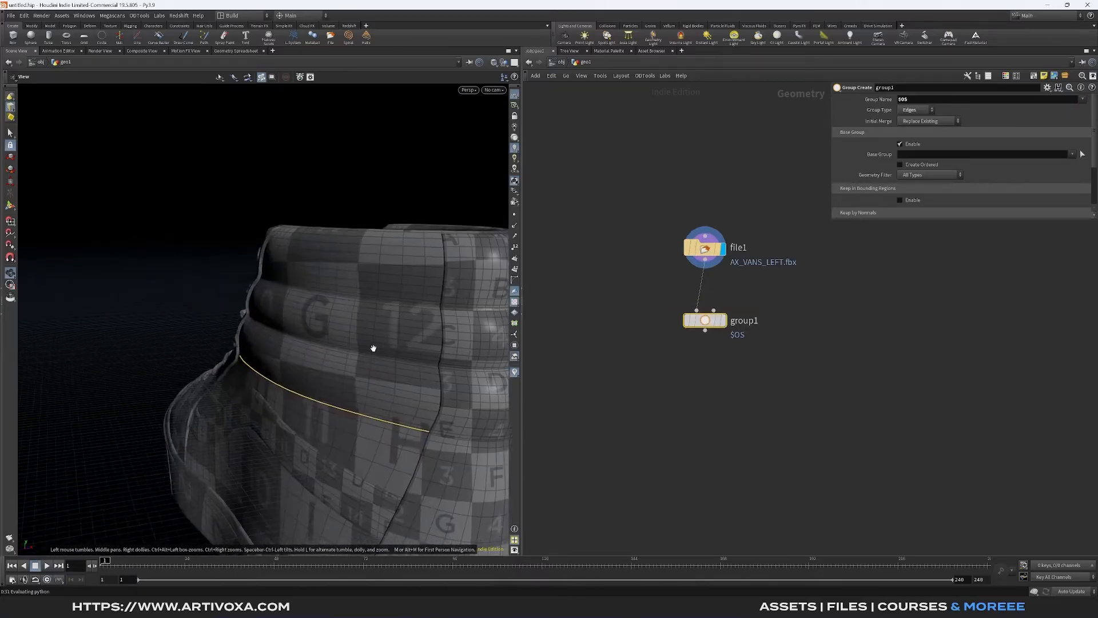
{"action": "mouse_move", "coordinate": [373, 348]}
{"action": "left_mouse_down", "text": "alt"}
{"action": "mouse_move", "coordinate": [153, 380]}
{"action": "mouse_move", "coordinate": [385, 358]}
{"action": "left_mouse_up", "text": "alt"}
{"action": "scroll", "coordinate": [153, 380], "scroll_direction": "up", "scroll_amount": 3}
{"action": "scroll", "coordinate": [307, 326], "scroll_direction": "up", "scroll_amount": 2}
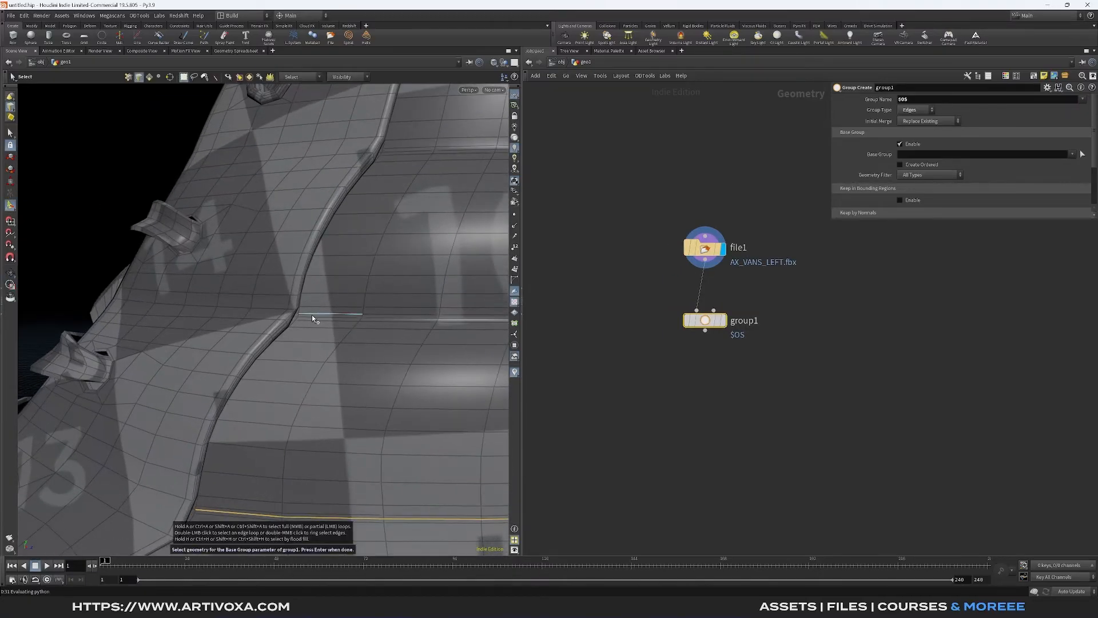
{"action": "double_click", "coordinate": [321, 314], "text": "shift"}
- Add the uppermost collar seam's edge loops on both sides of the shoe to the selection
{"action": "scroll", "coordinate": [348, 289], "scroll_direction": "down", "scroll_amount": 3}
{"action": "left_click_drag", "start_coordinate": [347, 289], "coordinate": [238, 362], "text": "alt"}
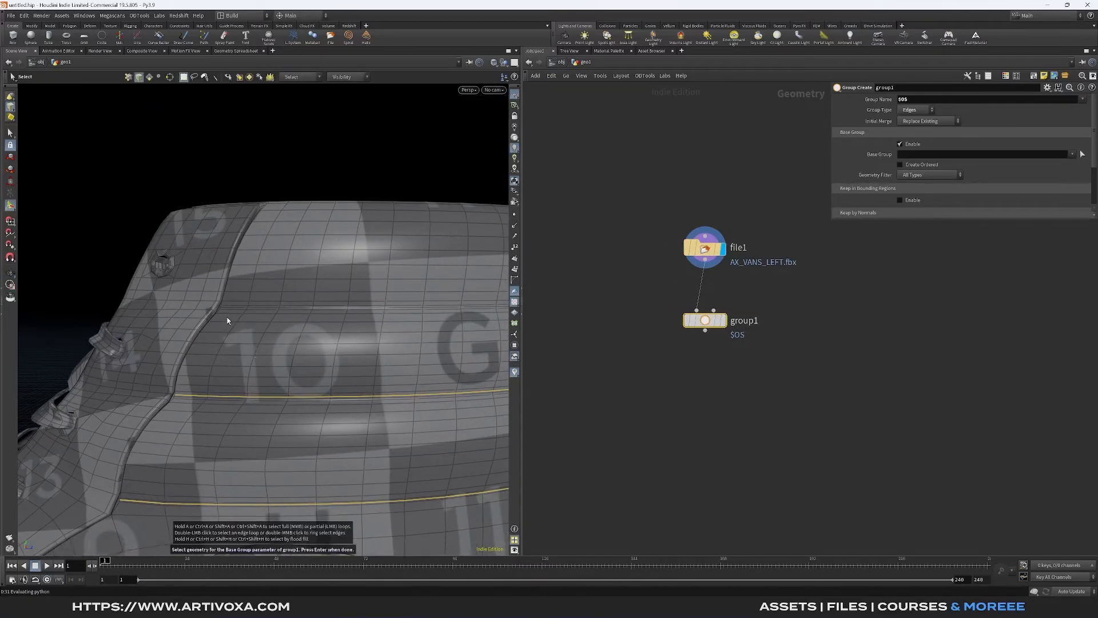
{"action": "scroll", "coordinate": [227, 320], "scroll_direction": "up", "scroll_amount": 3}
{"action": "key", "text": "ctrl+z"}
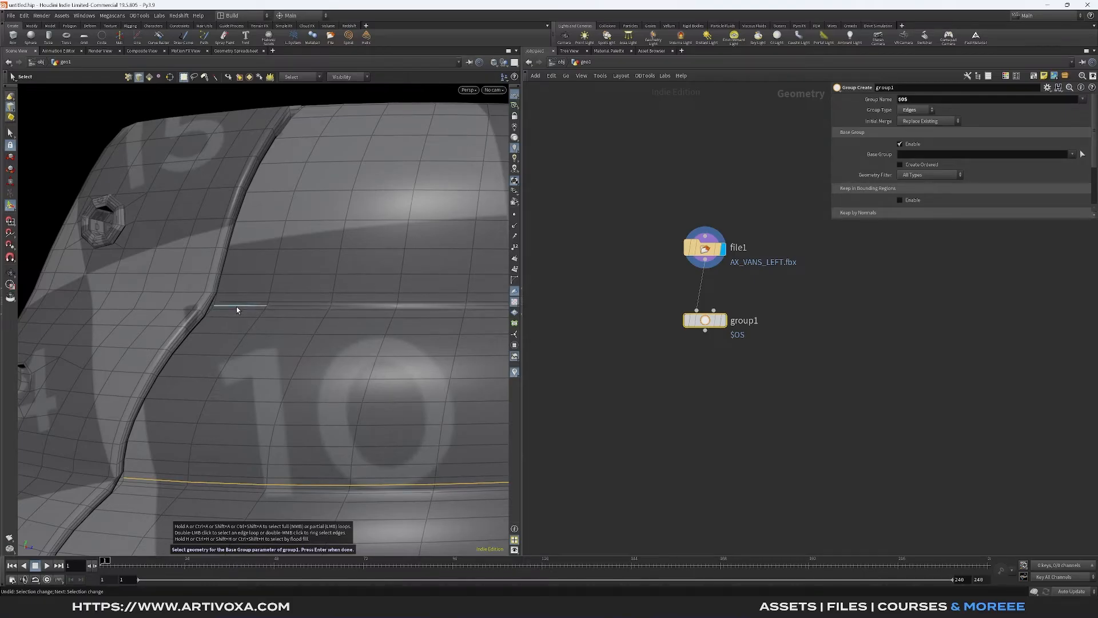
{"action": "double_click", "coordinate": [237, 310], "text": "shift"}
{"action": "scroll", "coordinate": [321, 317], "scroll_direction": "down", "scroll_amount": 4}
{"action": "left_click_drag", "start_coordinate": [321, 316], "coordinate": [226, 341], "text": "alt"}
{"action": "left_click_drag", "start_coordinate": [446, 371], "coordinate": [337, 350], "text": "alt"}
{"action": "scroll", "coordinate": [394, 338], "scroll_direction": "up", "scroll_amount": 4}
{"action": "left_click_drag", "start_coordinate": [404, 338], "coordinate": [416, 275], "text": "alt"}
{"action": "double_click", "coordinate": [316, 334], "text": "shift"}
- Add the upper and lower border loops of the wavy side stripe on the shoe's first side
{"action": "scroll", "coordinate": [269, 335], "scroll_direction": "down", "scroll_amount": 4}
{"action": "scroll", "coordinate": [270, 330], "scroll_direction": "down", "scroll_amount": 3}
{"action": "left_click_drag", "start_coordinate": [270, 330], "coordinate": [294, 360], "text": "alt"}
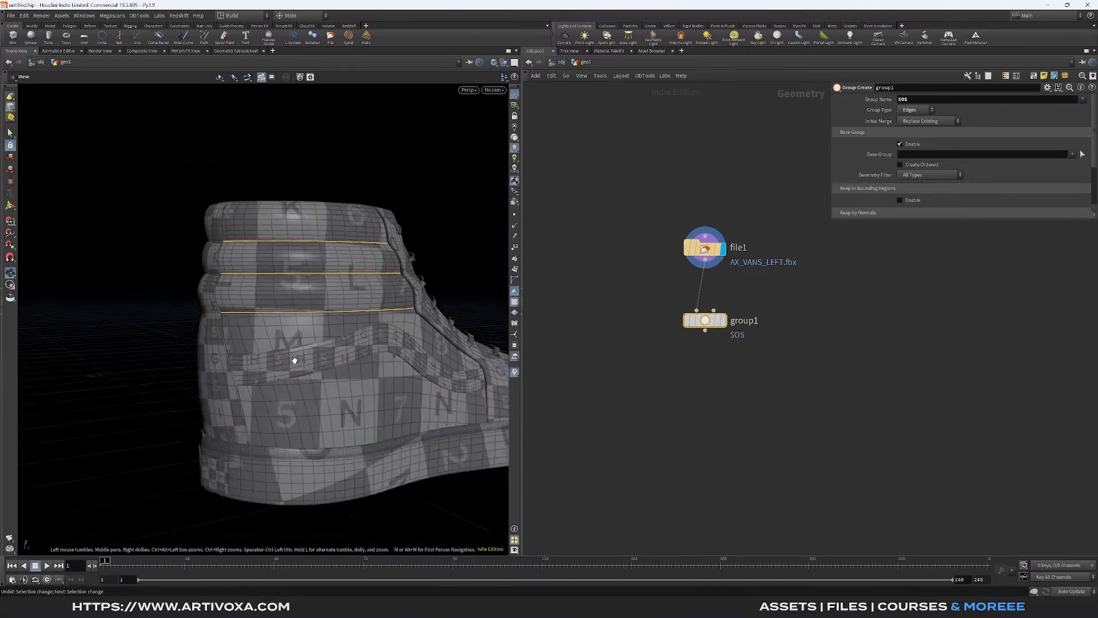
{"action": "scroll", "coordinate": [295, 361], "scroll_direction": "up", "scroll_amount": 8}
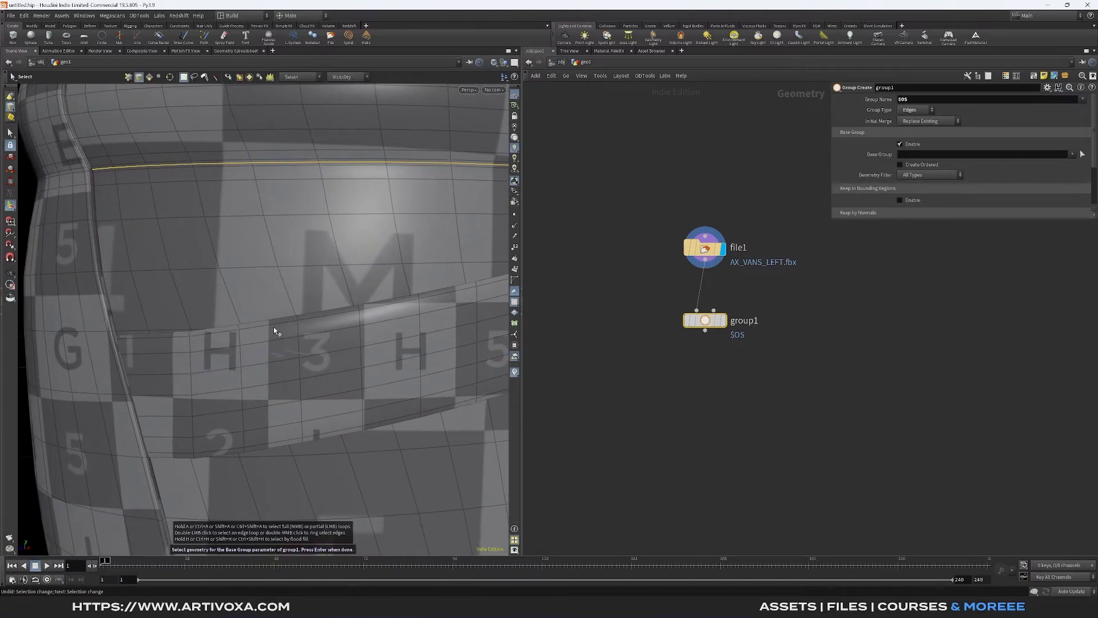
{"action": "double_click", "coordinate": [272, 327], "text": "shift"}
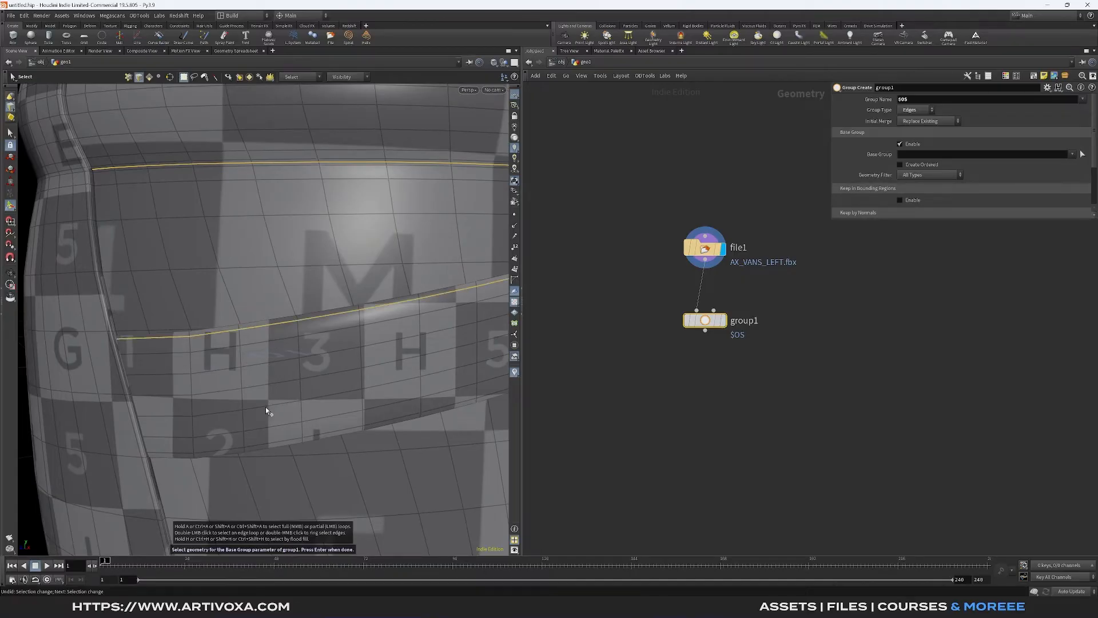
- Add the upper and lower border loops of the wavy stripe on the shoe's opposite side
{"action": "scroll", "coordinate": [295, 387], "scroll_direction": "down", "scroll_amount": 10}
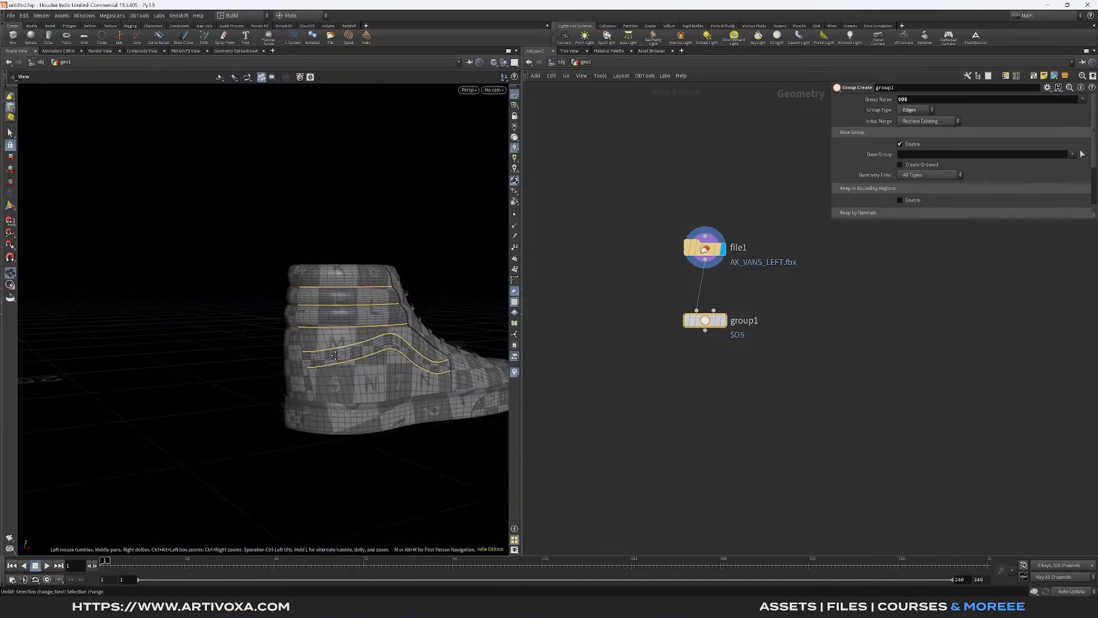
{"action": "scroll", "coordinate": [281, 379], "scroll_direction": "up", "scroll_amount": 10}
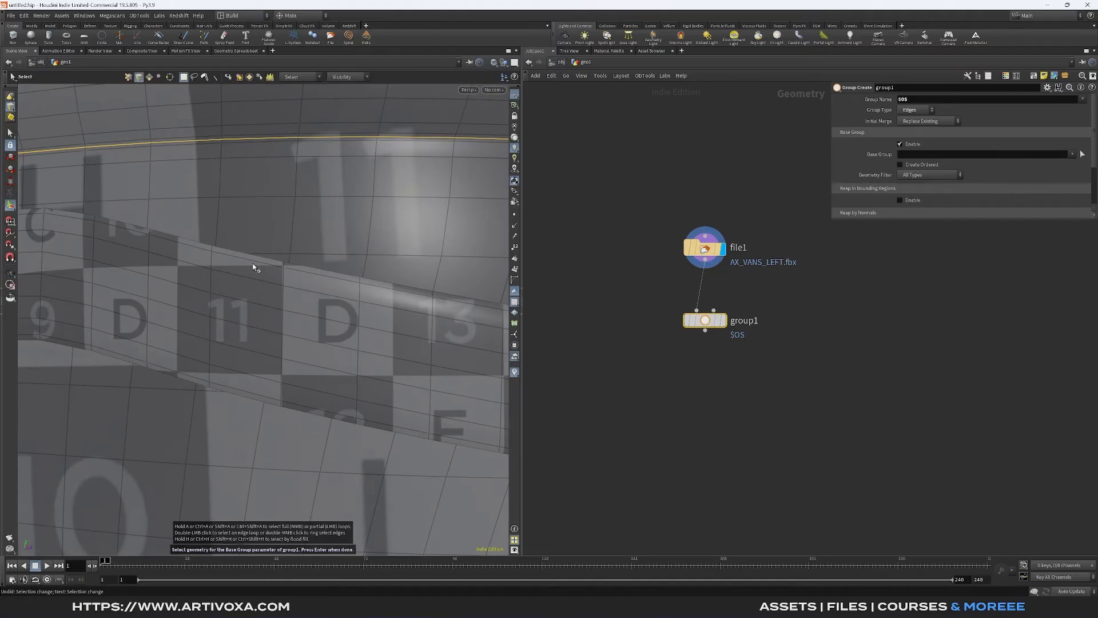
{"action": "double_click", "coordinate": [255, 261], "text": "shift"}
{"action": "double_click", "coordinate": [225, 387], "text": "shift"}
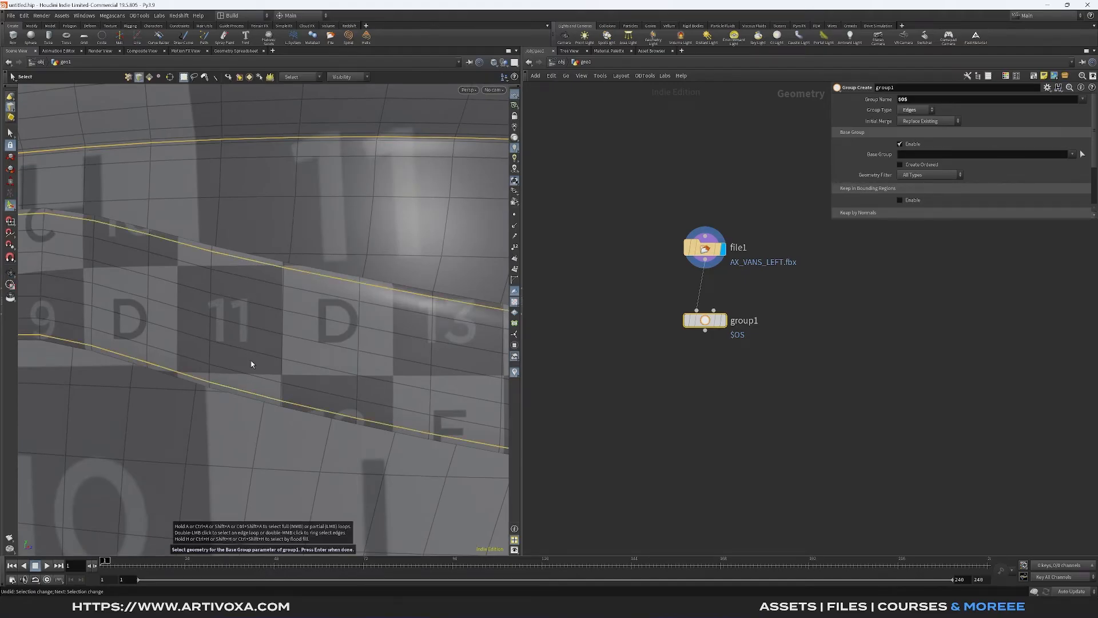
- Add the vertical heel panel seam, from the collar down to the sole, on one side of the shoe
{"action": "scroll", "coordinate": [343, 328], "scroll_direction": "down", "scroll_amount": 10}
{"action": "left_click_drag", "start_coordinate": [343, 327], "coordinate": [291, 321]}
{"action": "scroll", "coordinate": [292, 321], "scroll_direction": "up", "scroll_amount": 10}
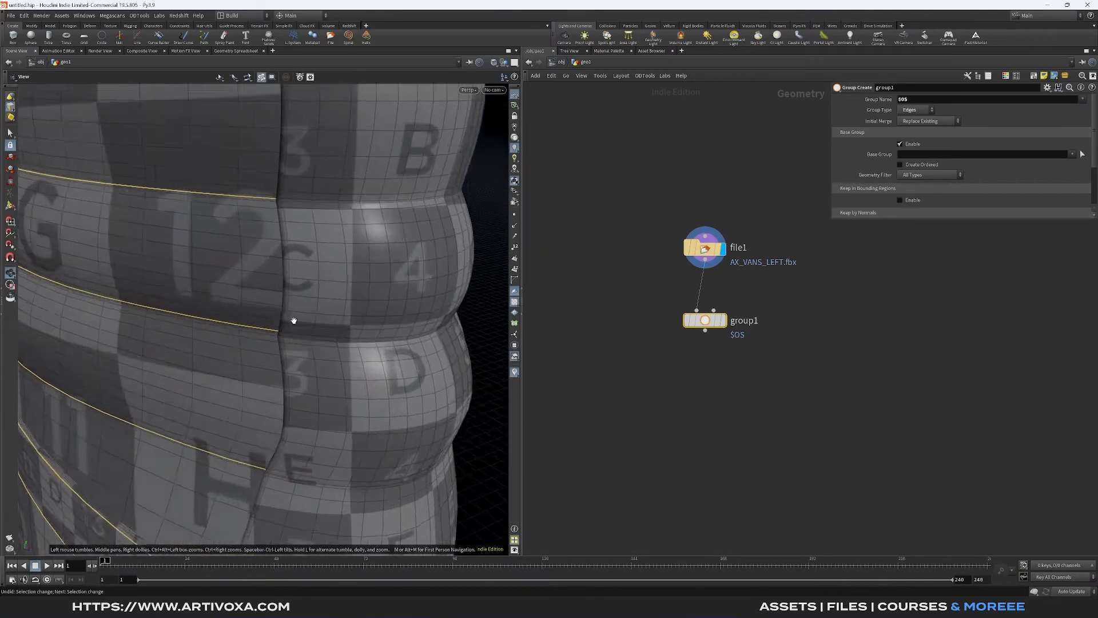
{"action": "scroll", "coordinate": [290, 290], "scroll_direction": "down", "scroll_amount": 6}
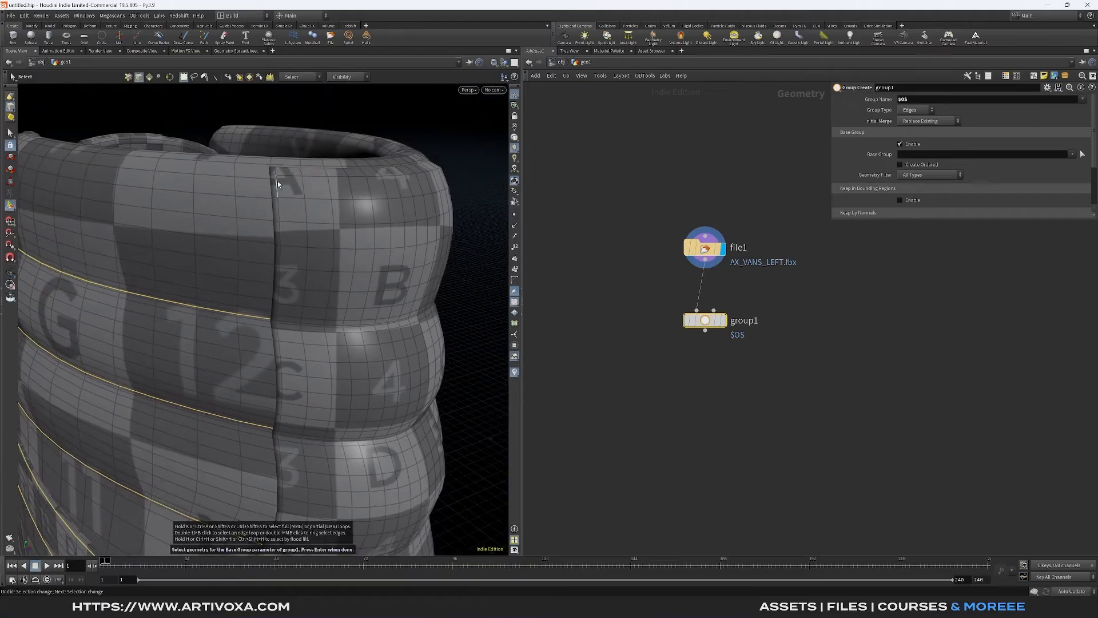
{"action": "left_click", "coordinate": [275, 173], "text": "shift"}
{"action": "left_click_drag", "start_coordinate": [332, 342], "coordinate": [336, 352], "text": "alt"}
{"action": "left_click_drag", "start_coordinate": [328, 320], "coordinate": [324, 275], "text": "alt"}
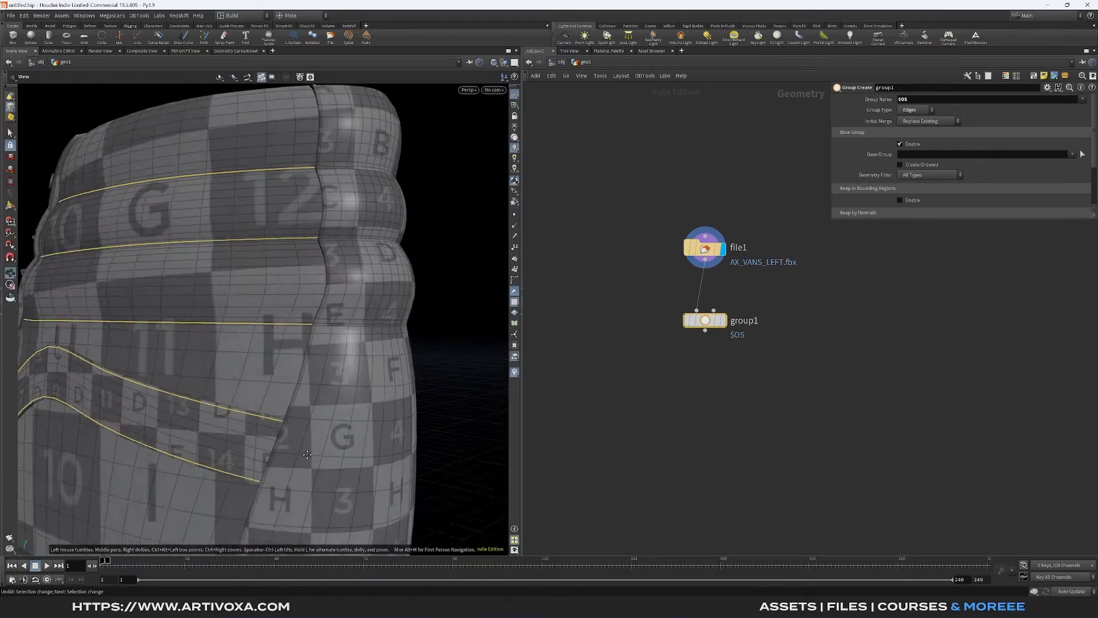
{"action": "left_click_drag", "start_coordinate": [308, 469], "coordinate": [334, 425], "text": "alt"}
{"action": "double_click", "coordinate": [311, 430], "text": "shift"}
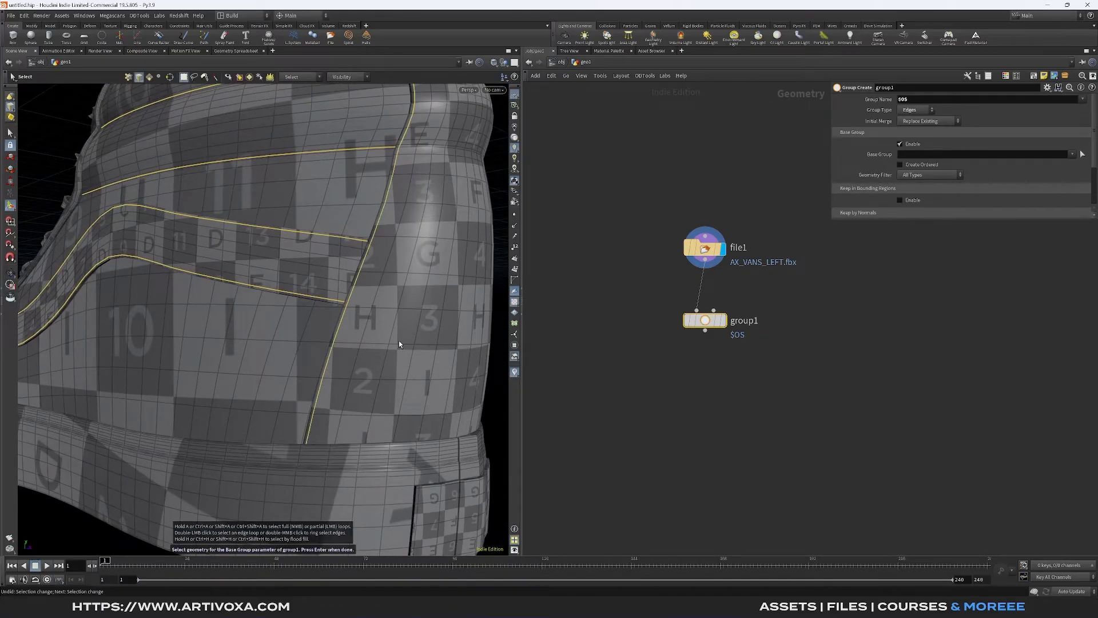
- Add the matching vertical heel panel seam on the other side of the shoe to the selection
{"action": "left_click_drag", "start_coordinate": [400, 341], "coordinate": [345, 434], "text": "alt"}
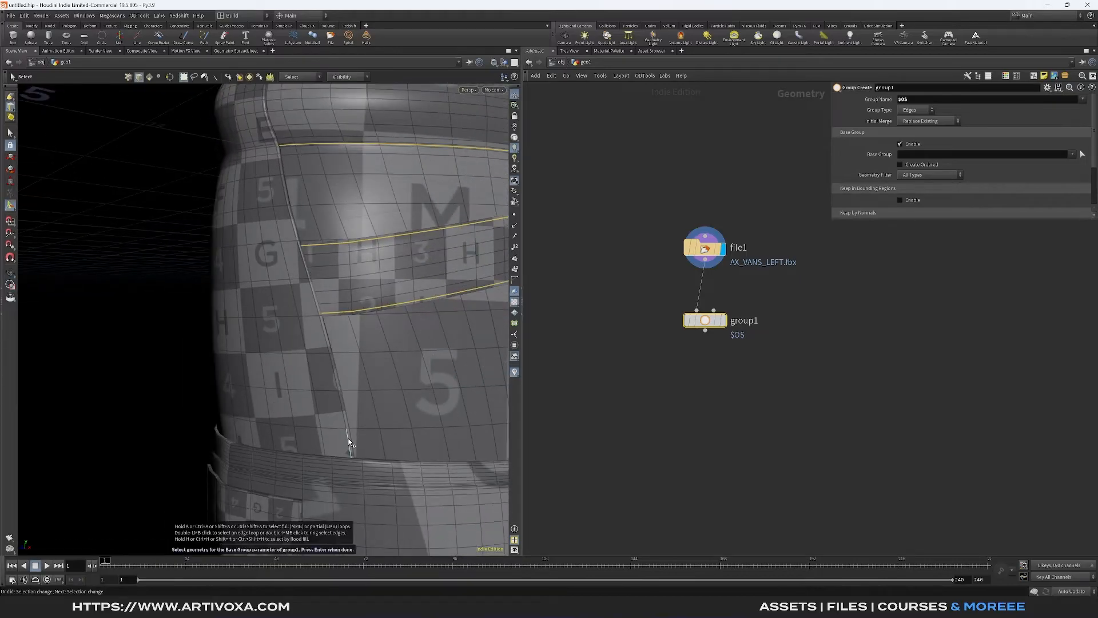
{"action": "mouse_move", "coordinate": [287, 258]}
{"action": "left_mouse_down", "text": "alt"}
{"action": "mouse_move", "coordinate": [289, 225]}
{"action": "mouse_move", "coordinate": [266, 263]}
{"action": "left_mouse_up", "text": "alt"}
{"action": "key", "text": "shift+a"}
{"action": "right_click_drag", "start_coordinate": [262, 273], "coordinate": [265, 314], "text": "alt"}
{"action": "left_click_drag", "start_coordinate": [265, 314], "coordinate": [254, 357], "text": "alt"}
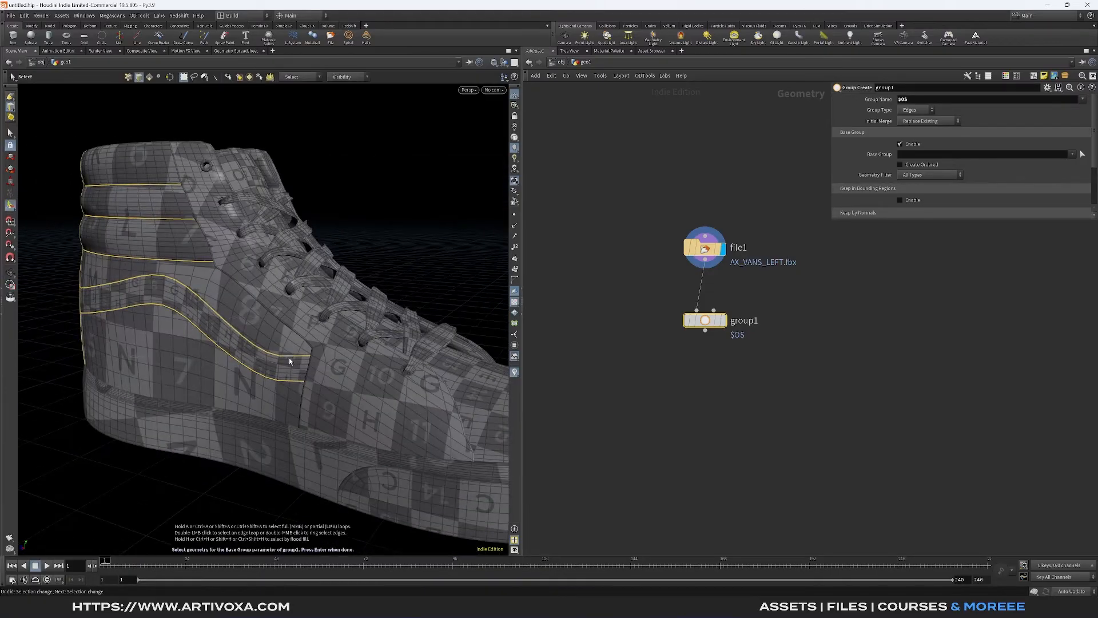
- Add the seams along the lace panel and the front side panel to the edge selection
{"action": "key", "text": "alt"}
{"action": "left_click_drag", "start_coordinate": [330, 380], "coordinate": [265, 376], "text": "alt"}
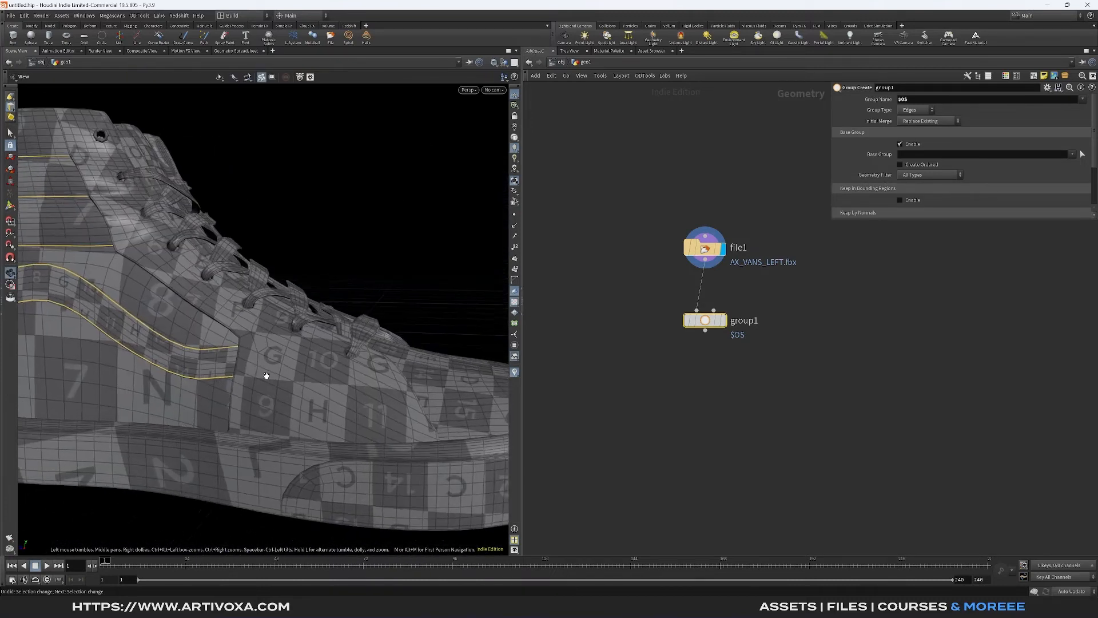
{"action": "right_click_drag", "start_coordinate": [265, 376], "coordinate": [314, 412], "text": "alt"}
{"action": "middle_click_drag", "start_coordinate": [314, 411], "coordinate": [304, 458], "text": "alt"}
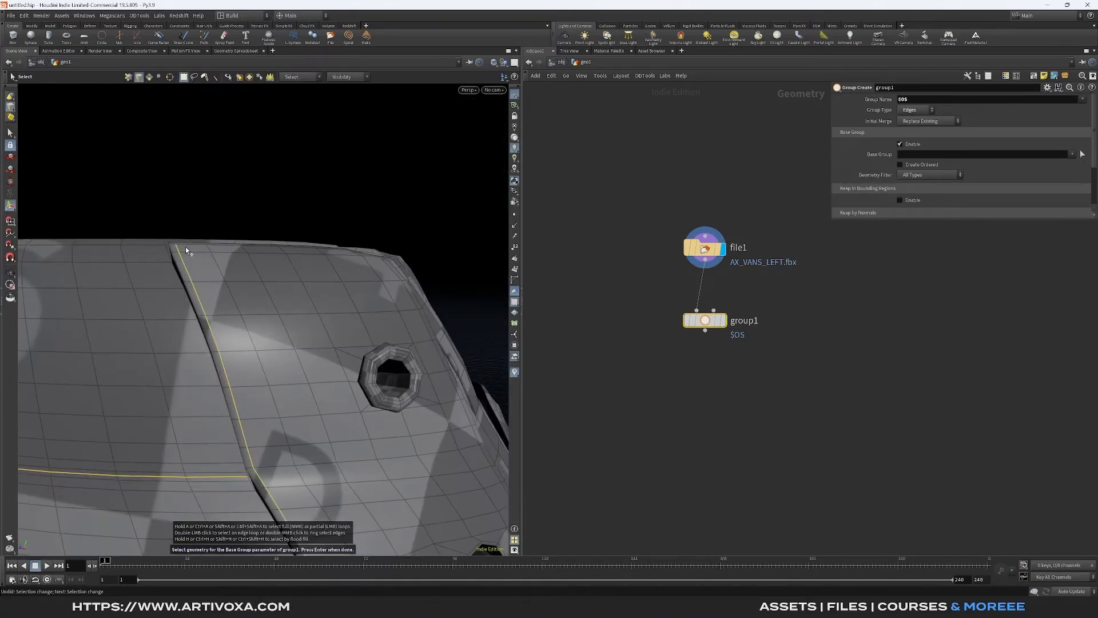
{"action": "left_click", "coordinate": [385, 270], "text": "shift"}
{"action": "left_click_drag", "start_coordinate": [186, 246], "coordinate": [270, 363], "text": "alt"}
{"action": "left_click", "coordinate": [346, 452], "text": "shift"}
- Add the remaining seam edges near the toe, accept the selection as the base group and display the group node
{"action": "scroll", "coordinate": [350, 445], "scroll_direction": "up", "scroll_amount": 4}
{"action": "scroll", "coordinate": [389, 203], "scroll_direction": "up", "scroll_amount": 5}
{"action": "scroll", "coordinate": [210, 190], "scroll_direction": "down", "scroll_amount": 5}
{"action": "left_click_drag", "start_coordinate": [210, 190], "coordinate": [336, 301], "text": "alt"}
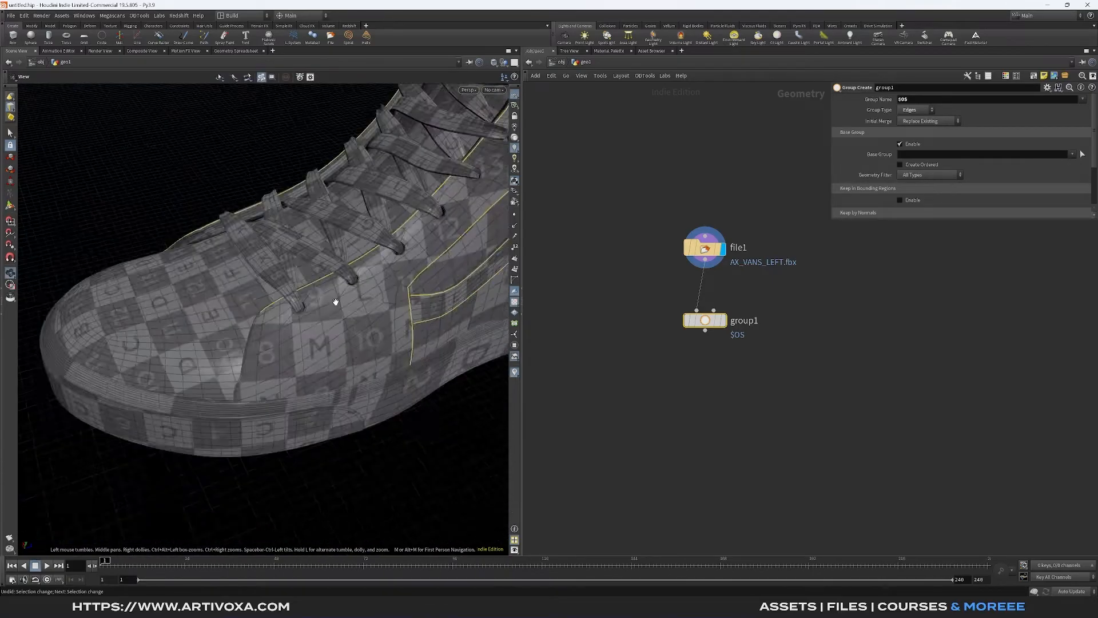
{"action": "scroll", "coordinate": [289, 326], "scroll_direction": "up", "scroll_amount": 6}
{"action": "left_click", "coordinate": [289, 326], "text": "shift"}
{"action": "scroll", "coordinate": [289, 327], "scroll_direction": "down", "scroll_amount": 8}
{"action": "left_click_drag", "start_coordinate": [228, 387], "coordinate": [268, 339], "text": "alt"}
{"action": "key", "text": "Return"}
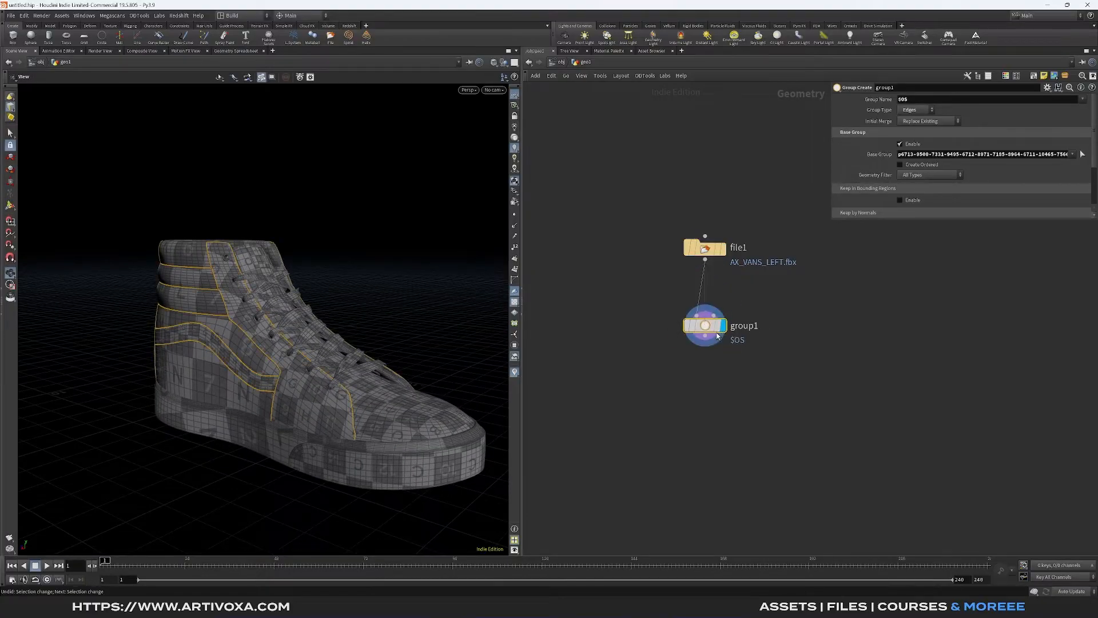
- Move the group node closer to the File node and rename it lines
{"action": "left_click_drag", "start_coordinate": [360, 310], "coordinate": [340, 347]}
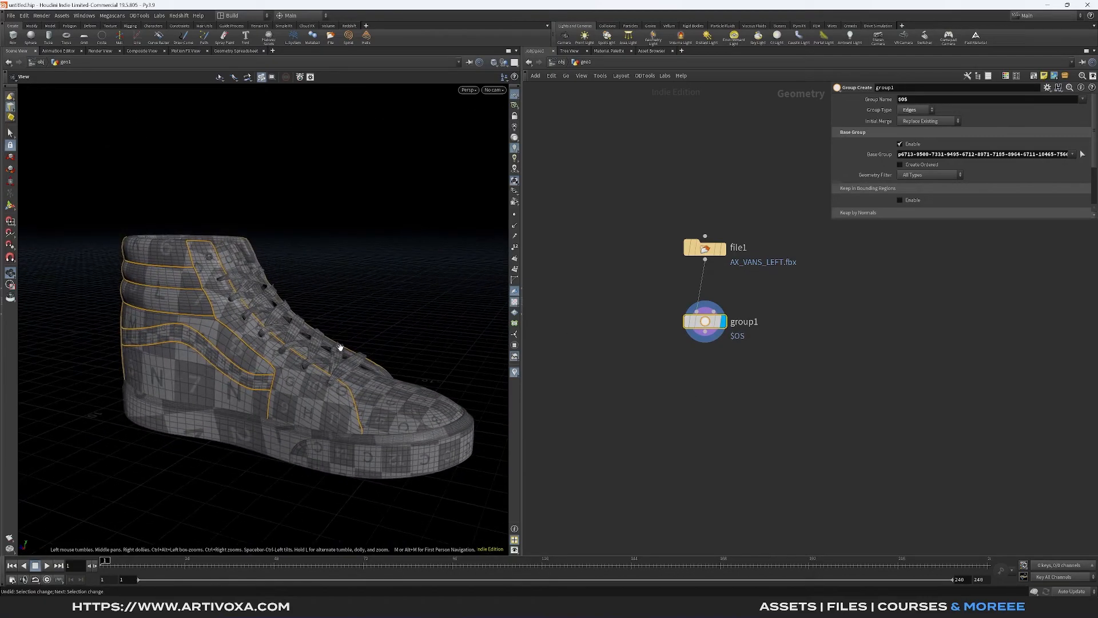
{"action": "left_click_drag", "start_coordinate": [718, 343], "coordinate": [719, 328]}
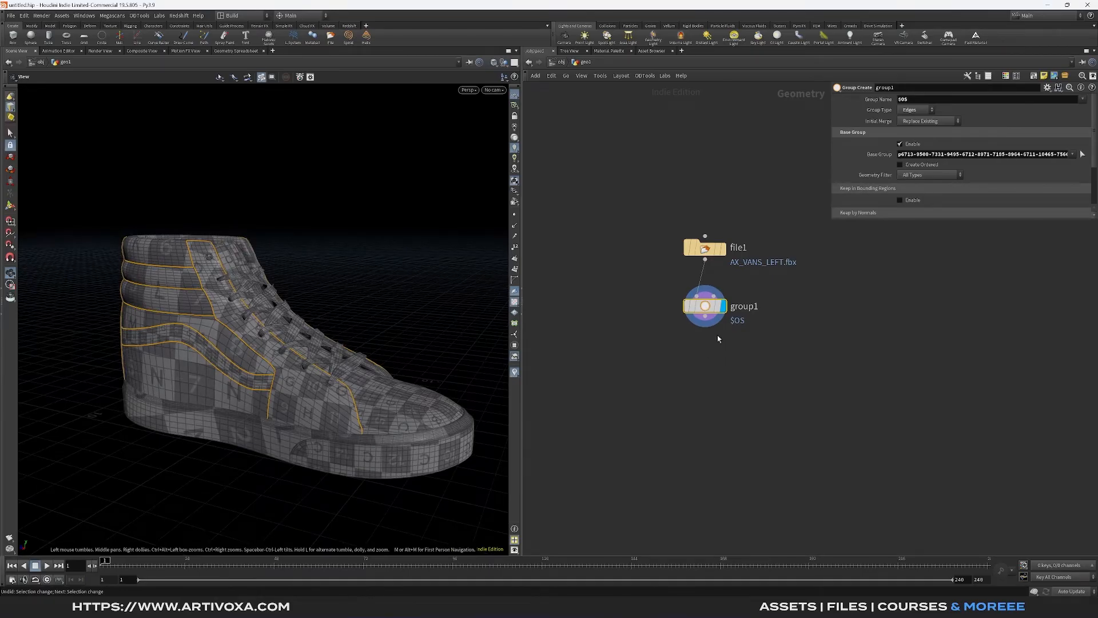
{"action": "double_click", "coordinate": [758, 307]}
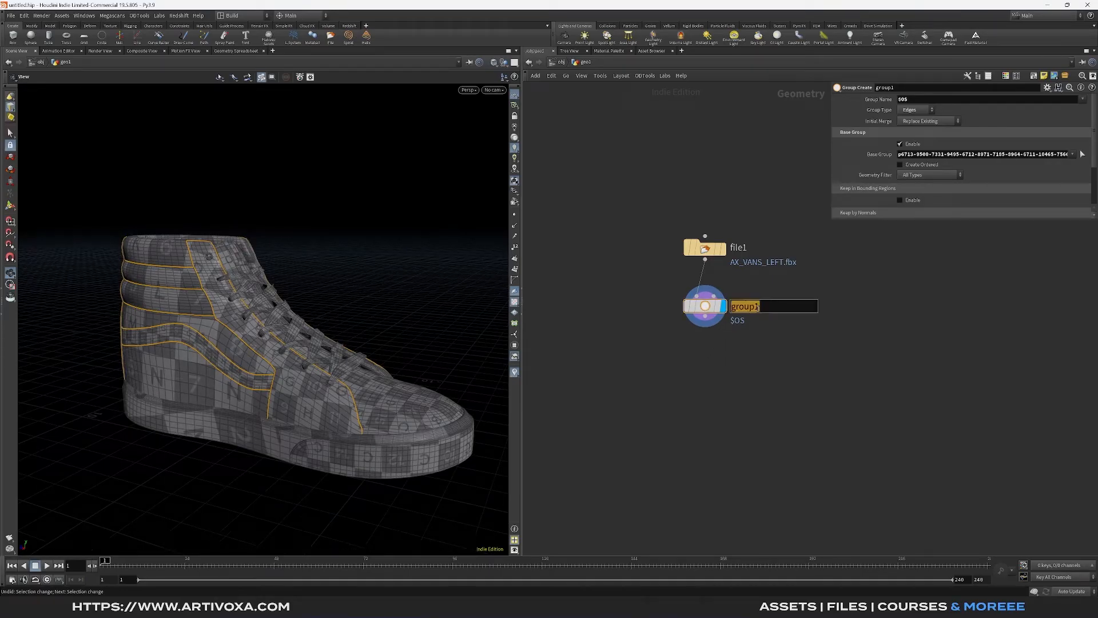
{"action": "type", "text": "lines"}
{"action": "key", "text": "Return"}
- Add a Labs Edge Group to Polylines node below the lines node, connected to its output
{"action": "middle_click_drag", "start_coordinate": [704, 331], "coordinate": [647, 324]}
{"action": "key", "text": "Tab"}
{"action": "type", "text": "edg"}
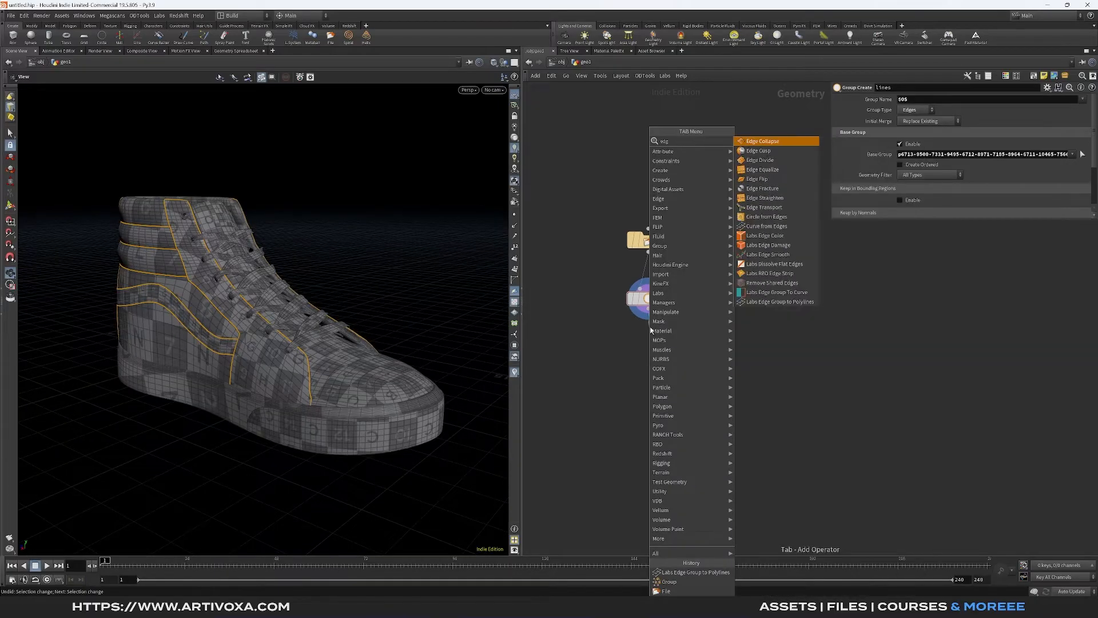
{"action": "left_click", "coordinate": [780, 302]}
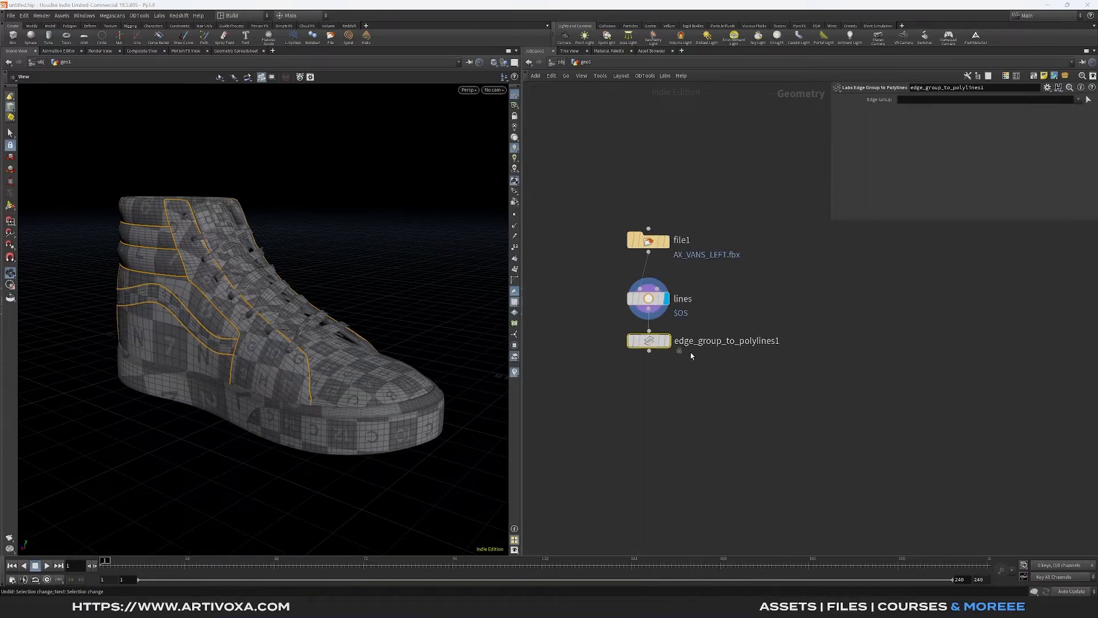
- Display the Edge Group to Polylines node's result and set its edge group to lines
{"action": "left_click", "coordinate": [651, 351]}
{"action": "left_click", "coordinate": [667, 351]}
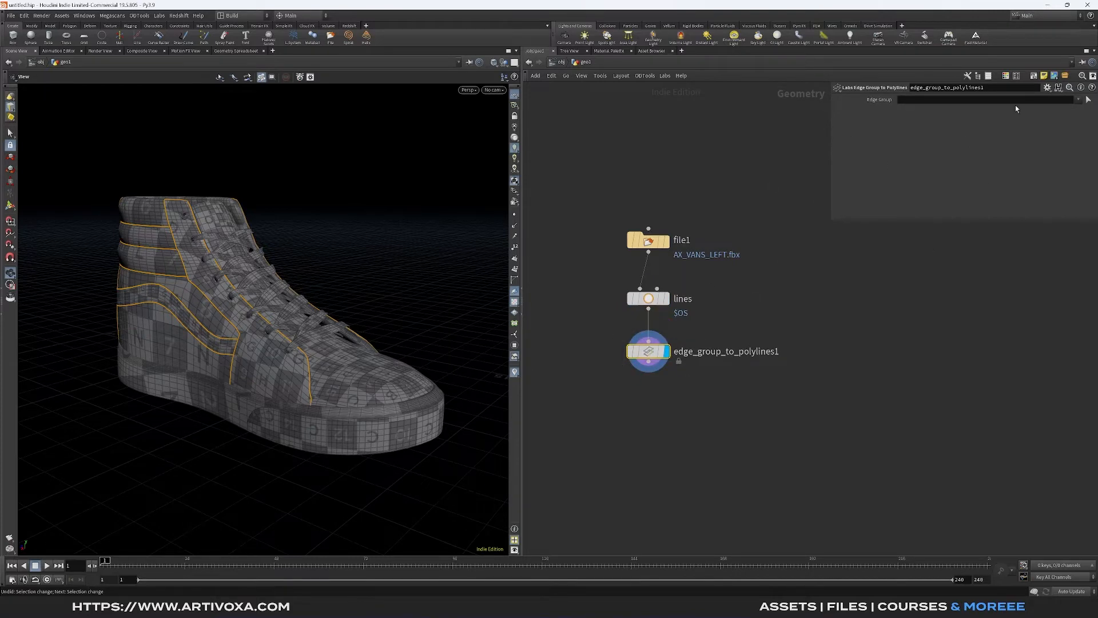
{"action": "left_click", "coordinate": [1083, 109]}
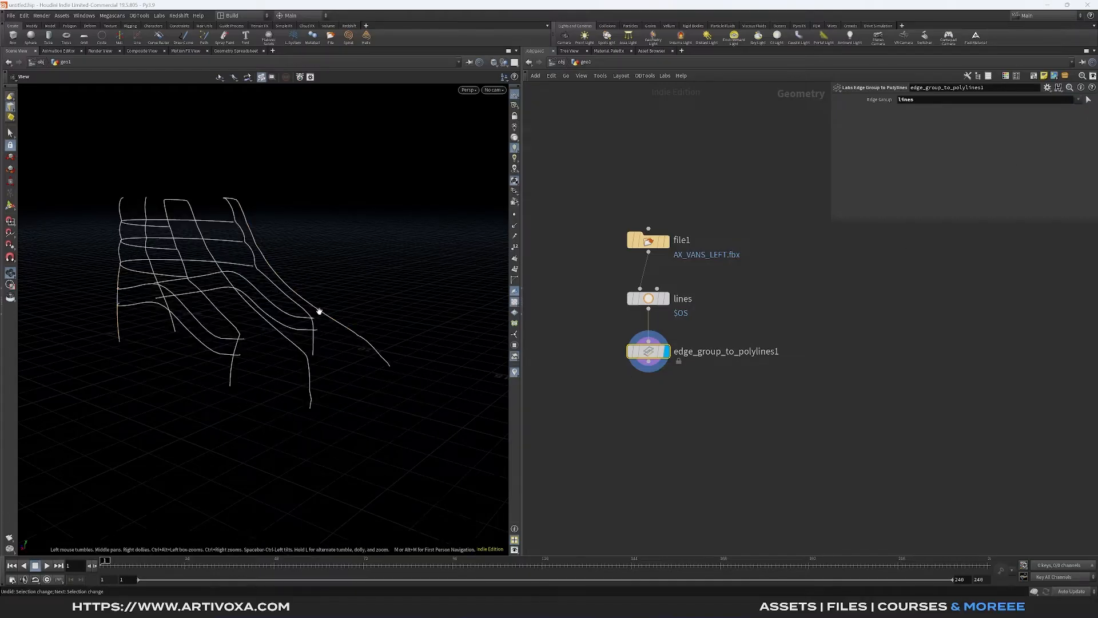
- Add a Fuse node below the Edge Group to Polylines node, connected to its output, and display its result
{"action": "left_click_drag", "start_coordinate": [319, 311], "coordinate": [340, 353]}
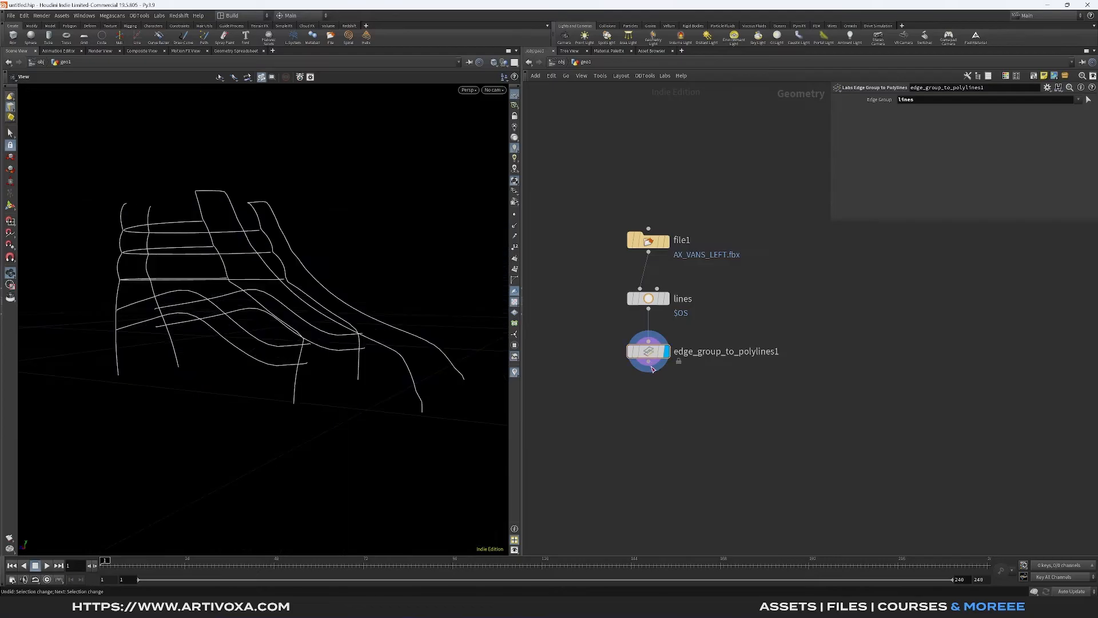
{"action": "key", "text": "Tab"}
{"action": "type", "text": "fus"}
{"action": "key", "text": "Return"}
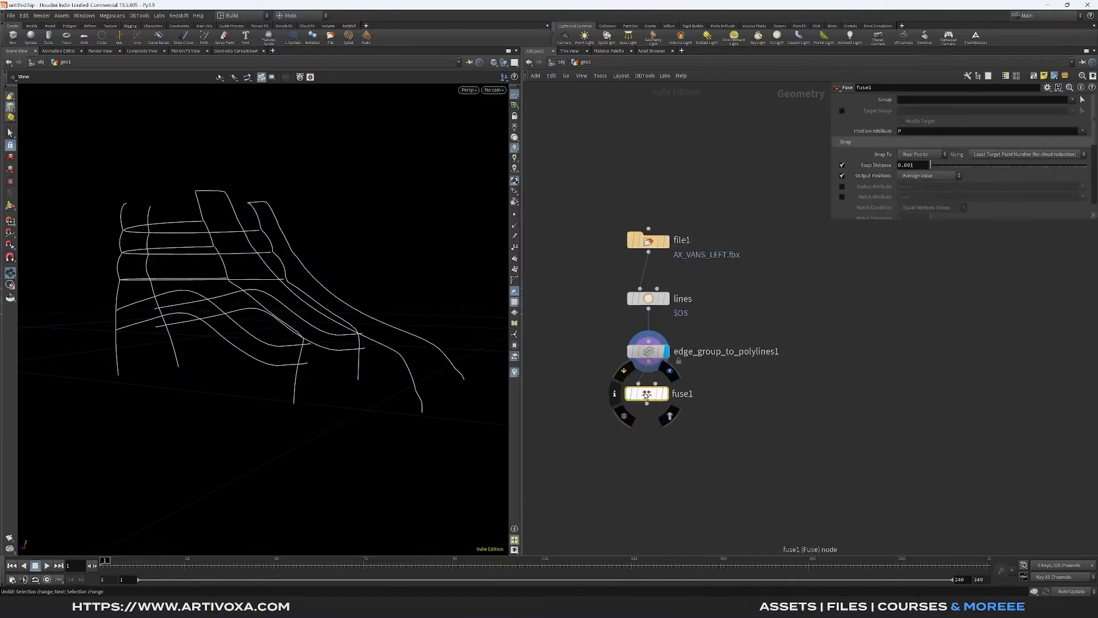
{"action": "left_click_drag", "start_coordinate": [397, 392], "coordinate": [286, 361]}
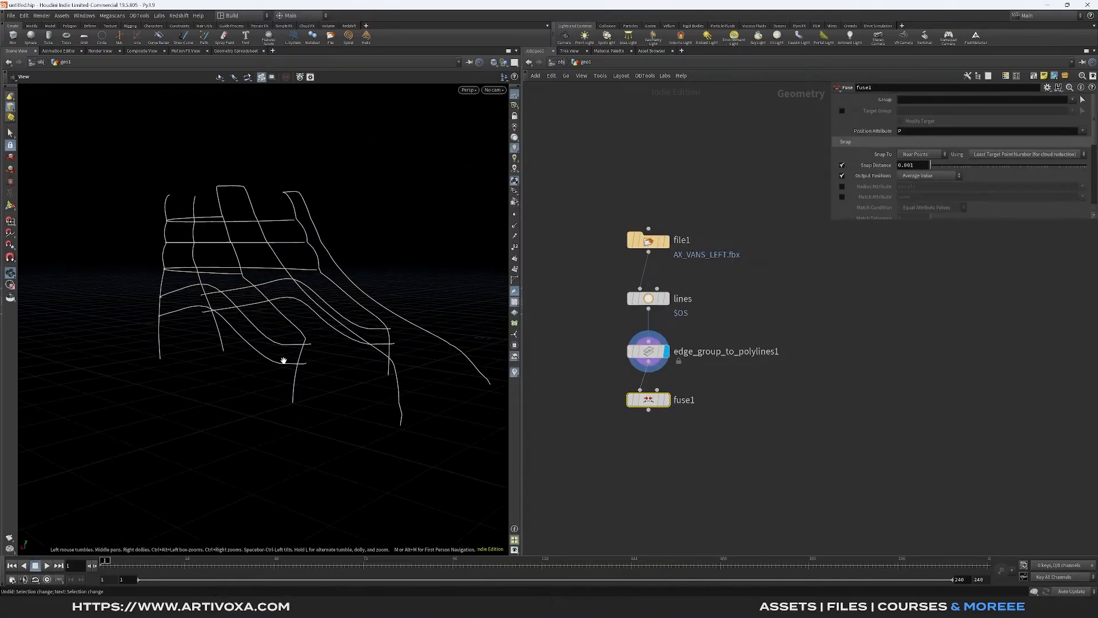
{"action": "left_click", "coordinate": [668, 400]}
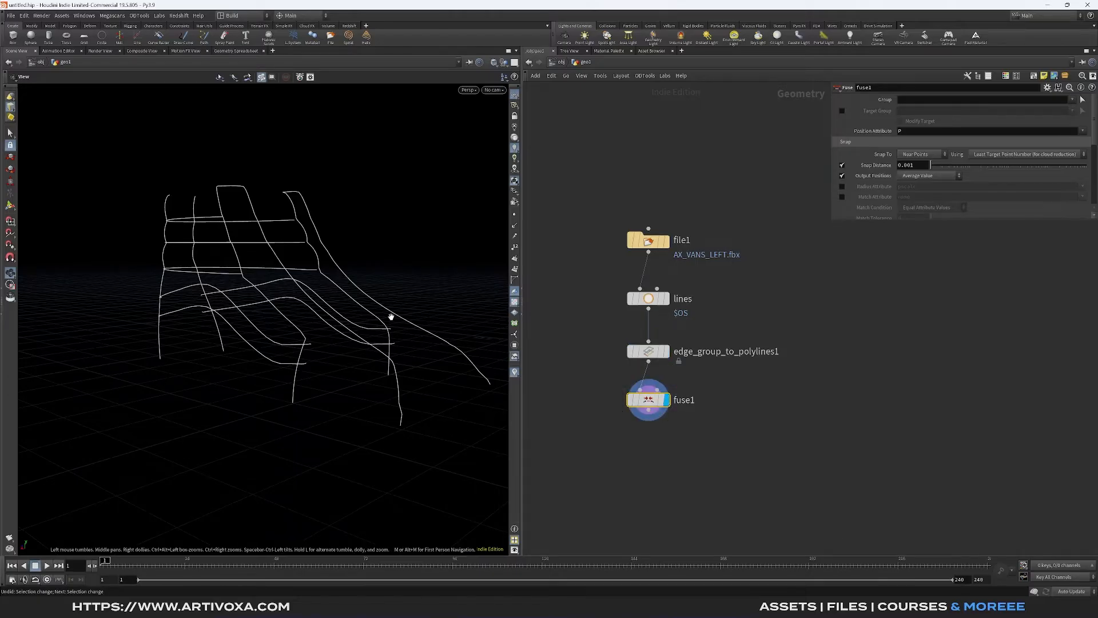
- Turn on primitive numbers in the viewport and examine how the fused seam curves are split into segments
{"action": "left_click_drag", "start_coordinate": [392, 319], "coordinate": [304, 343]}
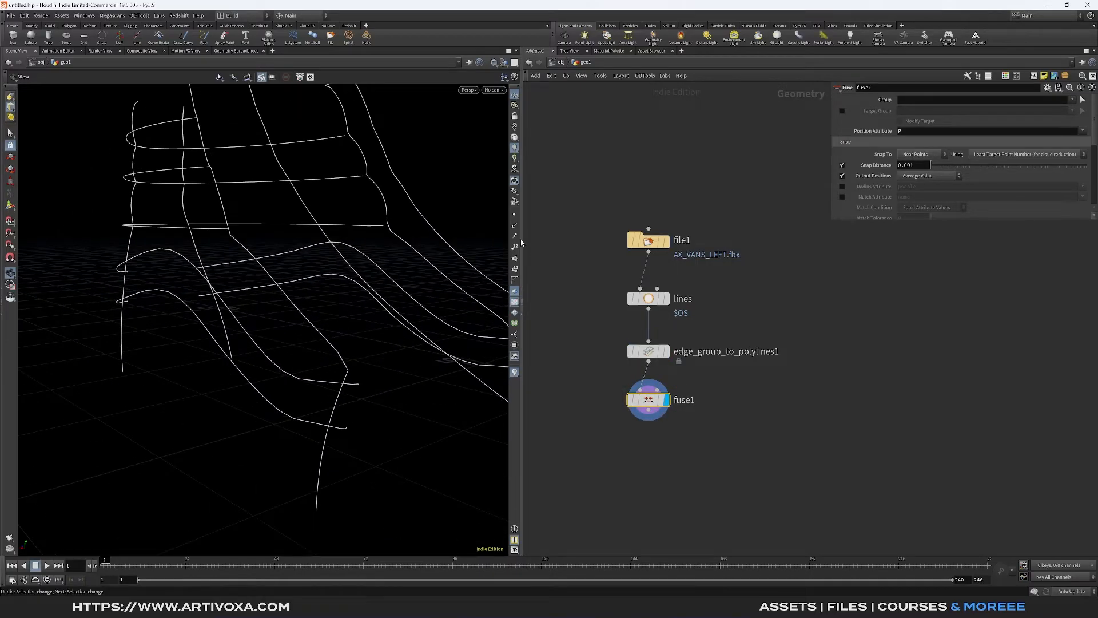
{"action": "left_click", "coordinate": [515, 271]}
{"action": "scroll", "coordinate": [195, 302], "scroll_direction": "up", "scroll_amount": 4}
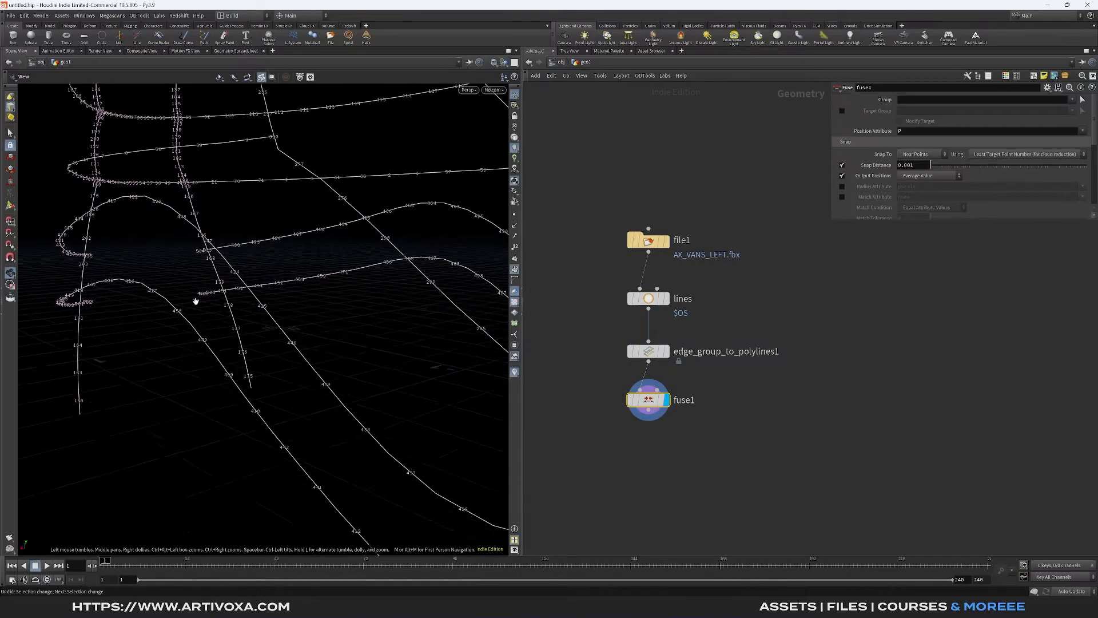
{"action": "left_click_drag", "start_coordinate": [213, 295], "coordinate": [333, 306]}
{"action": "scroll", "coordinate": [208, 311], "scroll_direction": "down", "scroll_amount": 6}
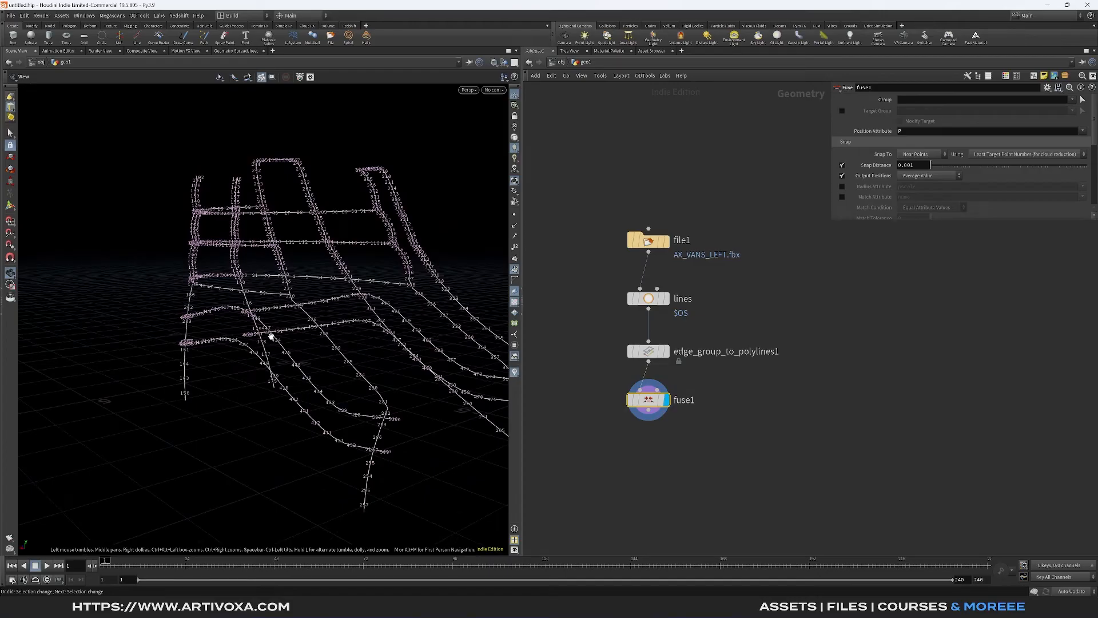
{"action": "scroll", "coordinate": [255, 324], "scroll_direction": "up", "scroll_amount": 10}
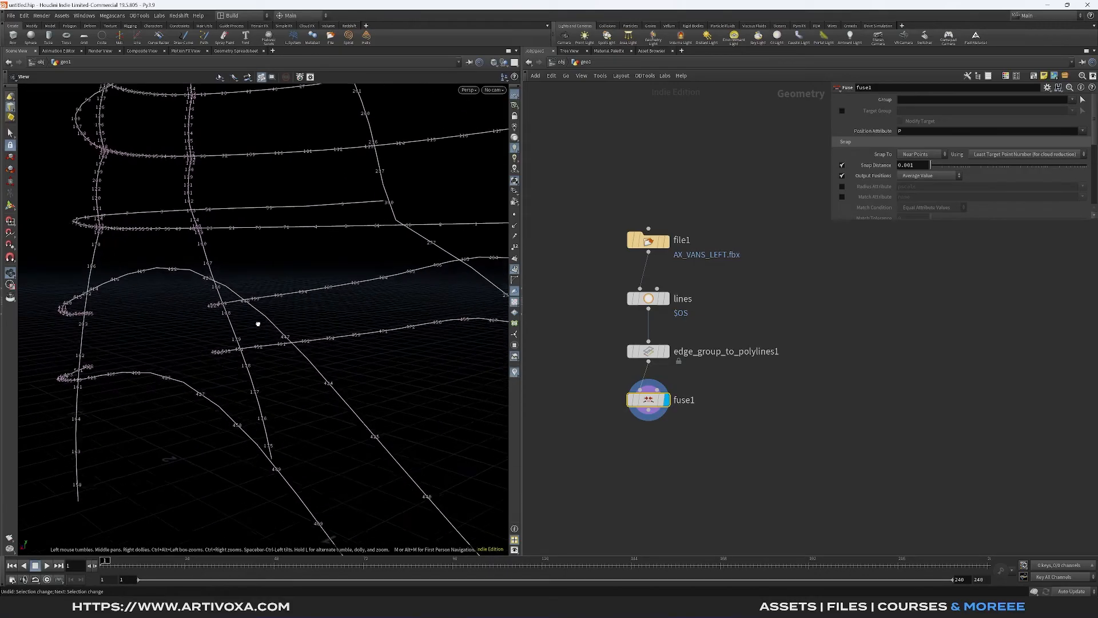
{"action": "middle_click_drag", "start_coordinate": [255, 318], "coordinate": [322, 236]}
{"action": "scroll", "coordinate": [373, 311], "scroll_direction": "down", "scroll_amount": 10}
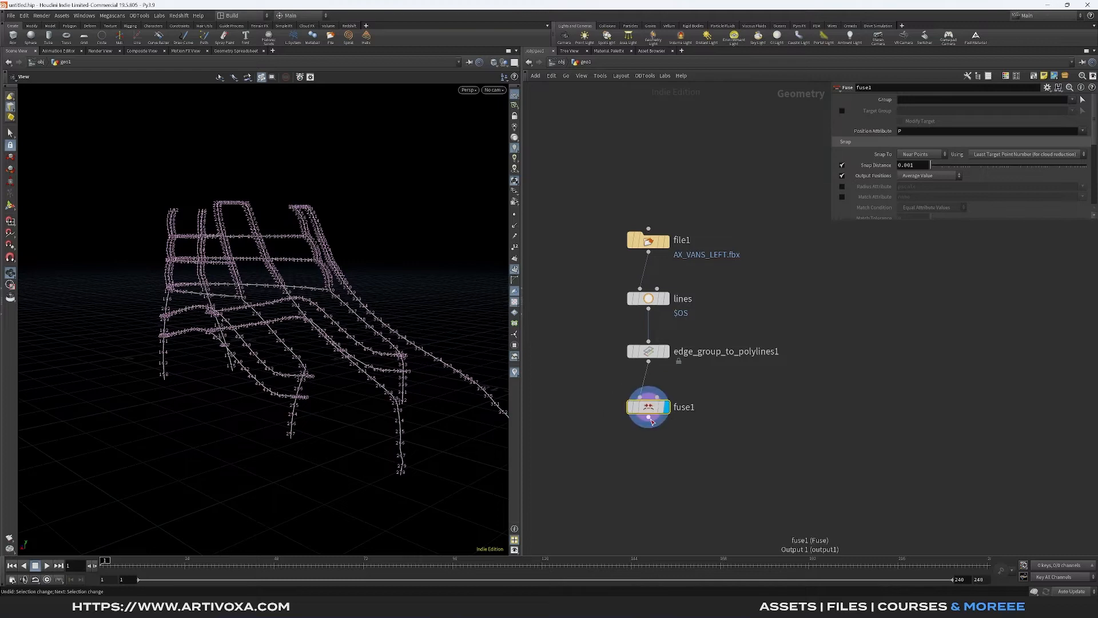
- Add a PolyPath node below the Fuse node, display it and check the joined seam curves
{"action": "key", "text": "Tab"}
{"action": "type", "text": "poly p"}
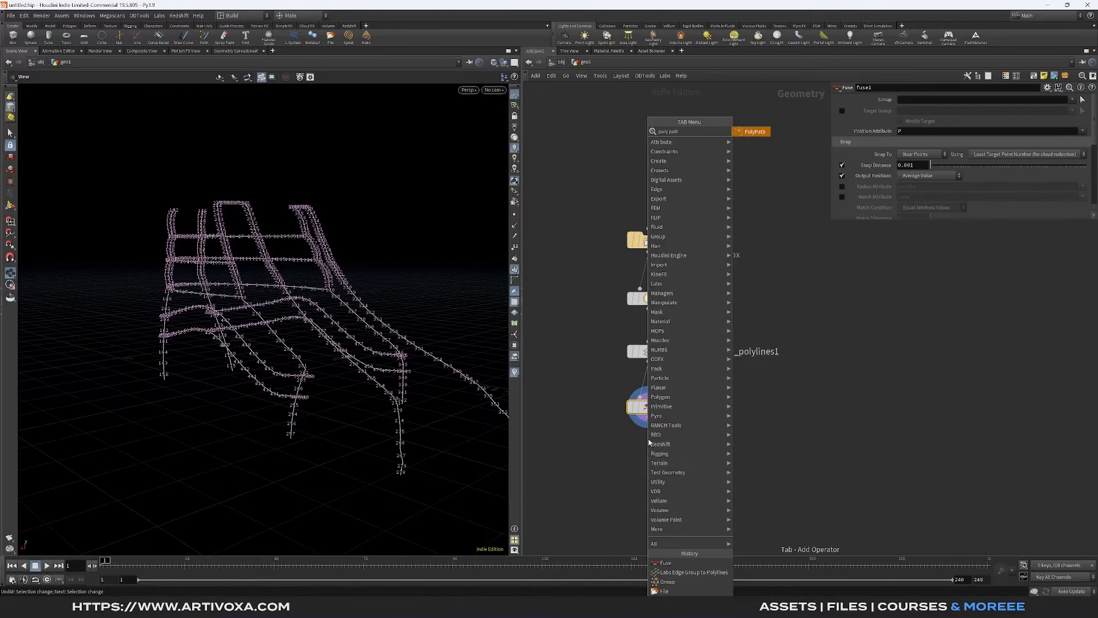
{"action": "type", "text": "ath"}
{"action": "key", "text": "Return"}
{"action": "scroll", "coordinate": [307, 314], "scroll_direction": "up", "scroll_amount": 5}
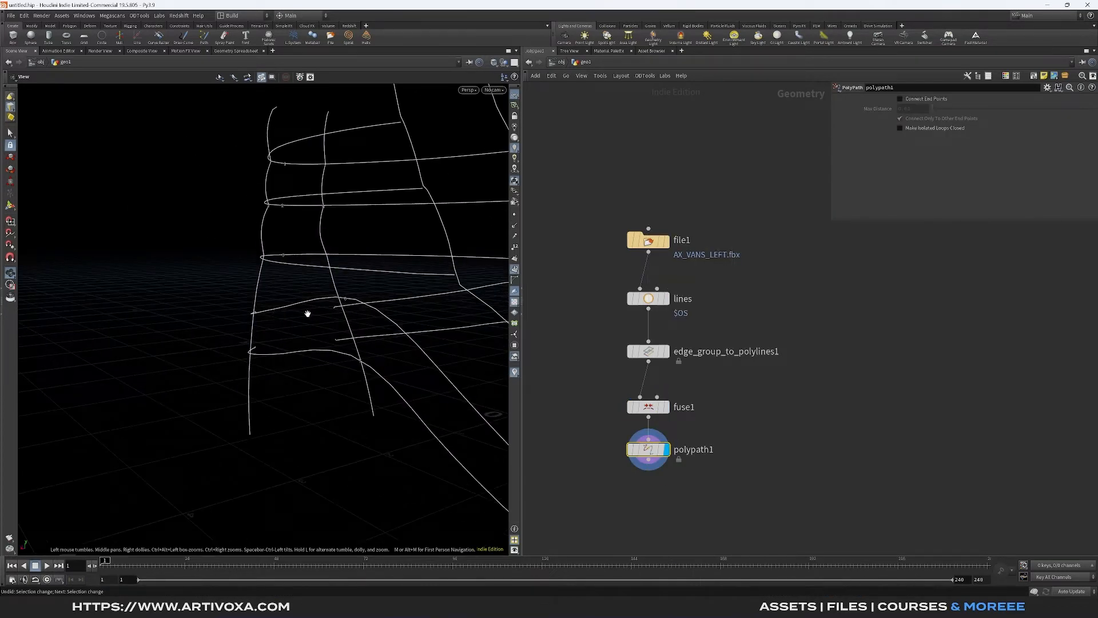
{"action": "scroll", "coordinate": [308, 314], "scroll_direction": "down", "scroll_amount": 4}
{"action": "left_click_drag", "start_coordinate": [308, 314], "coordinate": [246, 308]}
{"action": "scroll", "coordinate": [256, 305], "scroll_direction": "up", "scroll_amount": 4}
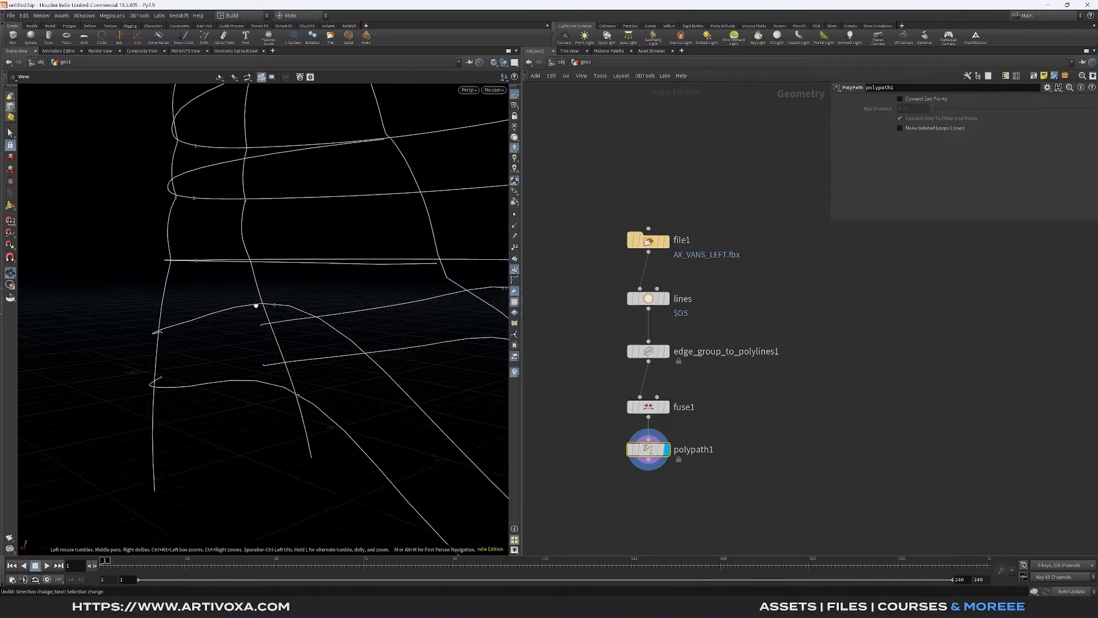
{"action": "scroll", "coordinate": [256, 305], "scroll_direction": "down", "scroll_amount": 4}
{"action": "left_click_drag", "start_coordinate": [321, 307], "coordinate": [218, 321]}
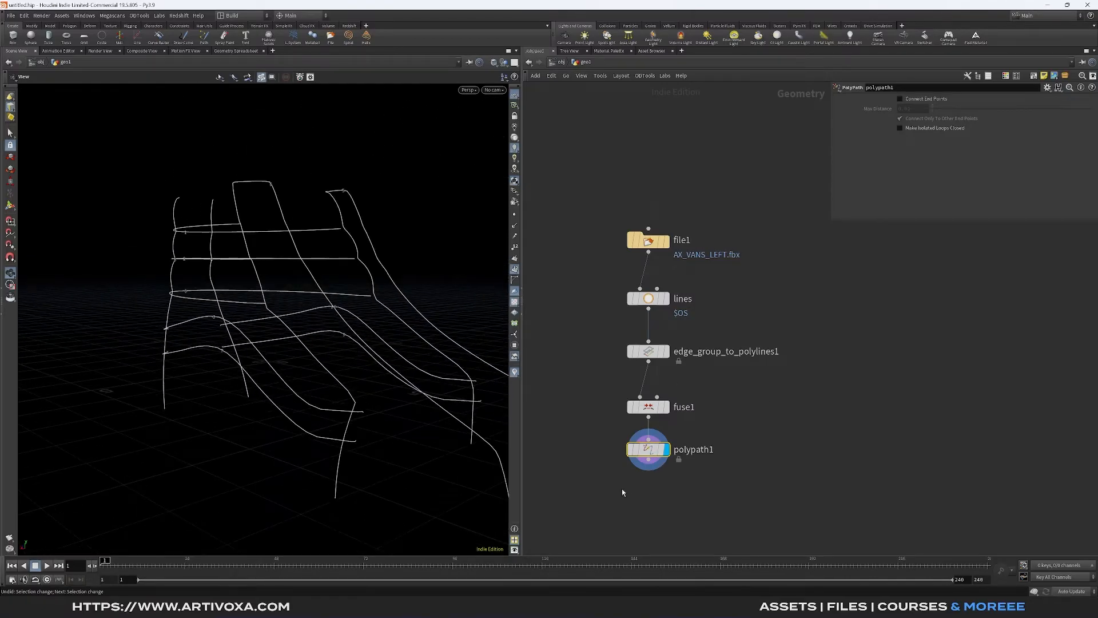
- Lay out the whole node chain in a tidy column and move it up in the network
{"action": "left_click_drag", "start_coordinate": [618, 496], "coordinate": [721, 164]}
{"action": "key", "text": "l"}
{"action": "middle_click_drag", "start_coordinate": [662, 404], "coordinate": [728, 333]}
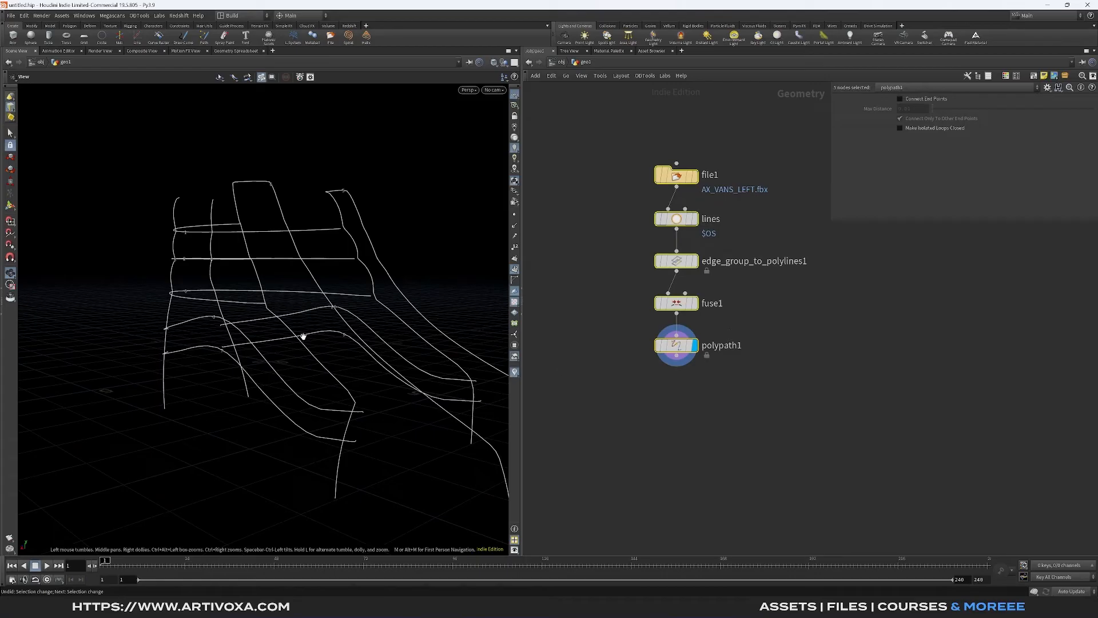
{"action": "left_click", "coordinate": [688, 159]}
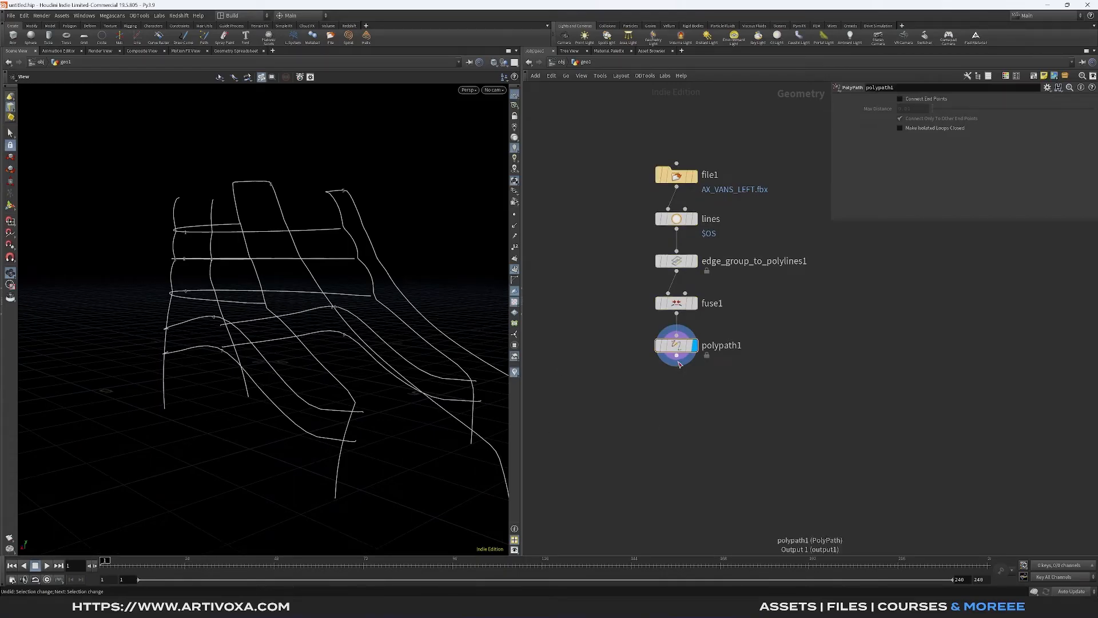
- Add a Resample node below the PolyPath node, connected to its output, and display its result
{"action": "key", "text": "Tab"}
{"action": "type", "text": "resa"}
{"action": "key", "text": "Return"}
{"action": "key", "text": "Return"}
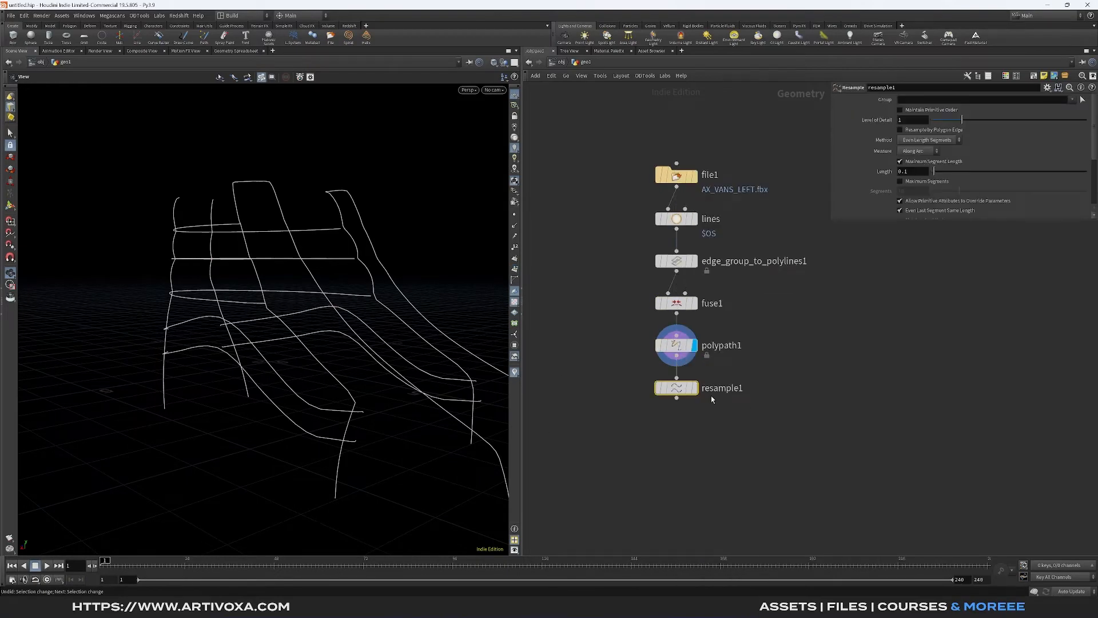
{"action": "left_click", "coordinate": [695, 389]}
{"action": "left_click_drag", "start_coordinate": [748, 374], "coordinate": [633, 417]}
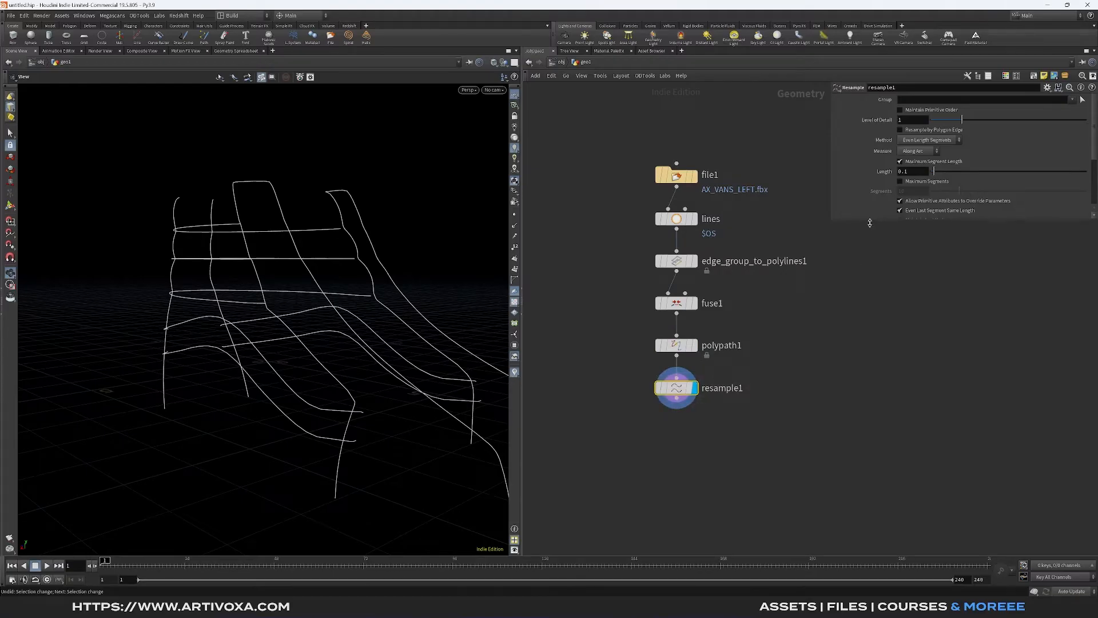
- Enlarge the parameter area, reduce the Resample node's maximum segment length and enable its Curve U attribute as curveu
{"action": "left_click_drag", "start_coordinate": [870, 222], "coordinate": [866, 295]}
{"action": "left_click_drag", "start_coordinate": [832, 218], "coordinate": [814, 220]}
{"action": "middle_click_drag", "start_coordinate": [868, 348], "coordinate": [836, 345]}
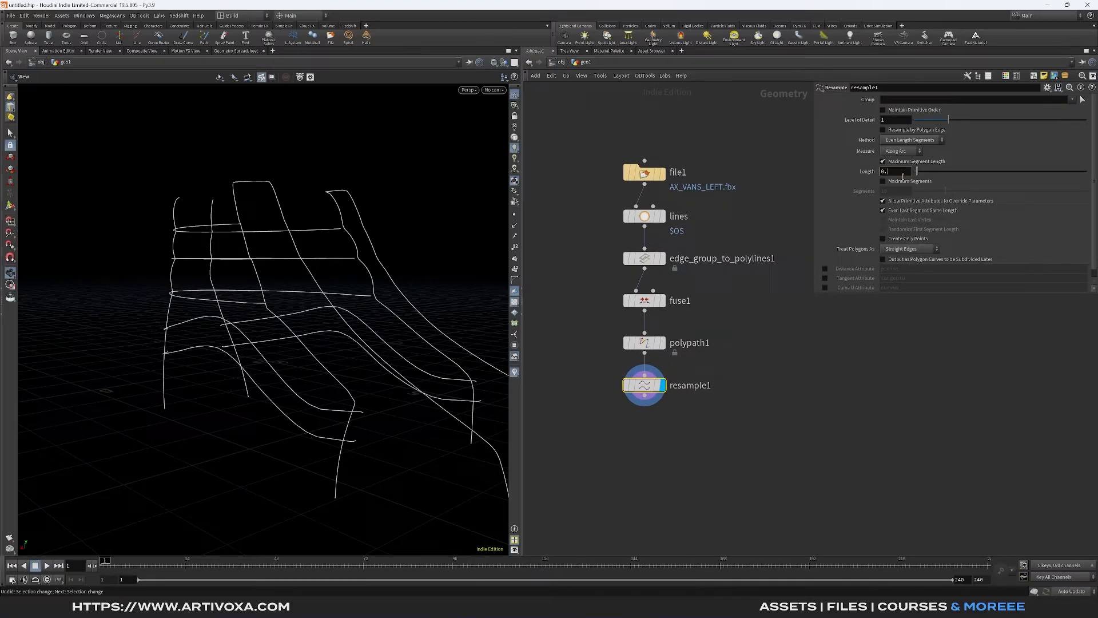
{"action": "left_click", "coordinate": [908, 307]}
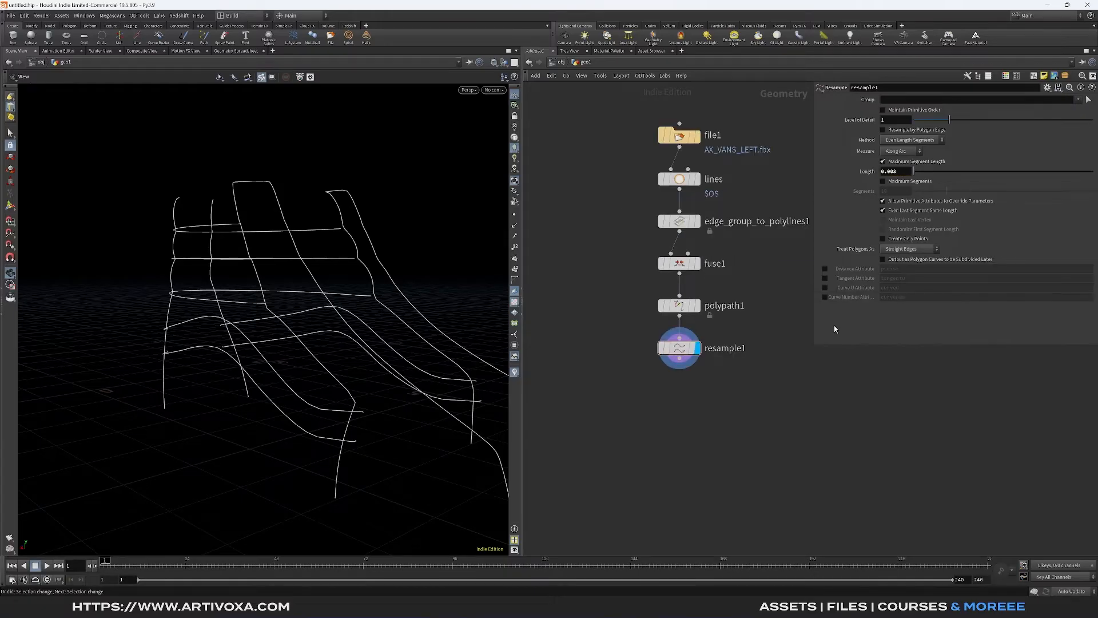
{"action": "left_click", "coordinate": [825, 287]}
- Compare the imported shoe mesh with the resampled curves by displaying the File node and returning to the Resample node
{"action": "key", "text": "Tab"}
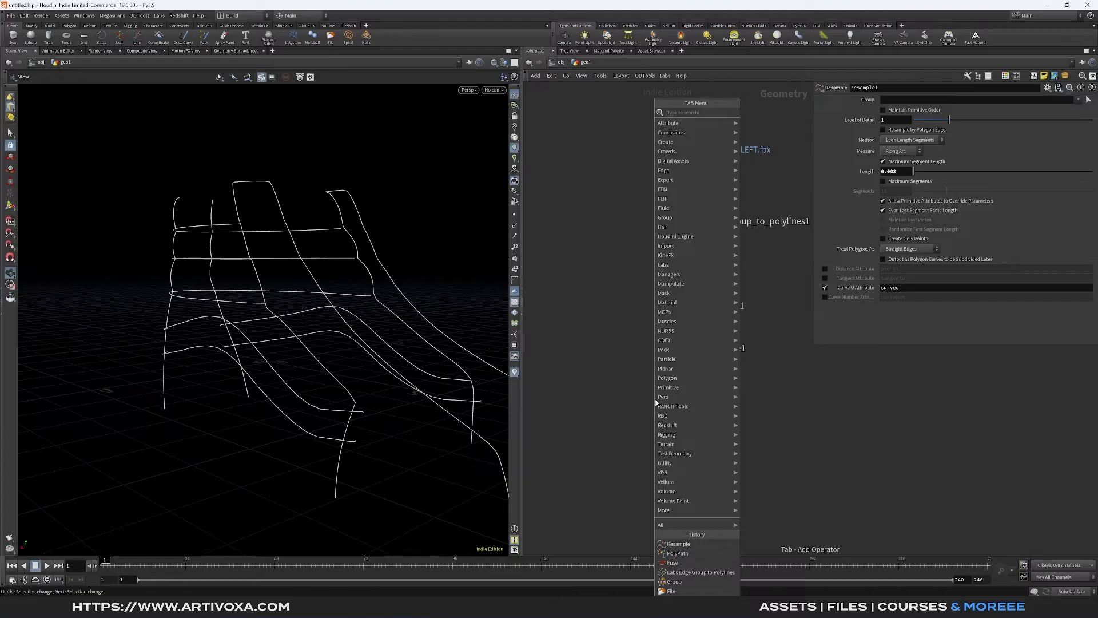
{"action": "key", "text": "Escape"}
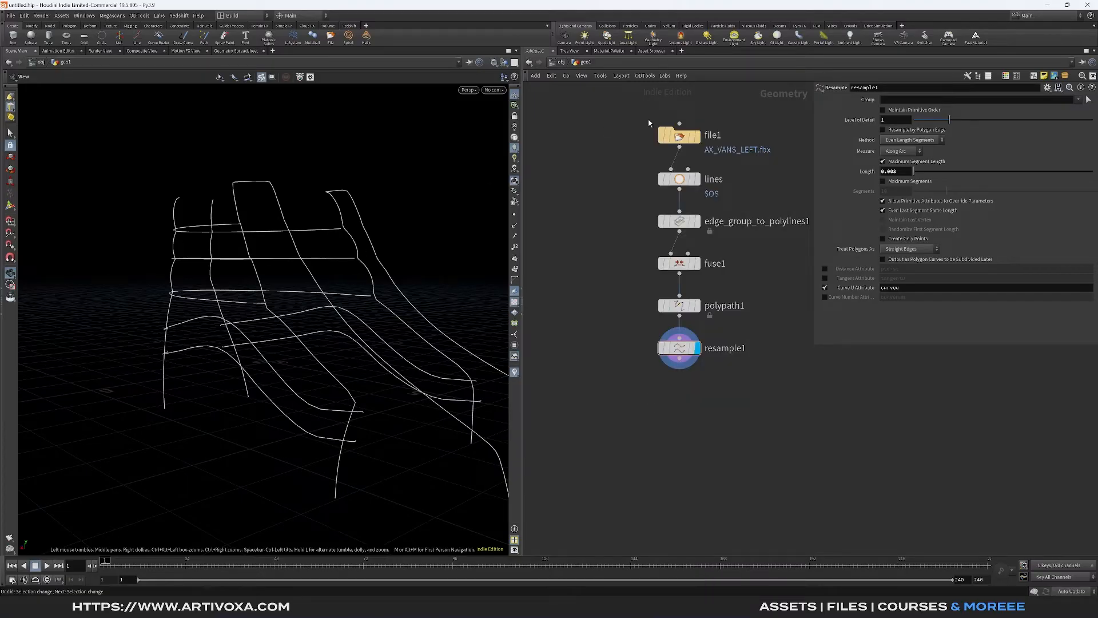
{"action": "left_click", "coordinate": [698, 137]}
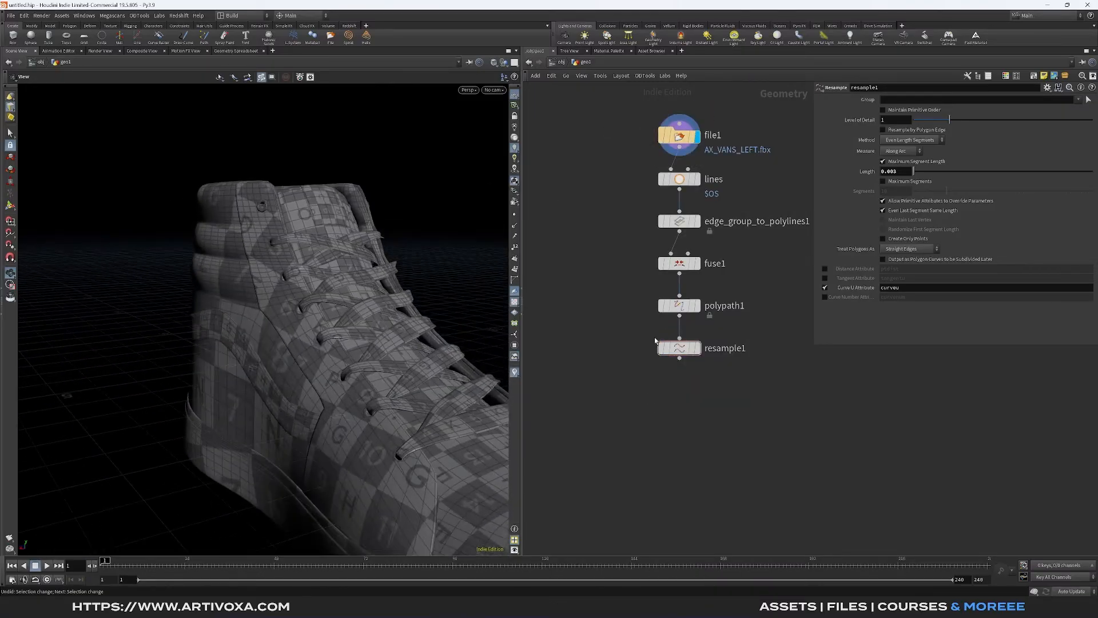
{"action": "left_click", "coordinate": [697, 348]}
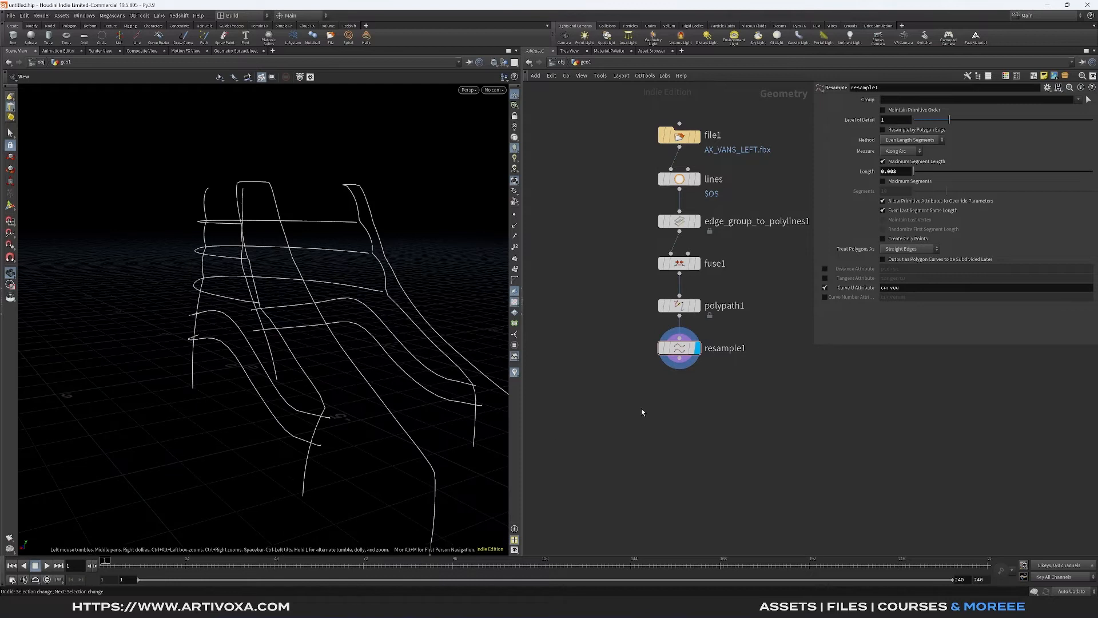
- Add an Attribute Transfer node, connect Resample to its first input and the File node to its second, and display it
{"action": "key", "text": "Tab"}
{"action": "type", "text": "att tr"}
{"action": "key", "text": "Return"}
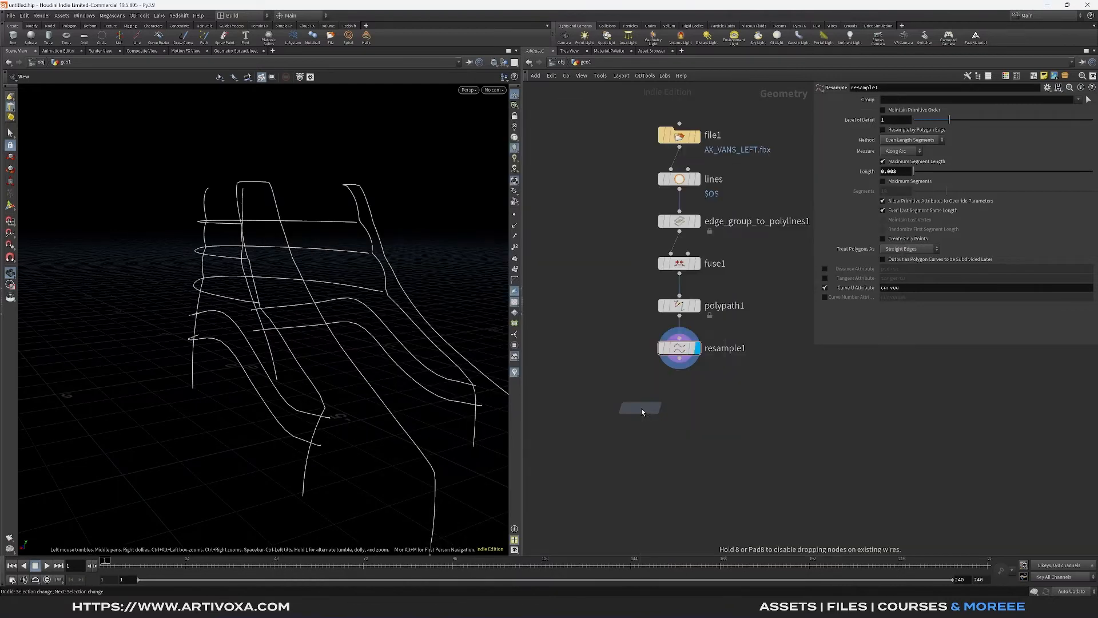
{"action": "left_click", "coordinate": [588, 400]}
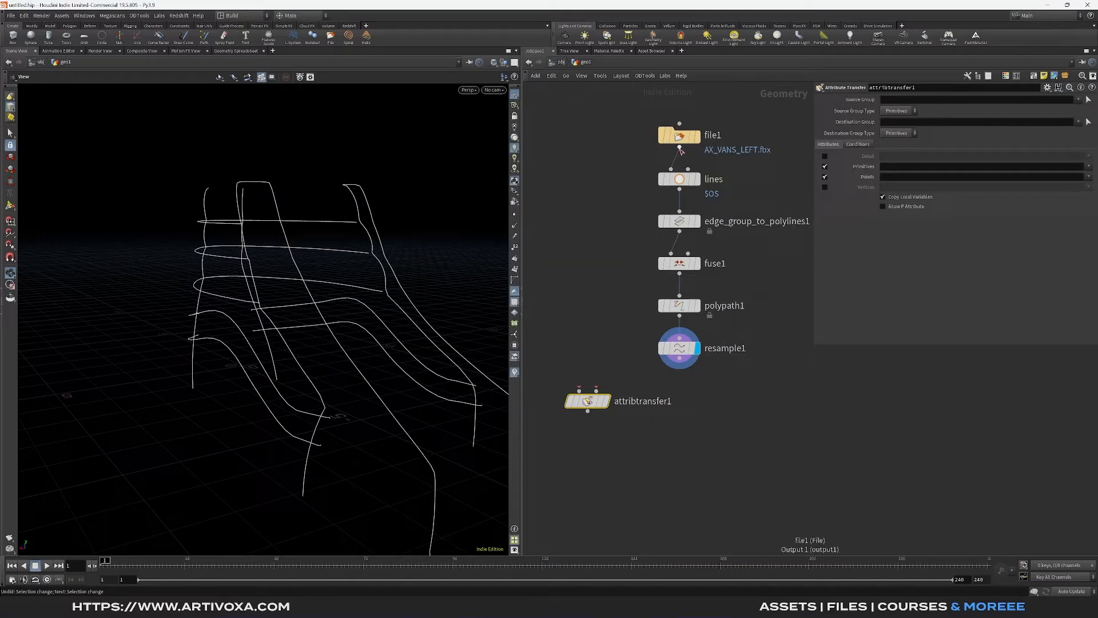
{"action": "left_click_drag", "start_coordinate": [680, 147], "coordinate": [580, 390]}
{"action": "key", "text": "shift+s"}
{"action": "left_click", "coordinate": [612, 377]}
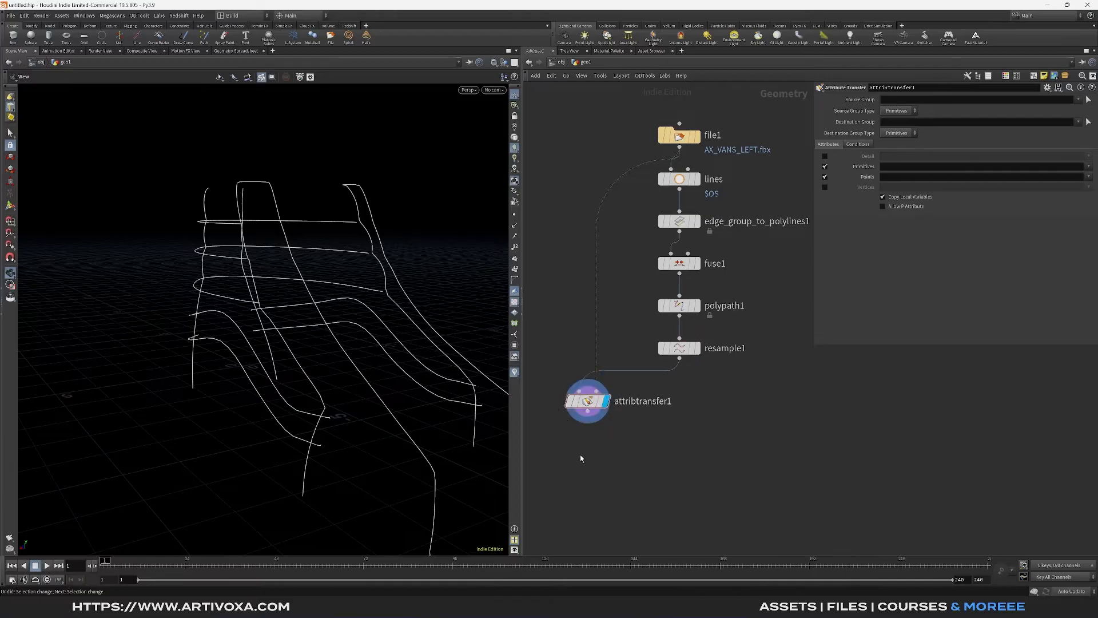
- Limit the Attribute Transfer to vertex attributes only, disabling points and primitives, and choose the normal attribute N
{"action": "left_click", "coordinate": [825, 177]}
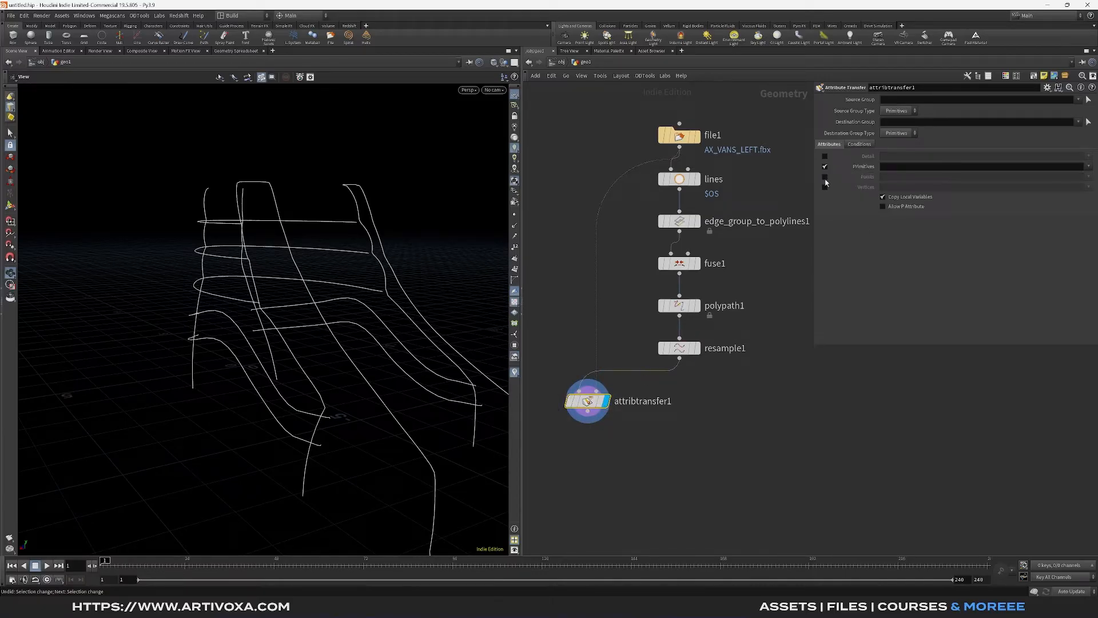
{"action": "left_click", "coordinate": [825, 166]}
{"action": "left_click", "coordinate": [824, 187]}
{"action": "left_click", "coordinate": [1089, 187]}
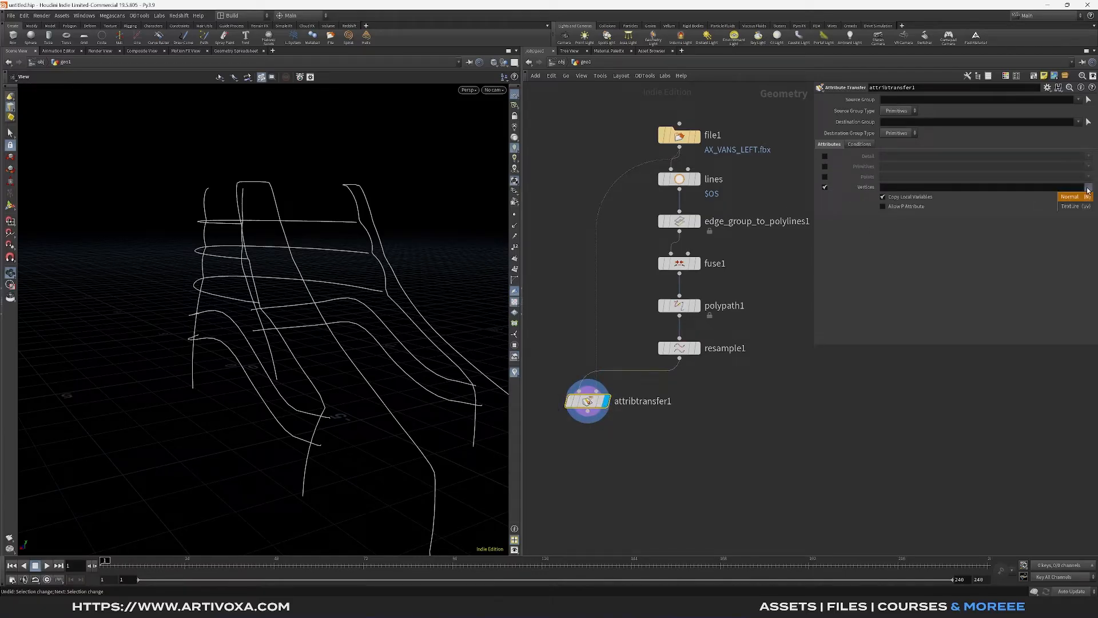
{"action": "left_click", "coordinate": [1074, 197]}
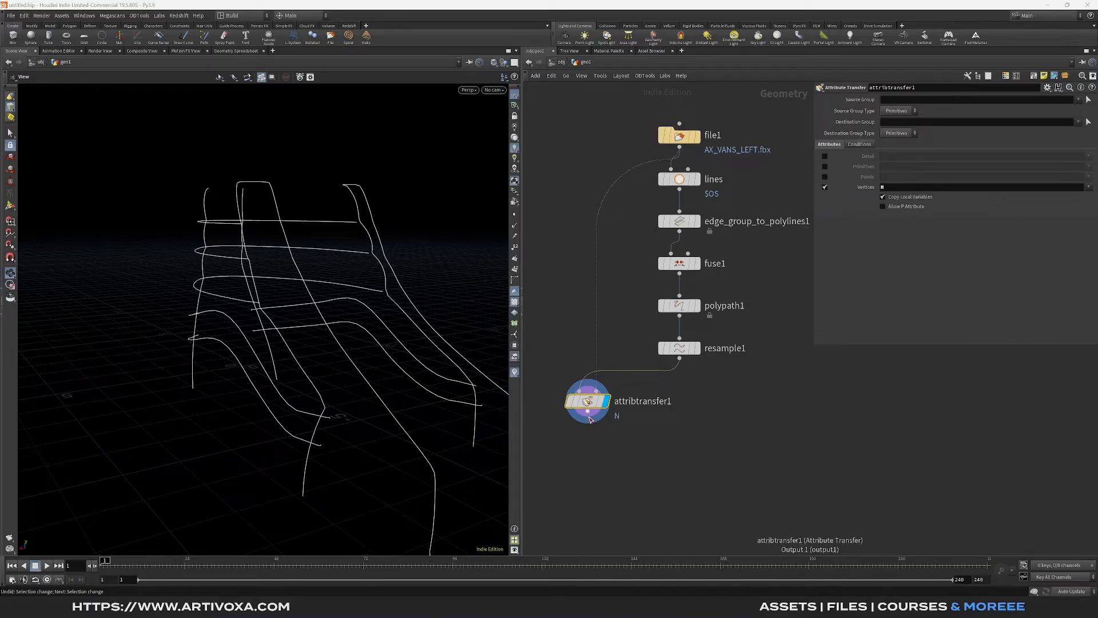
- Add an Attribute Promote node below the Attribute Transfer node, connected to its output, and display its result
{"action": "key", "text": "Tab"}
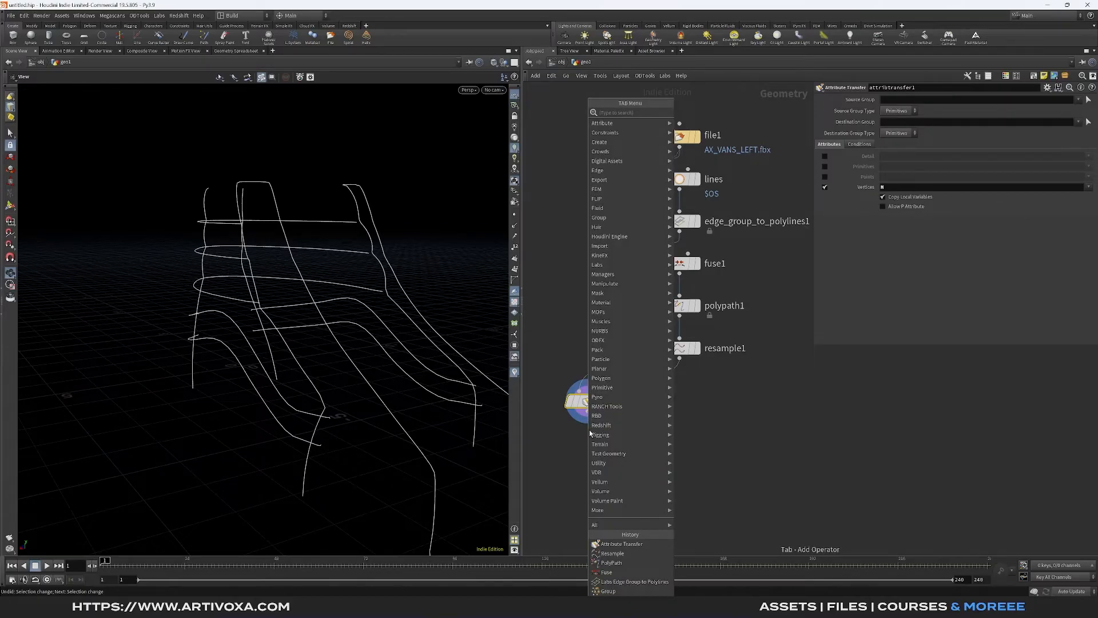
{"action": "type", "text": "attribpro"}
{"action": "key", "text": "BackSpace"}
{"action": "key", "text": "Return"}
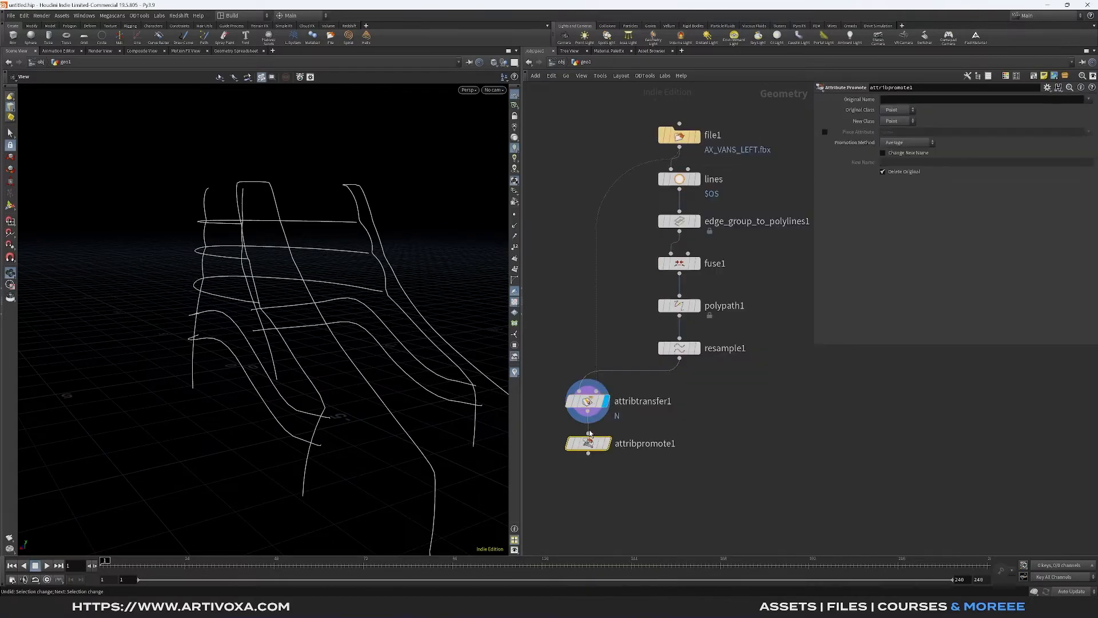
{"action": "left_click", "coordinate": [588, 448]}
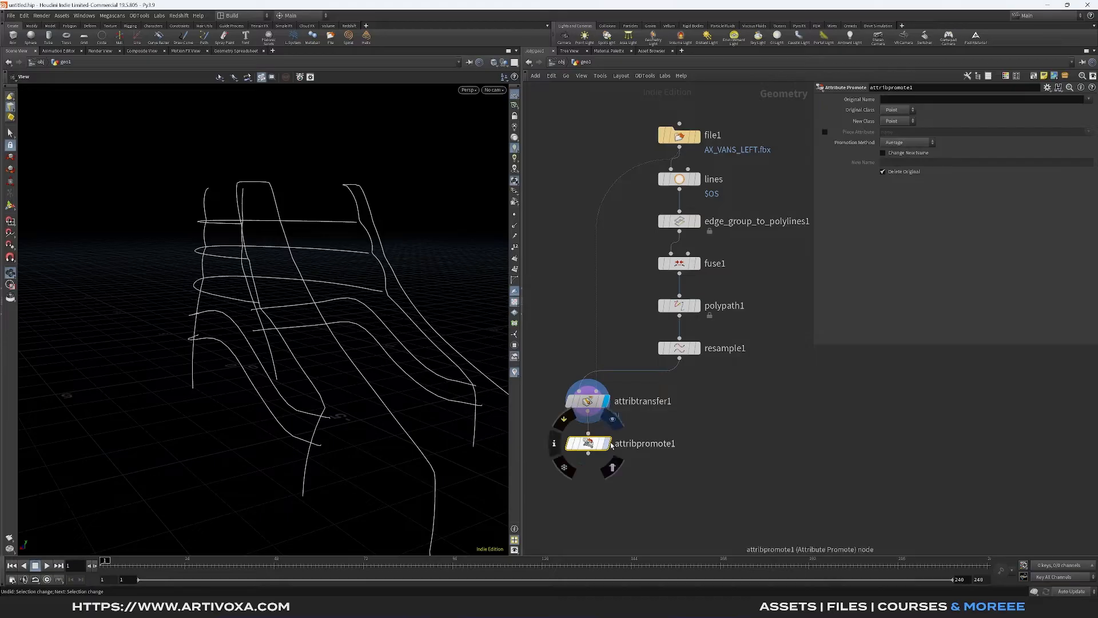
- Promote the N attribute from the Vertex class to the Point class
{"action": "left_click", "coordinate": [900, 110]}
{"action": "left_click", "coordinate": [896, 146]}
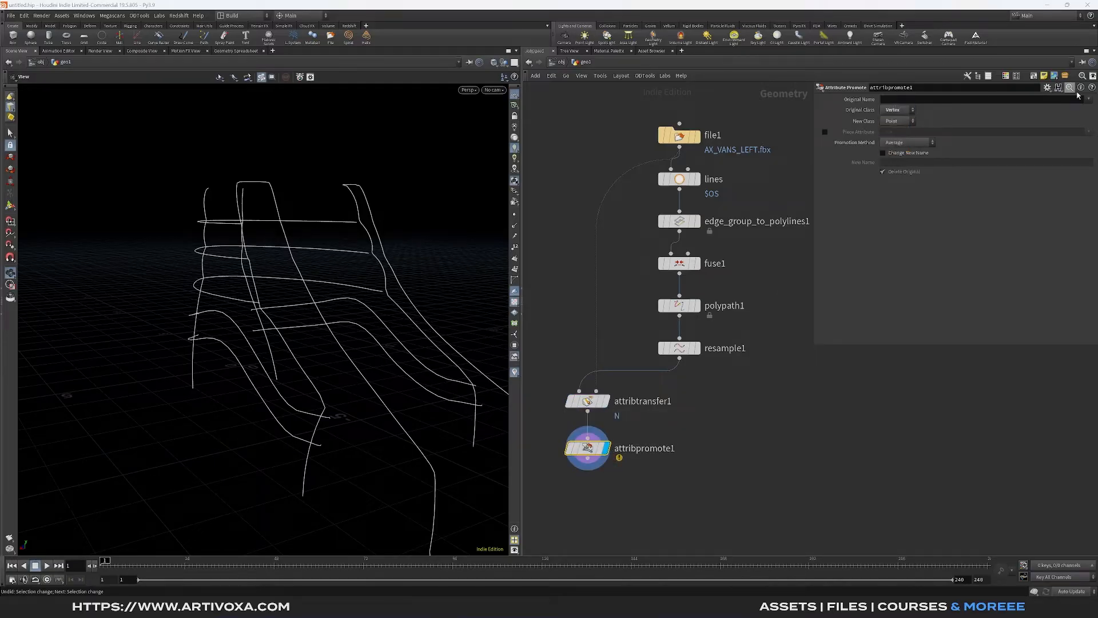
{"action": "left_click", "coordinate": [1091, 102]}
{"action": "left_click", "coordinate": [1073, 109]}
- Show the point normals in the viewport and examine their direction along the seam curves up close
{"action": "middle_click_drag", "start_coordinate": [604, 495], "coordinate": [644, 404]}
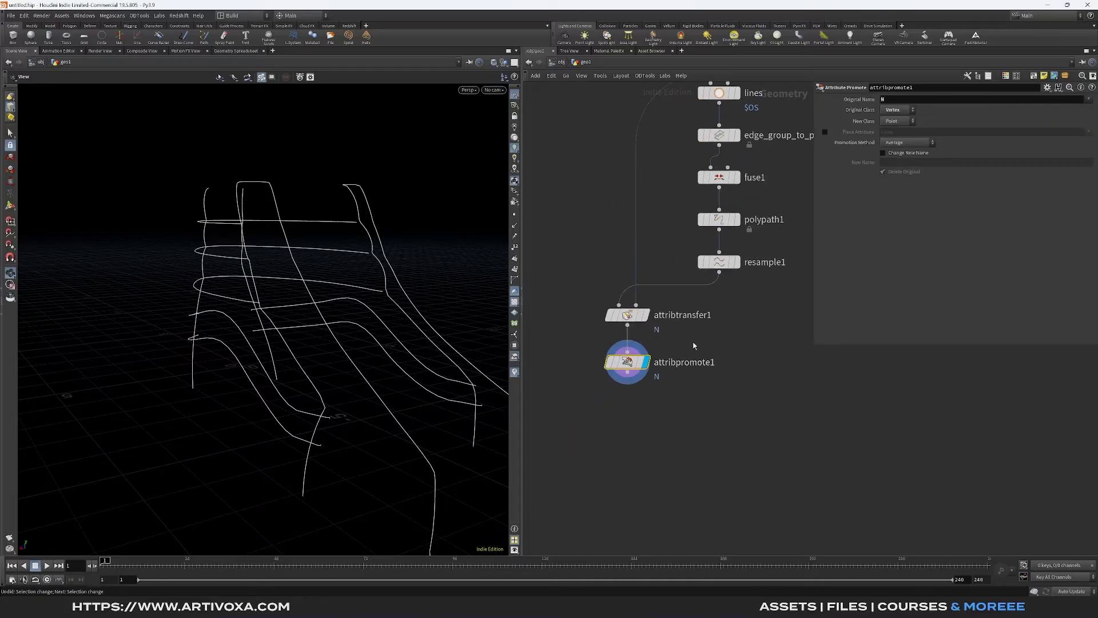
{"action": "left_click", "coordinate": [516, 228]}
{"action": "left_click_drag", "start_coordinate": [324, 342], "coordinate": [286, 346]}
{"action": "right_click_drag", "start_coordinate": [286, 346], "coordinate": [250, 353]}
{"action": "left_click_drag", "start_coordinate": [250, 353], "coordinate": [279, 195]}
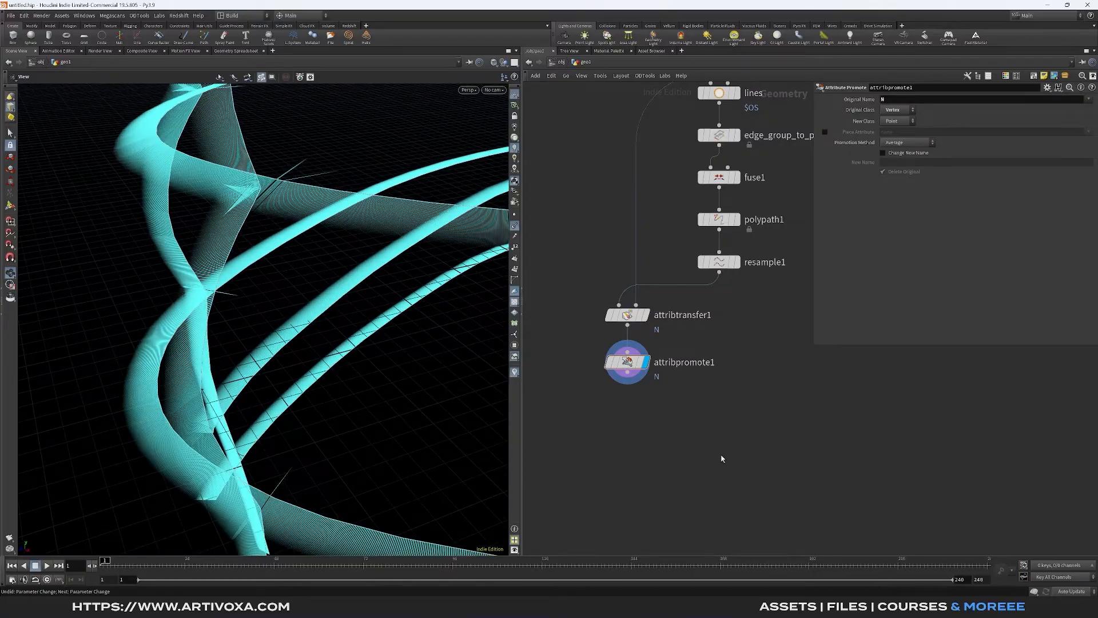
- Add an Attribute Blur node below the Attribute Promote node, display it, and set its attribute to N
{"action": "key", "text": "Tab"}
{"action": "type", "text": "att blu"}
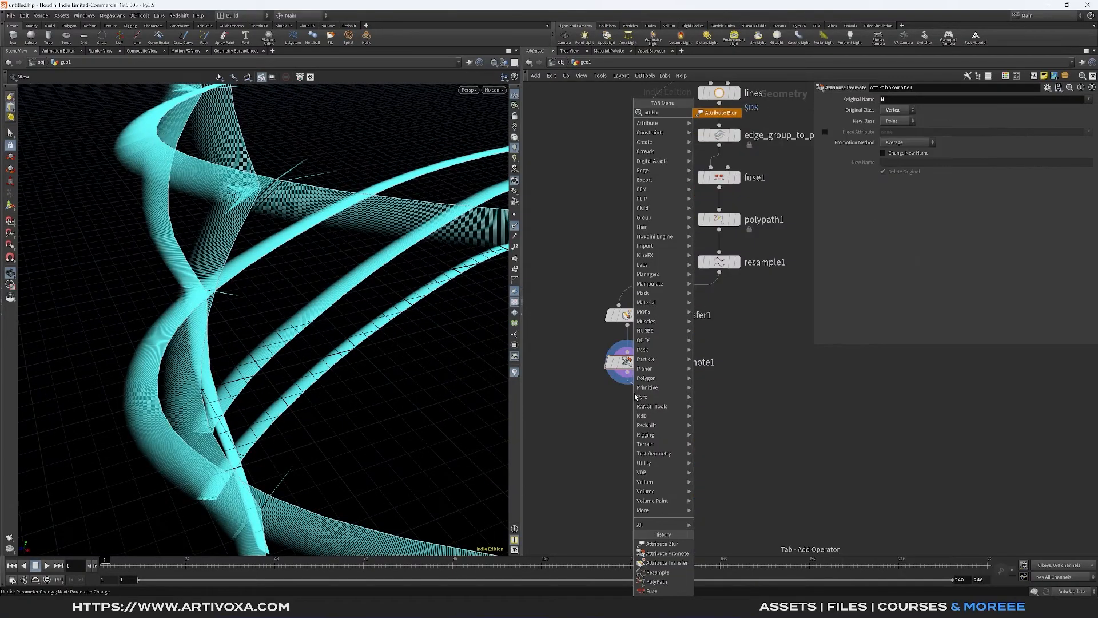
{"action": "key", "text": "Return"}
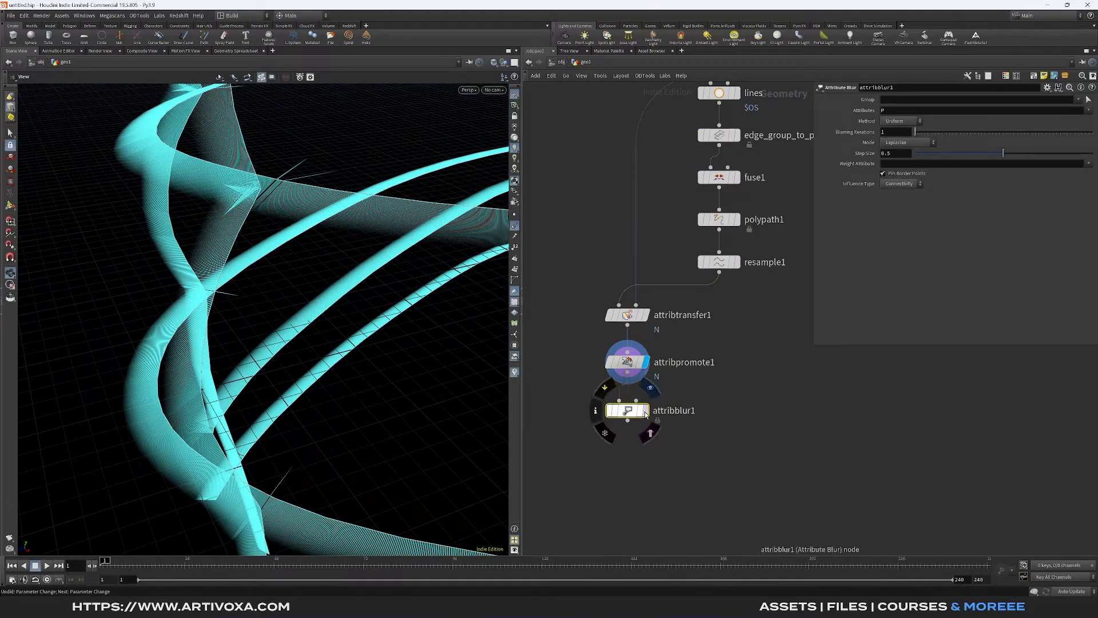
{"action": "left_click", "coordinate": [601, 433]}
{"action": "left_click", "coordinate": [903, 112]}
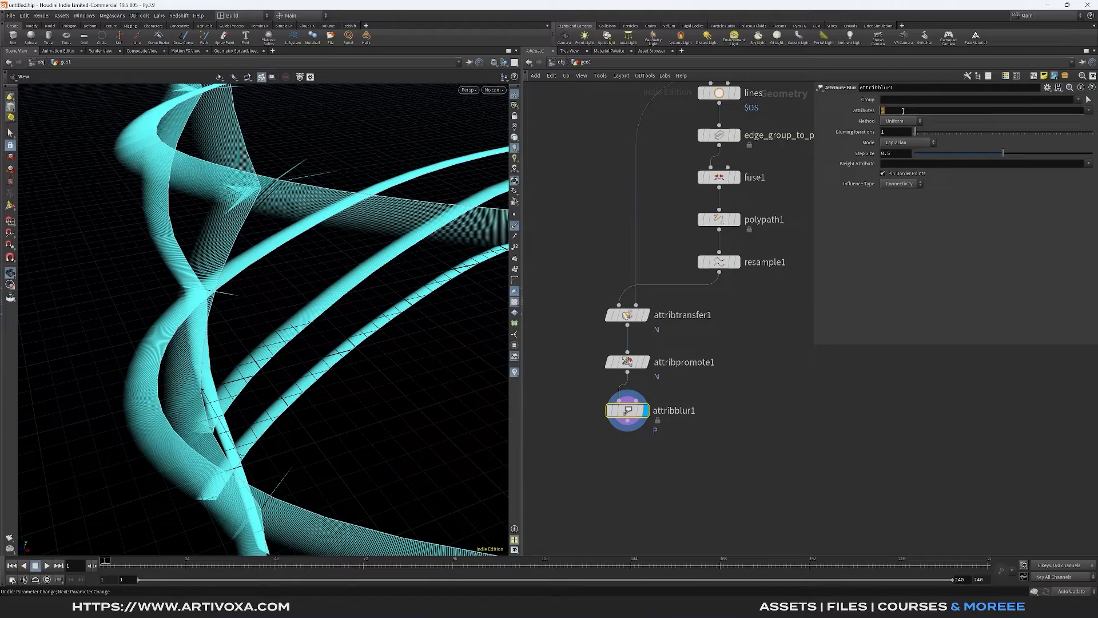
{"action": "key", "text": "Return"}
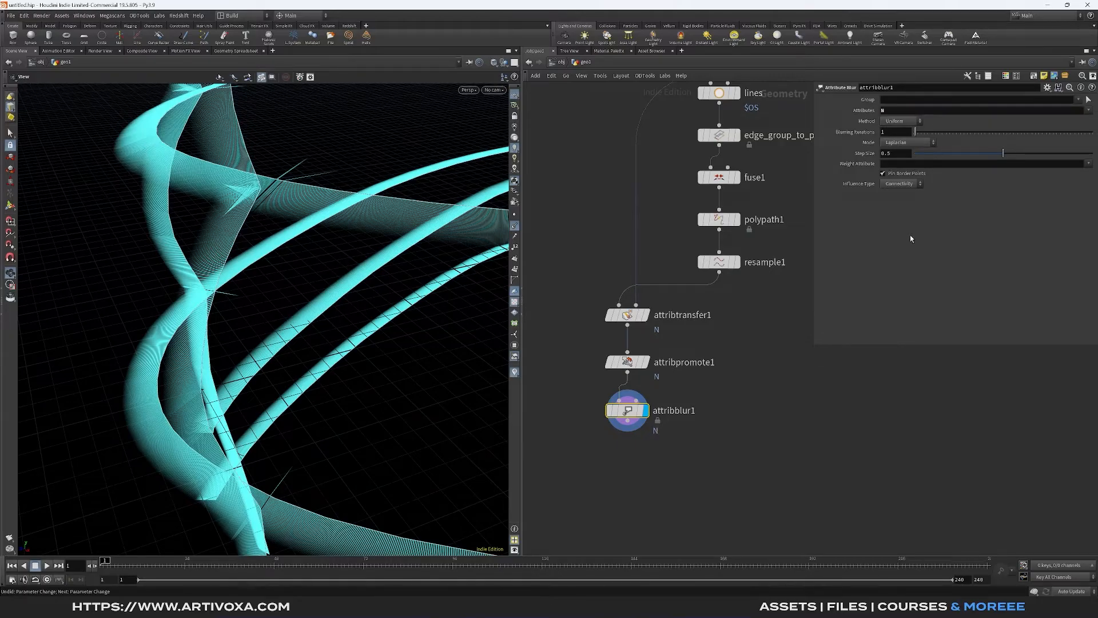
- Set the Attribute Blur's influence type to Proximity, turn off Pin Border Points, and set the blurring iterations to 300
{"action": "left_click", "coordinate": [896, 194]}
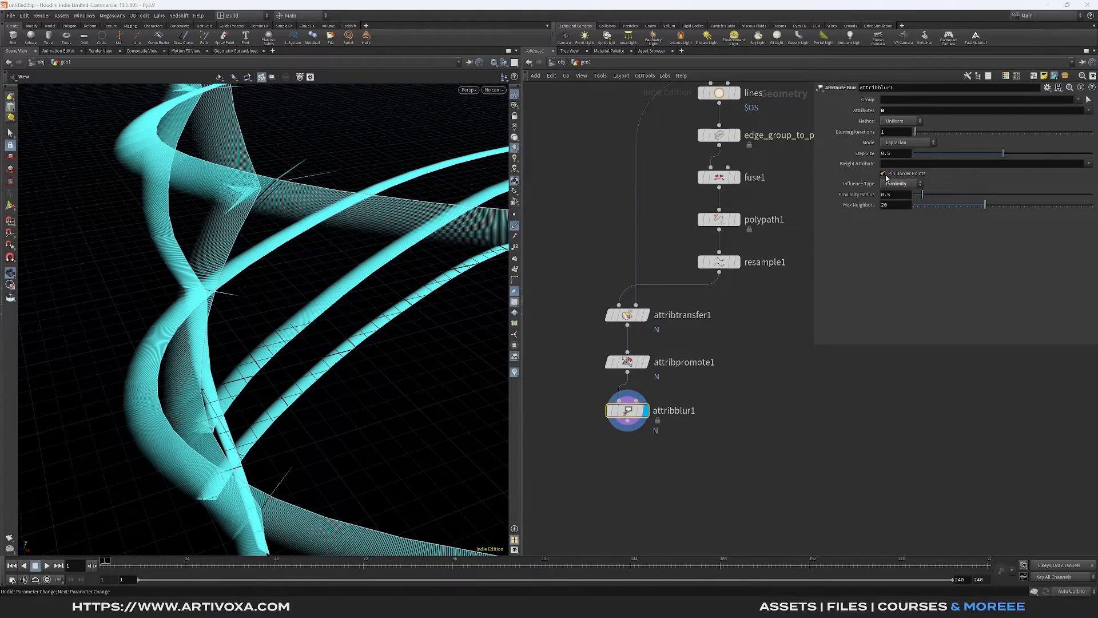
{"action": "left_click", "coordinate": [884, 173]}
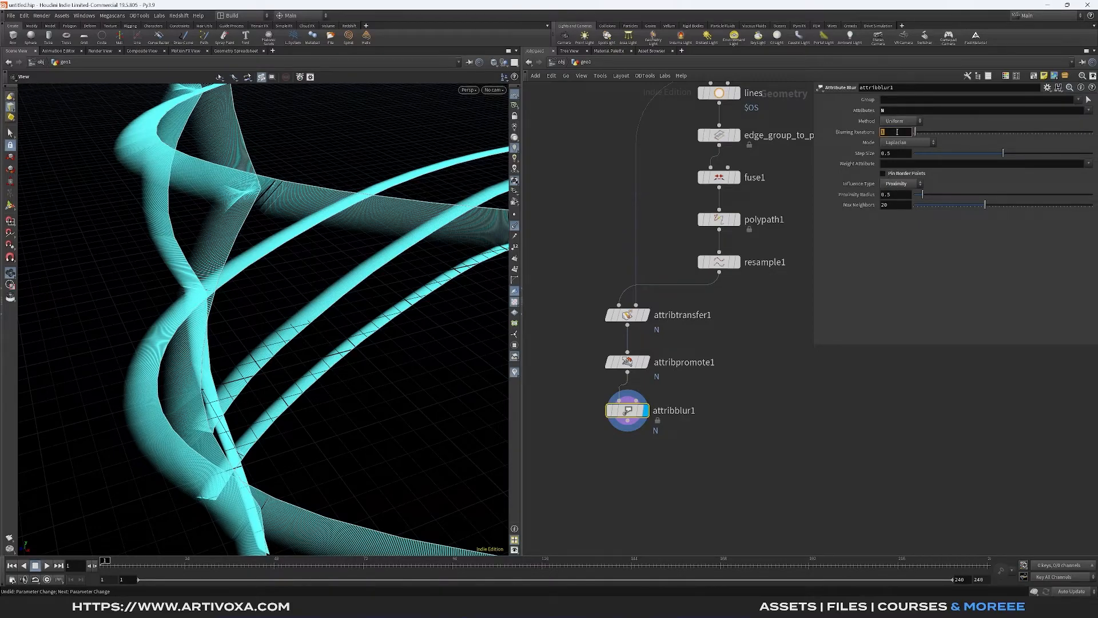
{"action": "type", "text": "300"}
{"action": "key", "text": "Return"}
{"action": "left_click_drag", "start_coordinate": [287, 220], "coordinate": [222, 285]}
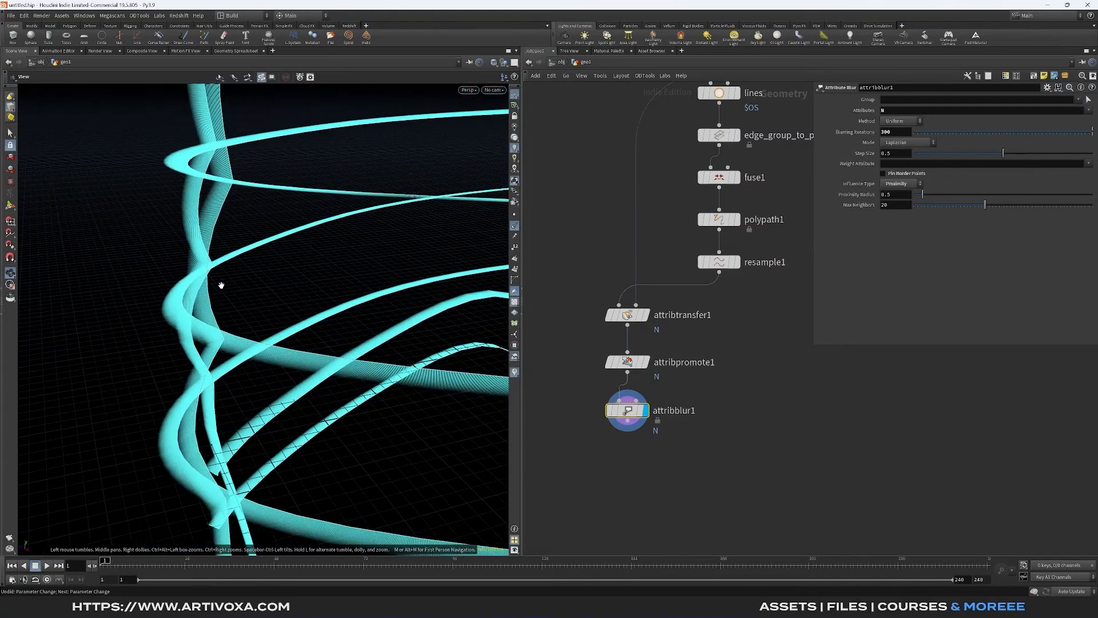
{"action": "left_click_drag", "start_coordinate": [227, 362], "coordinate": [246, 301]}
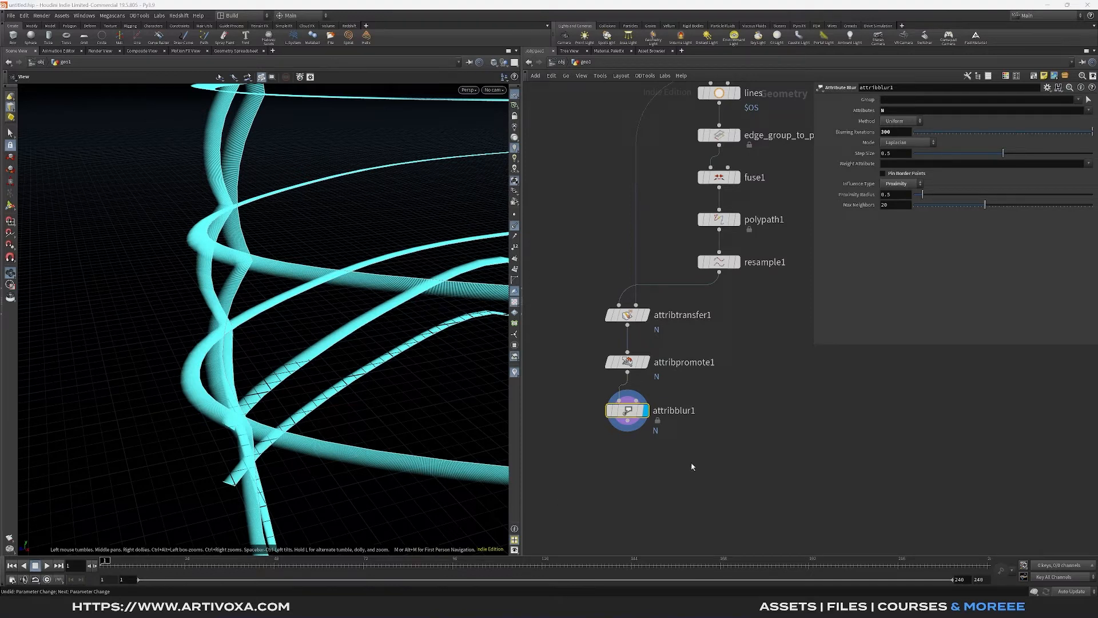
- Add a Group by Range node below the Attribute Blur node, hide the point normals, and display the new node
{"action": "middle_click_drag", "start_coordinate": [629, 432], "coordinate": [624, 375]}
{"action": "key", "text": "Tab"}
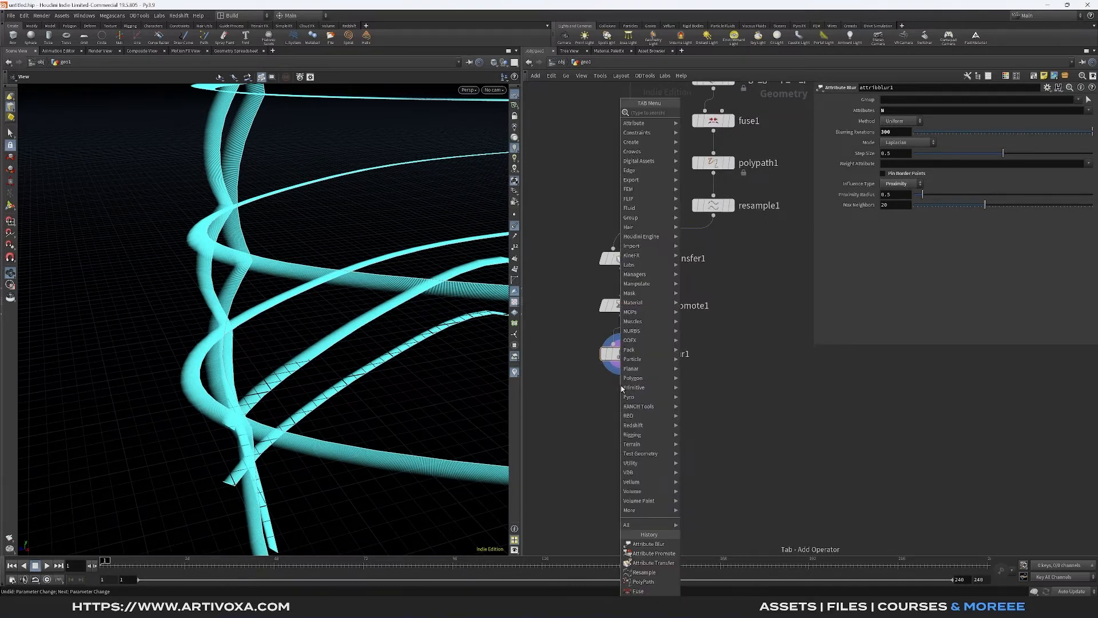
{"action": "type", "text": "group b"}
{"action": "key", "text": "Down"}
{"action": "key", "text": "Return"}
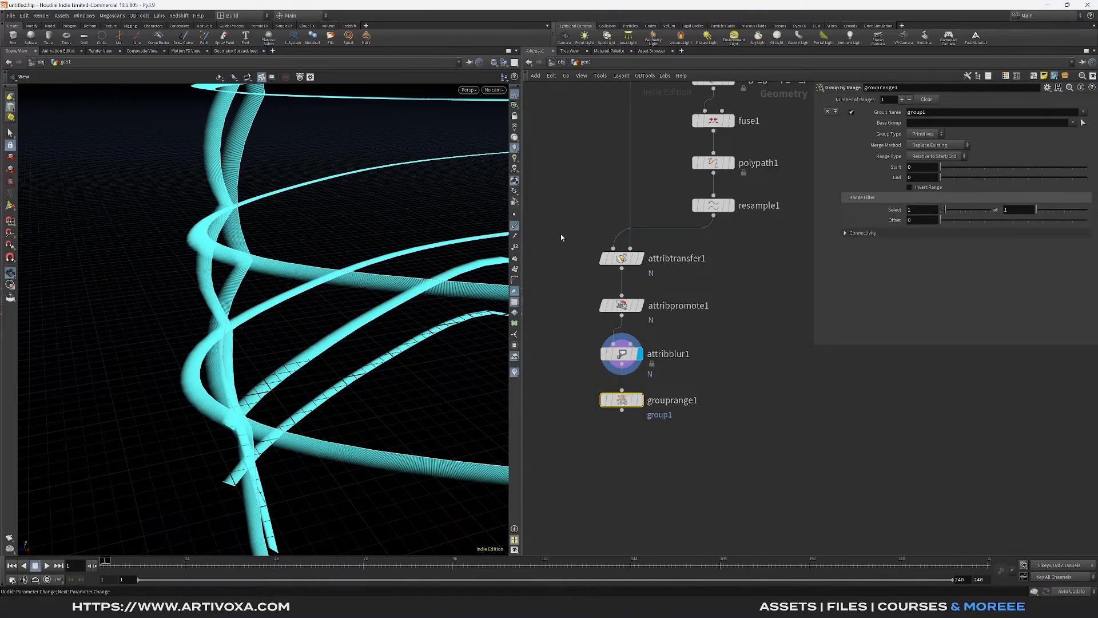
{"action": "left_click", "coordinate": [515, 227]}
{"action": "left_click_drag", "start_coordinate": [444, 260], "coordinate": [240, 284]}
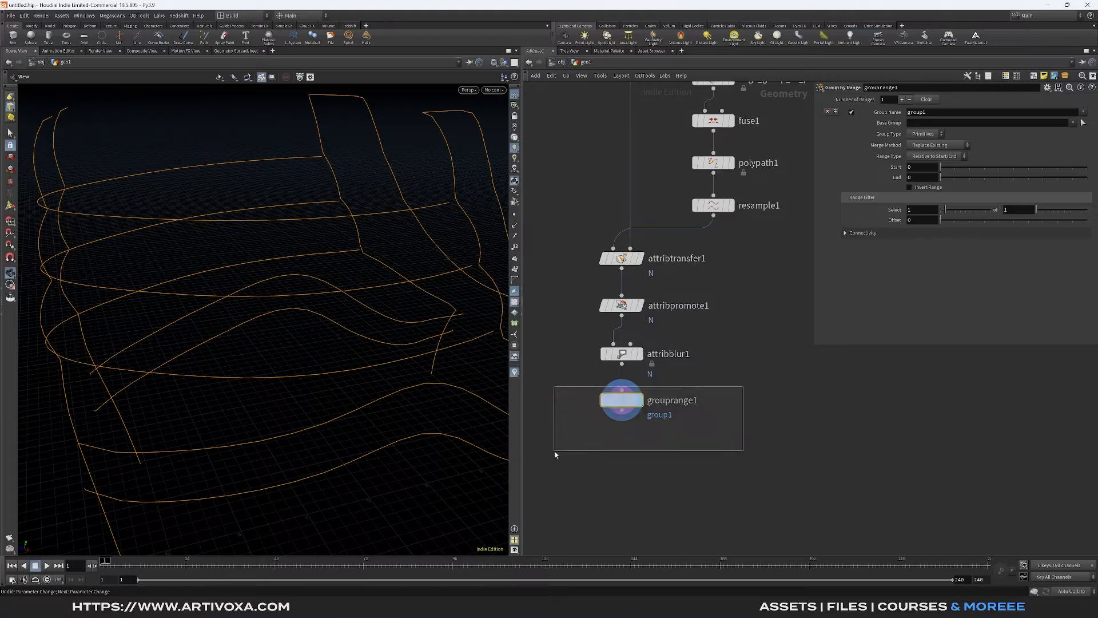
- Name the range group grouppoints and set its group type to Points
{"action": "left_click", "coordinate": [958, 114]}
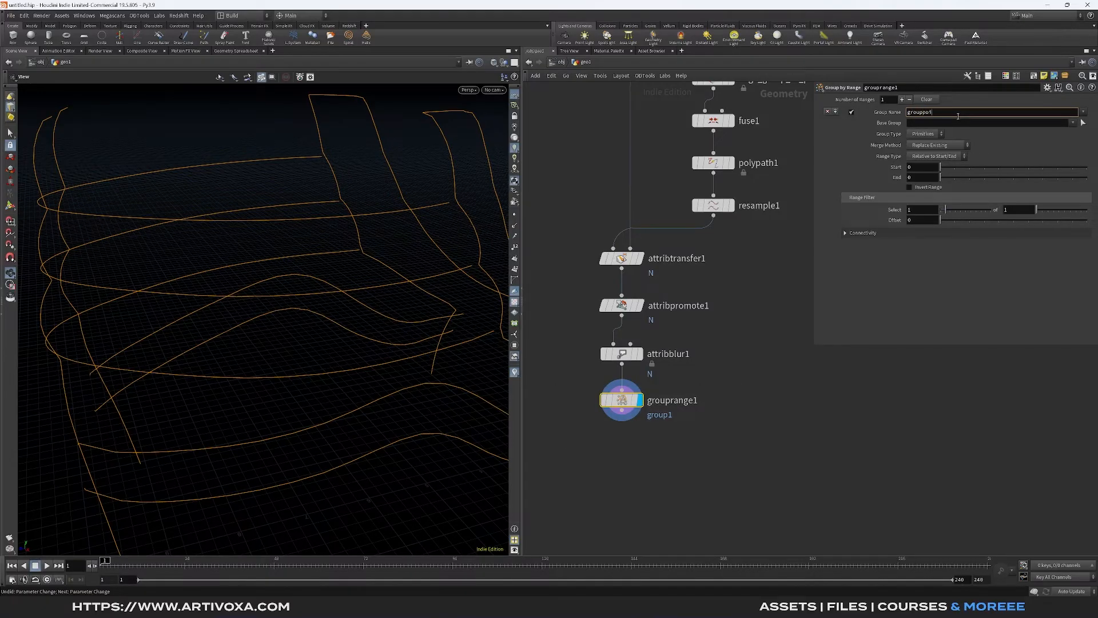
{"action": "key", "text": "Return"}
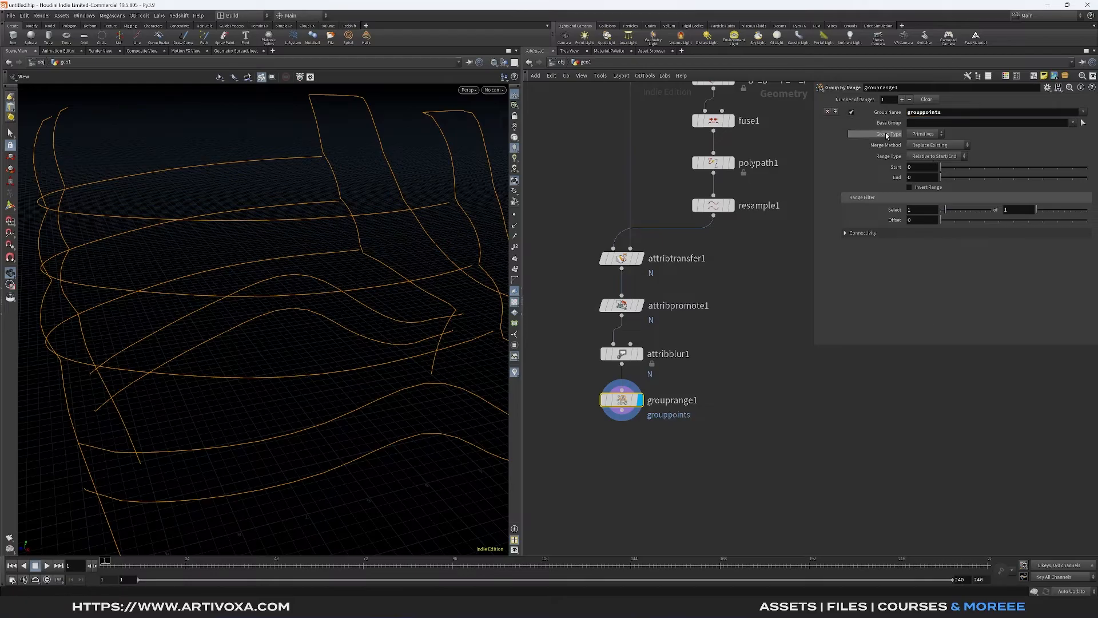
{"action": "left_click", "coordinate": [941, 135]}
{"action": "left_click", "coordinate": [928, 147]}
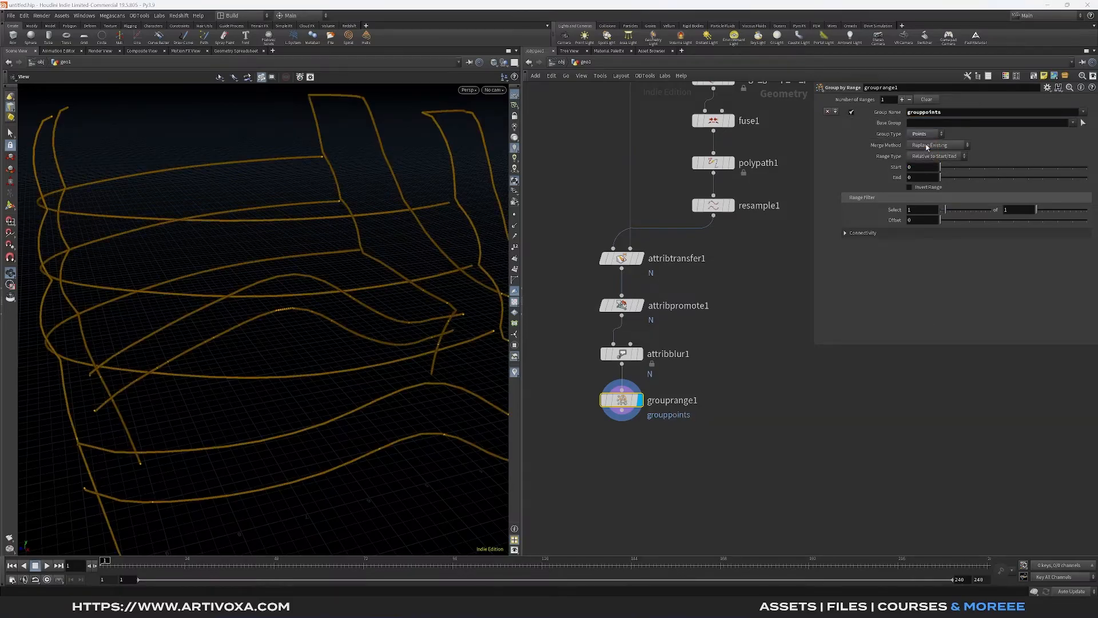
- Set the Group by Range filter to select 3 of 40 points along the seam curves
{"action": "left_click", "coordinate": [923, 211]}
{"action": "key", "text": "Return"}
{"action": "left_click", "coordinate": [1012, 213]}
{"action": "type", "text": "40"}
{"action": "key", "text": "Return"}
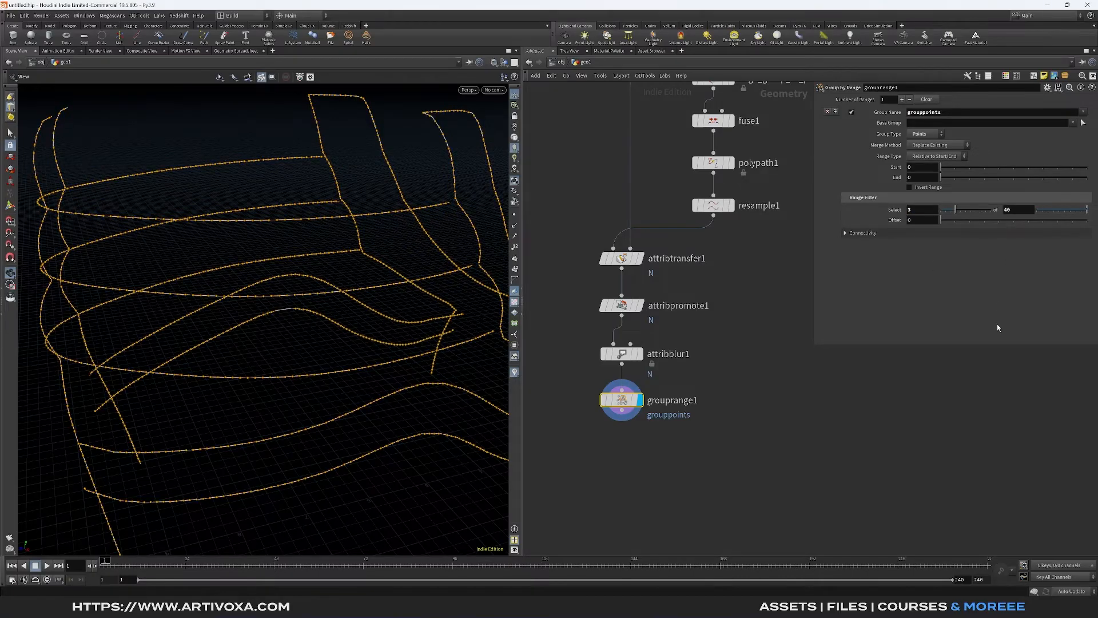
{"action": "middle_click_drag", "start_coordinate": [231, 319], "coordinate": [286, 310]}
{"action": "scroll", "coordinate": [234, 309], "scroll_direction": "up", "scroll_amount": 2}
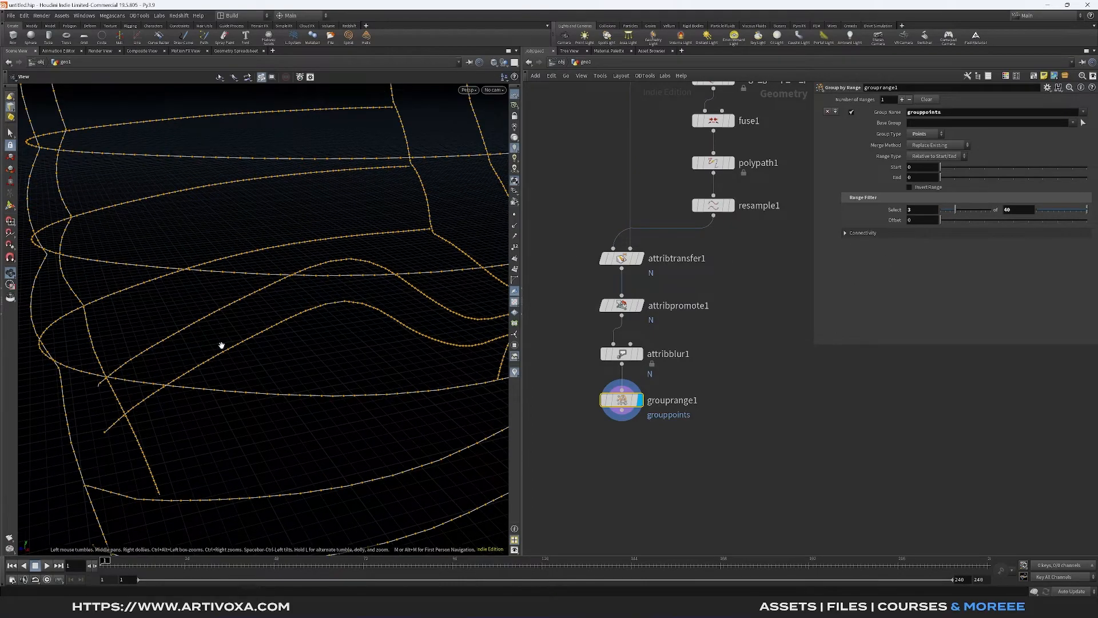
{"action": "left_click_drag", "start_coordinate": [220, 346], "coordinate": [240, 359]}
{"action": "left_click_drag", "start_coordinate": [403, 298], "coordinate": [333, 336]}
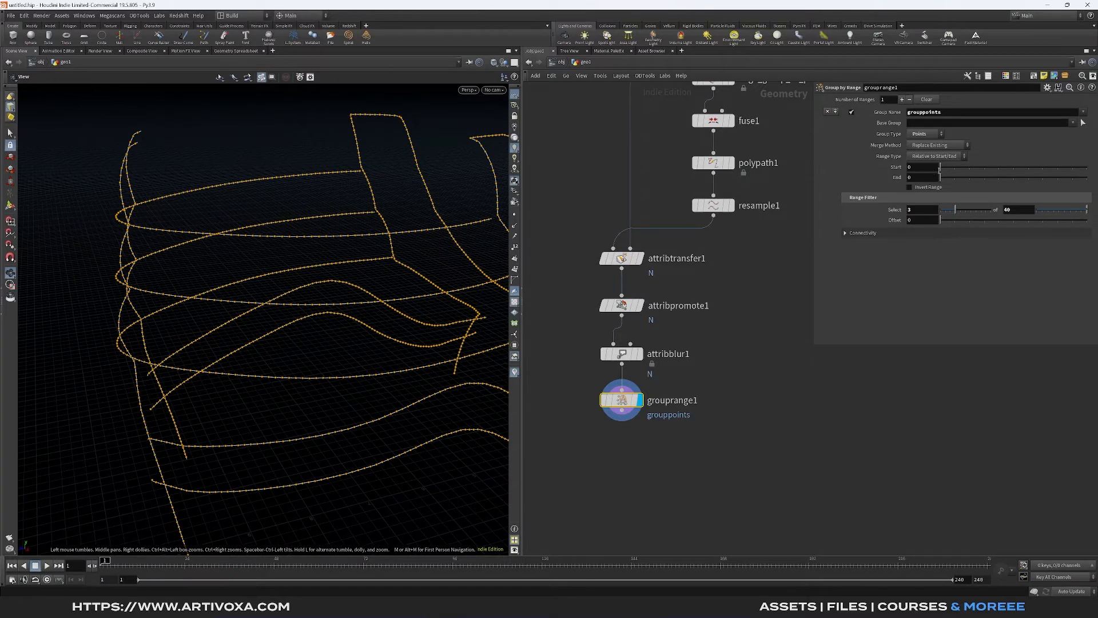
- Add a Group Promote node connected below the Group by Range node and display its result
{"action": "middle_click_drag", "start_coordinate": [702, 458], "coordinate": [644, 405]}
{"action": "left_click", "coordinate": [600, 365]}
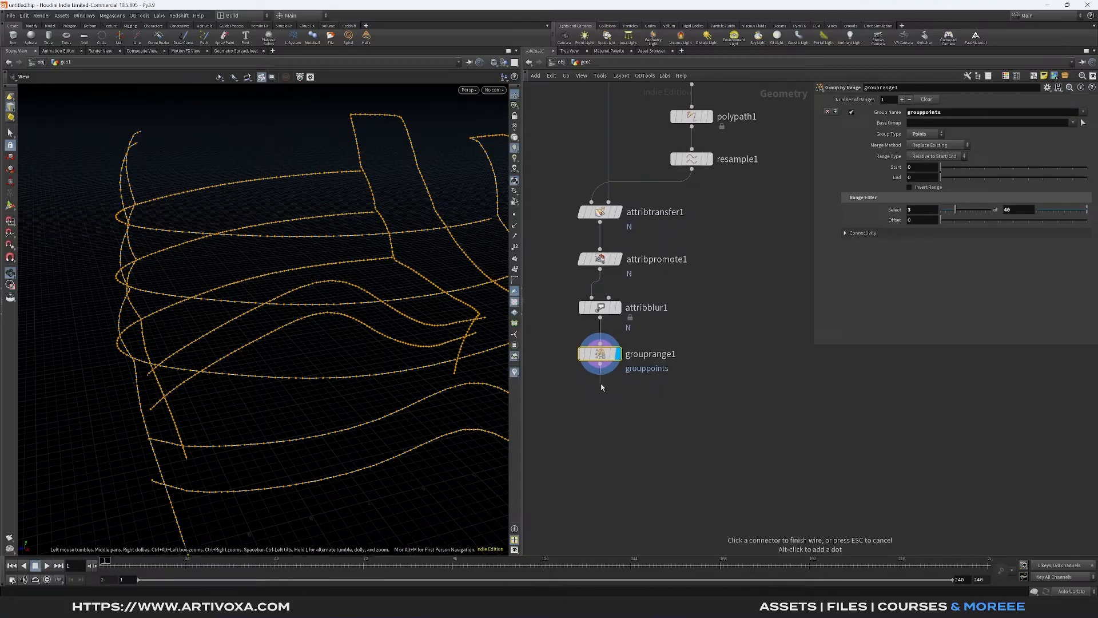
{"action": "left_click", "coordinate": [601, 387]}
{"action": "type", "text": "group p"}
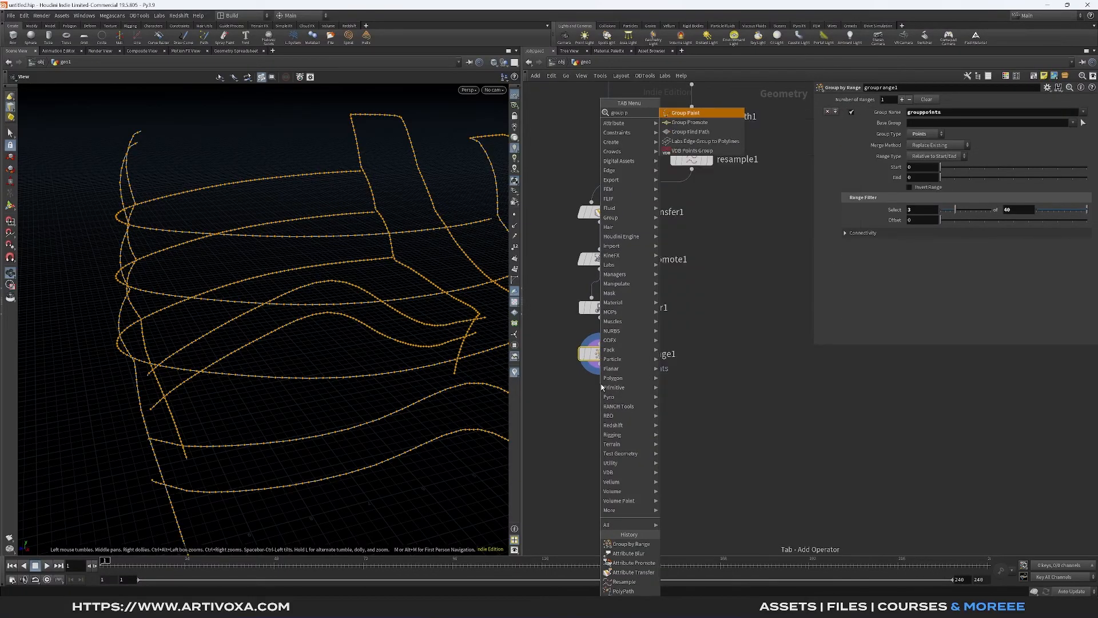
{"action": "key", "text": "Down"}
{"action": "key", "text": "Return"}
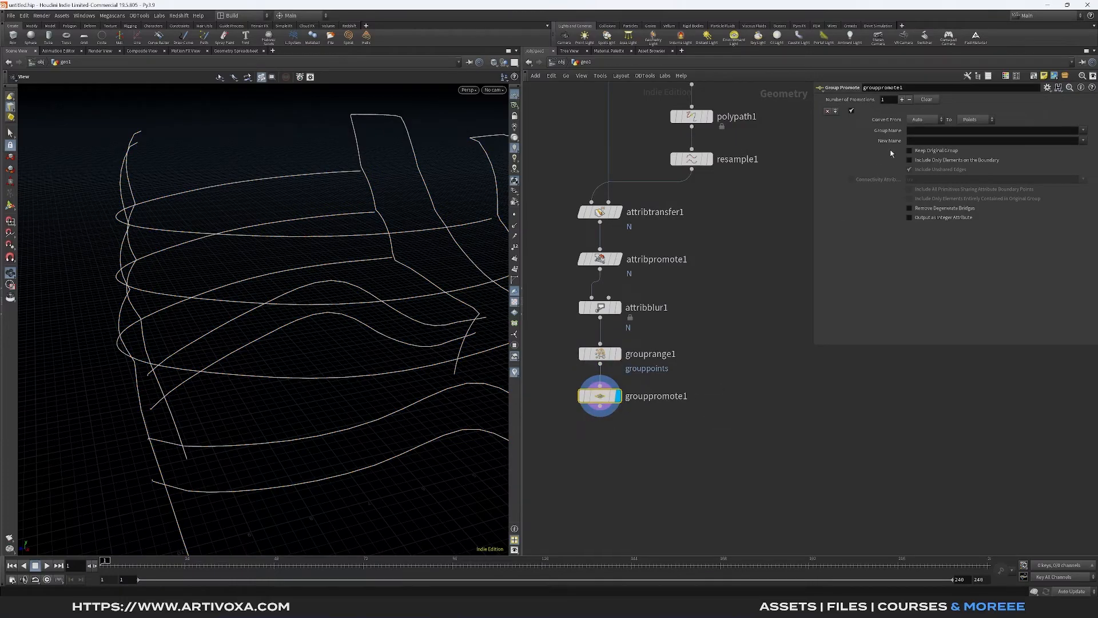
- Convert the grouppoints group from Points to Edges, using grouppoints as the new name too
{"action": "left_click", "coordinate": [926, 120]}
{"action": "left_click", "coordinate": [918, 148]}
{"action": "left_click", "coordinate": [972, 120]}
{"action": "left_click", "coordinate": [970, 153]}
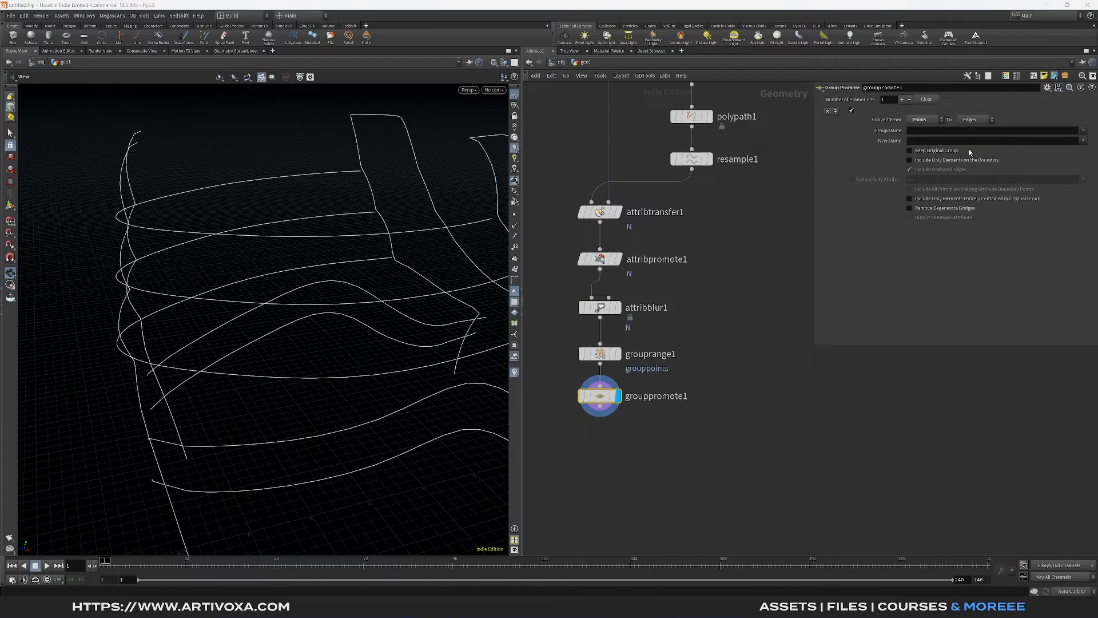
{"action": "left_click", "coordinate": [1086, 131]}
{"action": "left_click", "coordinate": [1077, 146]}
{"action": "left_click", "coordinate": [1083, 140]}
{"action": "left_click", "coordinate": [1024, 151]}
- Add a Dissolve node below the Group Promote node, display it, and set its group to grouppoints
{"action": "middle_click_drag", "start_coordinate": [640, 445], "coordinate": [678, 400]}
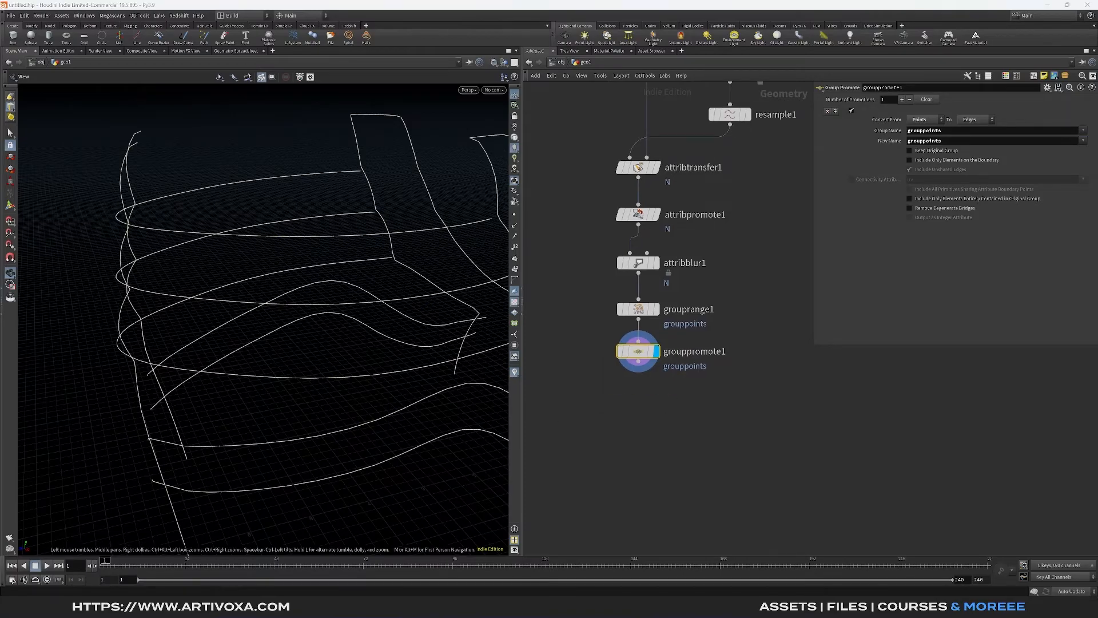
{"action": "key", "text": "Tab"}
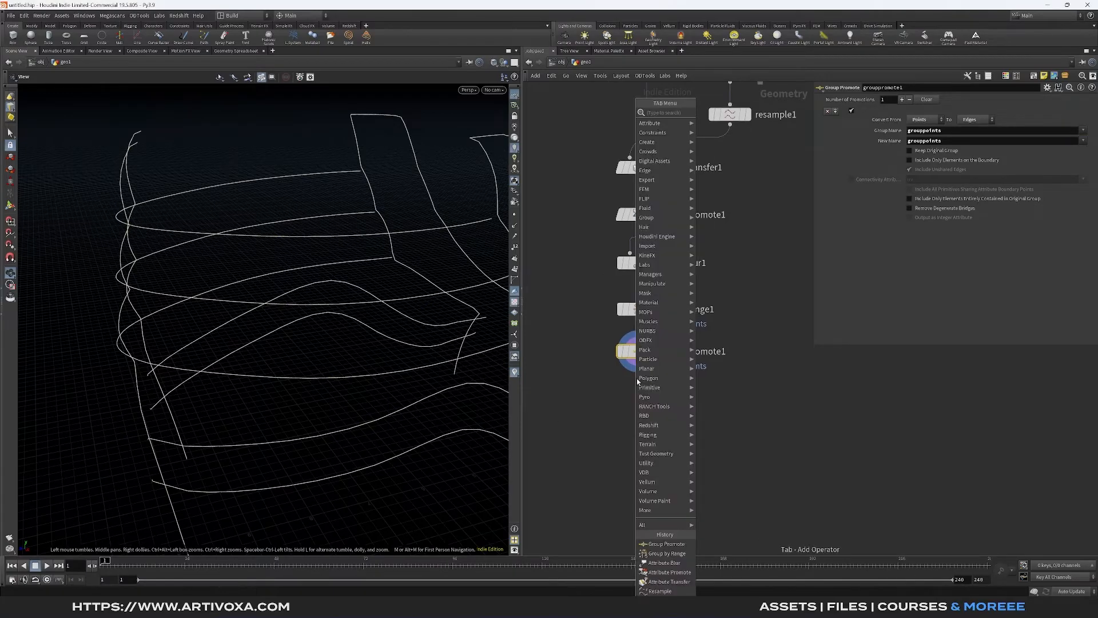
{"action": "type", "text": "dis"}
{"action": "key", "text": "BackSpace"}
{"action": "key", "text": "Return"}
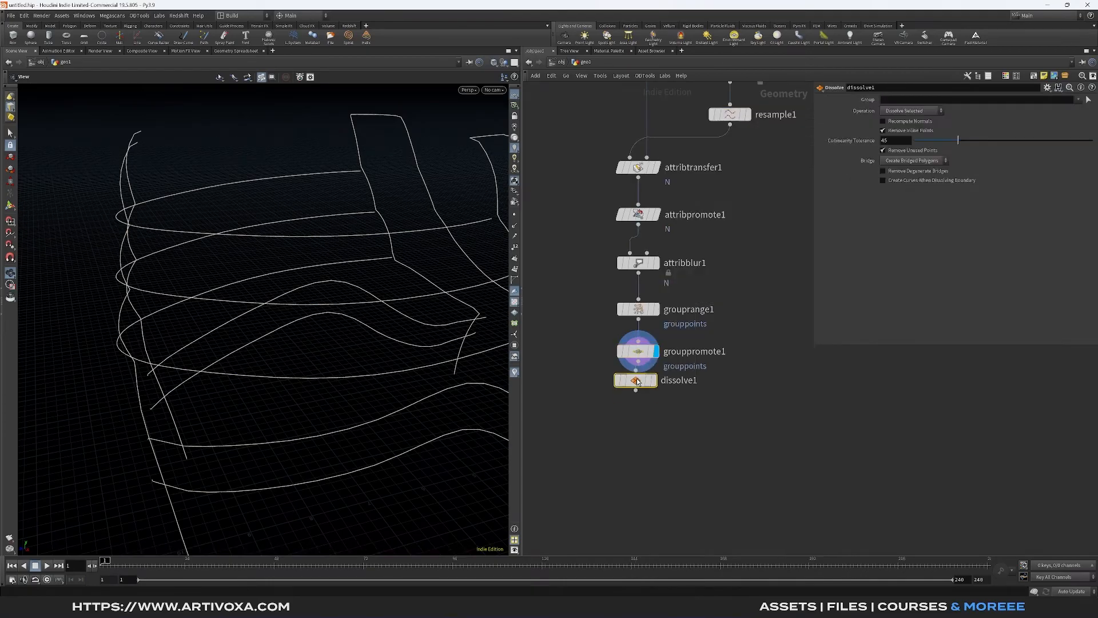
{"action": "left_click", "coordinate": [638, 395]}
{"action": "left_click", "coordinate": [628, 405]}
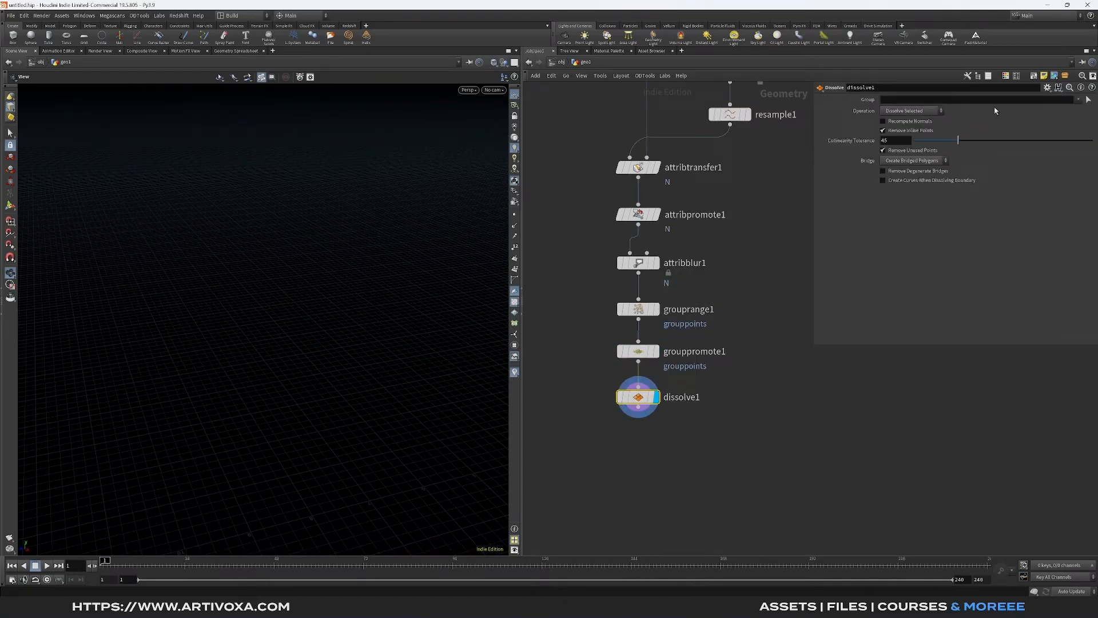
{"action": "left_click", "coordinate": [1077, 98]}
{"action": "left_click", "coordinate": [1042, 121]}
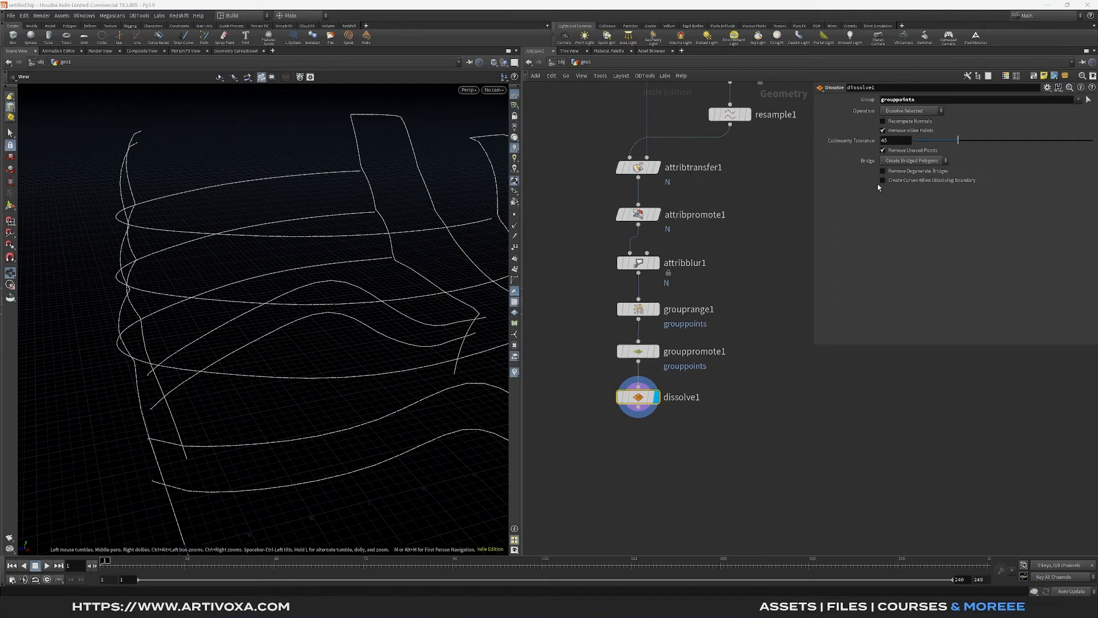
- Show the points in the viewport and examine the dissolved gaps along the seam curves up close
{"action": "middle_click_drag", "start_coordinate": [622, 493], "coordinate": [622, 449]}
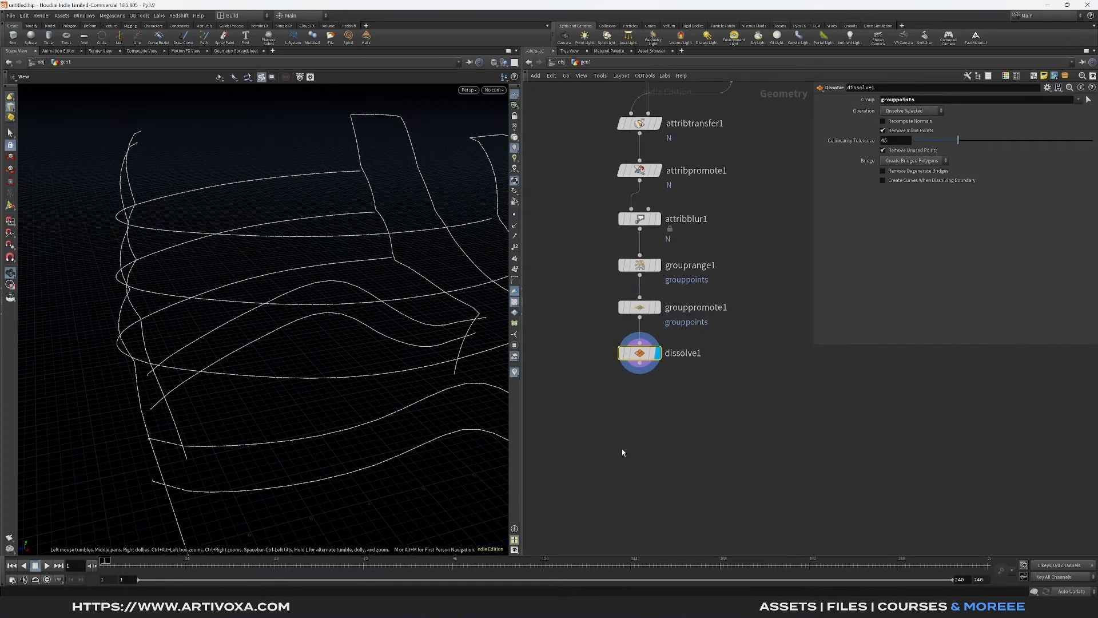
{"action": "scroll", "coordinate": [612, 395], "scroll_direction": "down", "scroll_amount": 3}
{"action": "left_click_drag", "start_coordinate": [286, 320], "coordinate": [324, 316]}
{"action": "scroll", "coordinate": [239, 324], "scroll_direction": "up", "scroll_amount": 5}
{"action": "scroll", "coordinate": [239, 324], "scroll_direction": "up", "scroll_amount": 1}
{"action": "scroll", "coordinate": [320, 314], "scroll_direction": "up", "scroll_amount": 1}
{"action": "scroll", "coordinate": [303, 290], "scroll_direction": "up", "scroll_amount": 2}
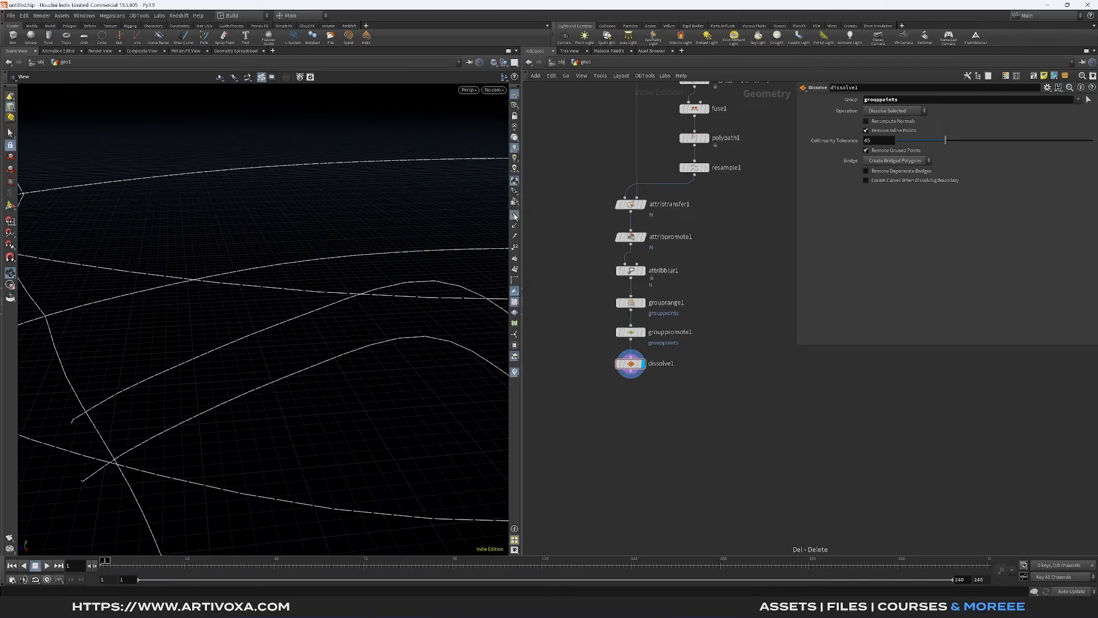
{"action": "left_click", "coordinate": [515, 216]}
{"action": "scroll", "coordinate": [304, 285], "scroll_direction": "up", "scroll_amount": 4}
{"action": "scroll", "coordinate": [256, 334], "scroll_direction": "down", "scroll_amount": 3}
{"action": "scroll", "coordinate": [256, 366], "scroll_direction": "up", "scroll_amount": 3}
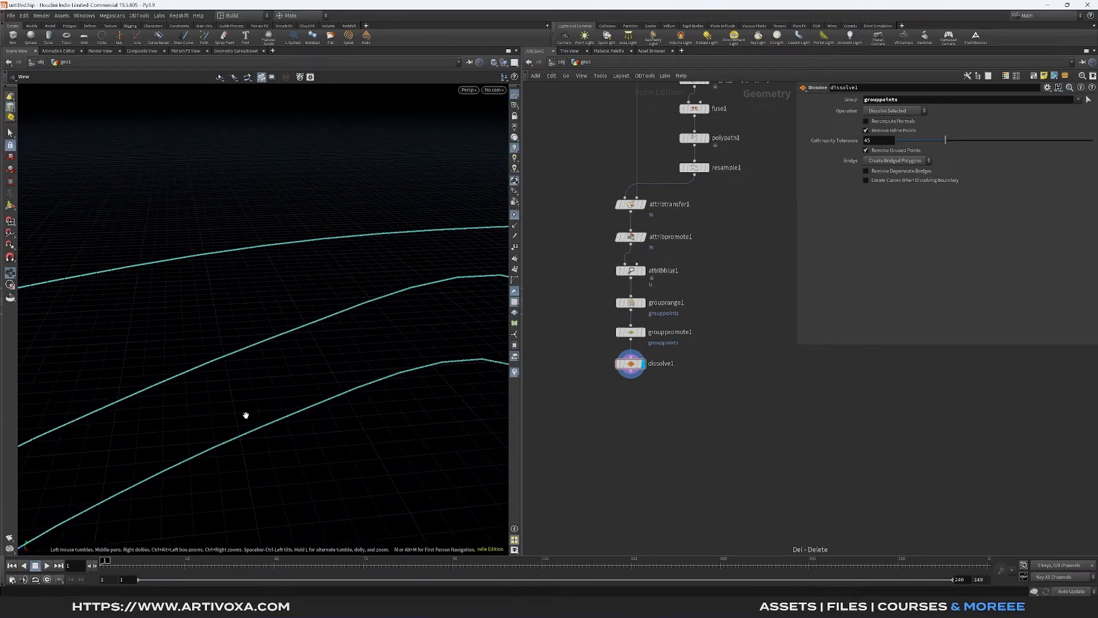
{"action": "scroll", "coordinate": [244, 420], "scroll_direction": "down", "scroll_amount": 2}
- Add a Resample node below the Dissolve node, display it, and set its maximum segment length to 0.005
{"action": "key", "text": "Tab"}
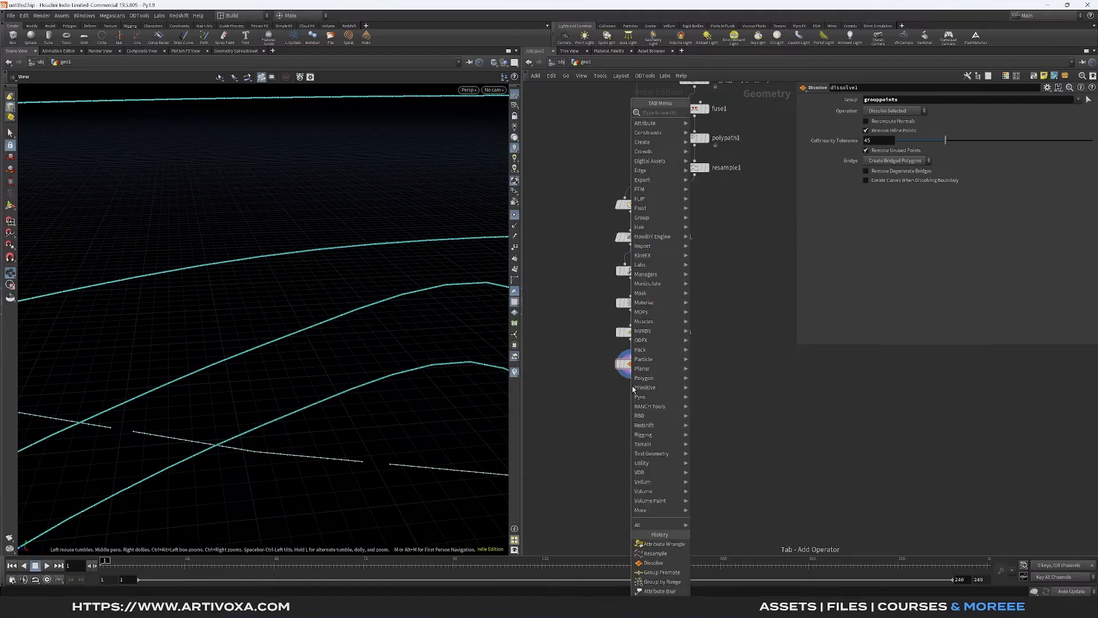
{"action": "type", "text": "resample"}
{"action": "key", "text": "Return"}
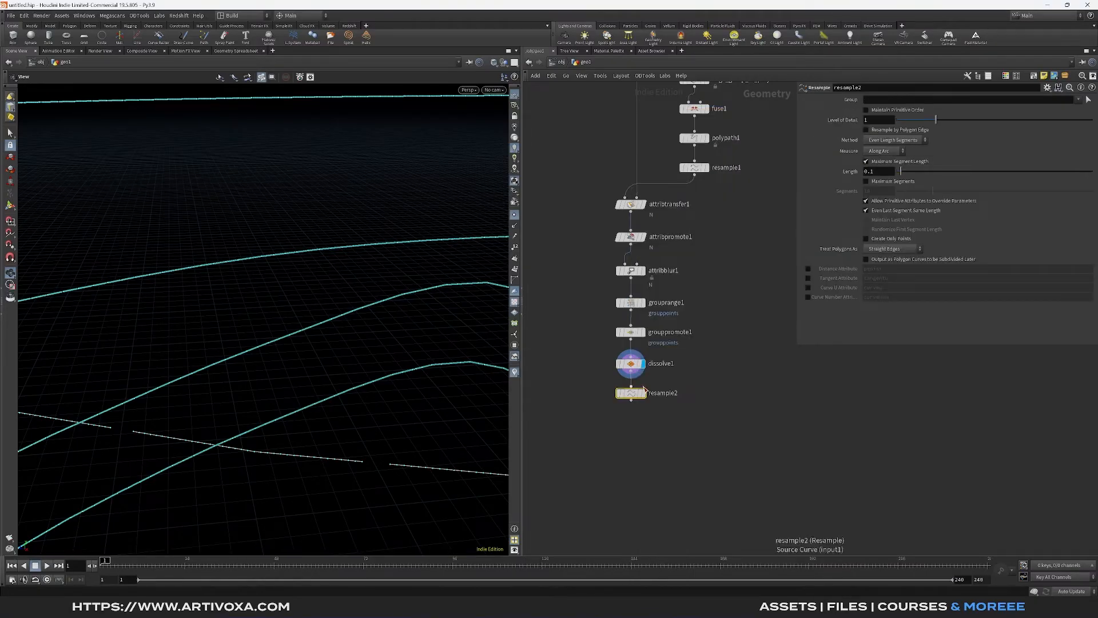
{"action": "left_click", "coordinate": [643, 392]}
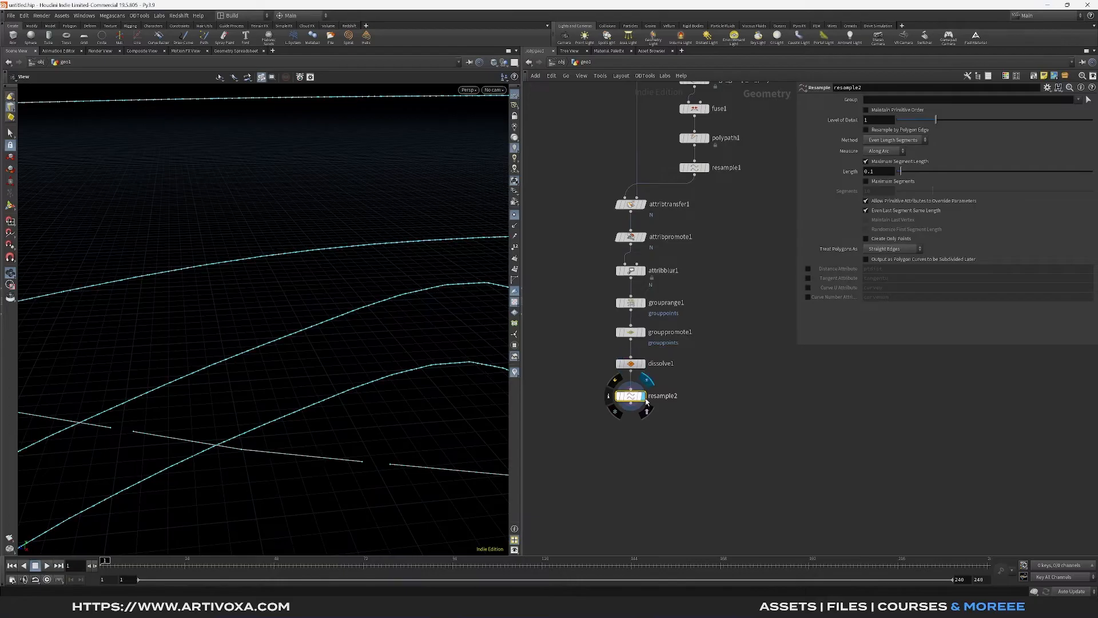
{"action": "double_click", "coordinate": [886, 171]}
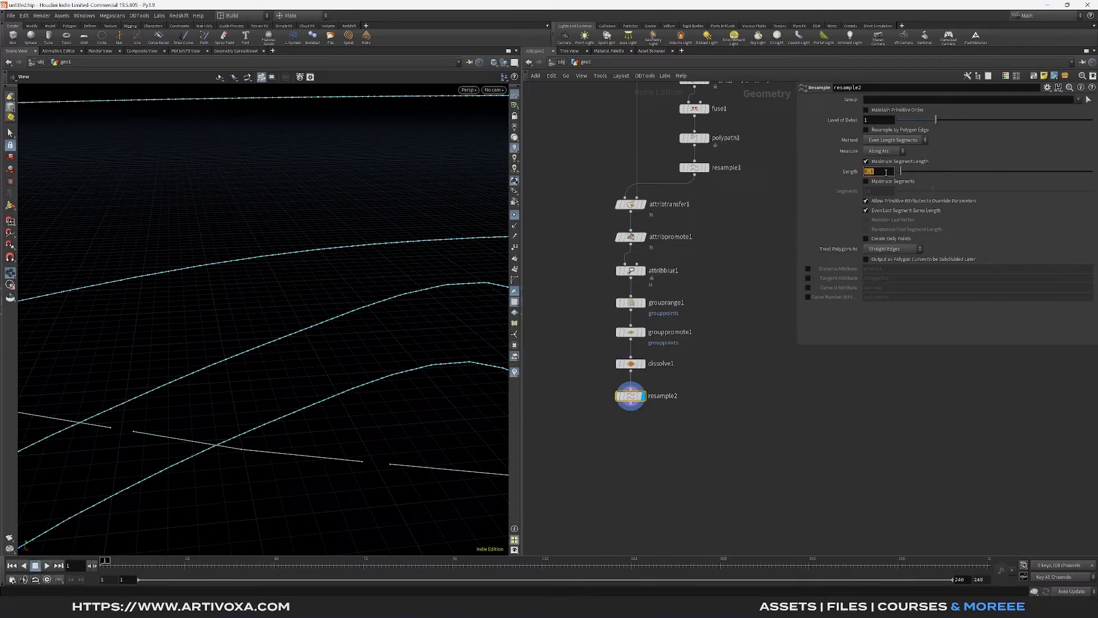
{"action": "type", "text": "0.005"}
{"action": "key", "text": "Return"}
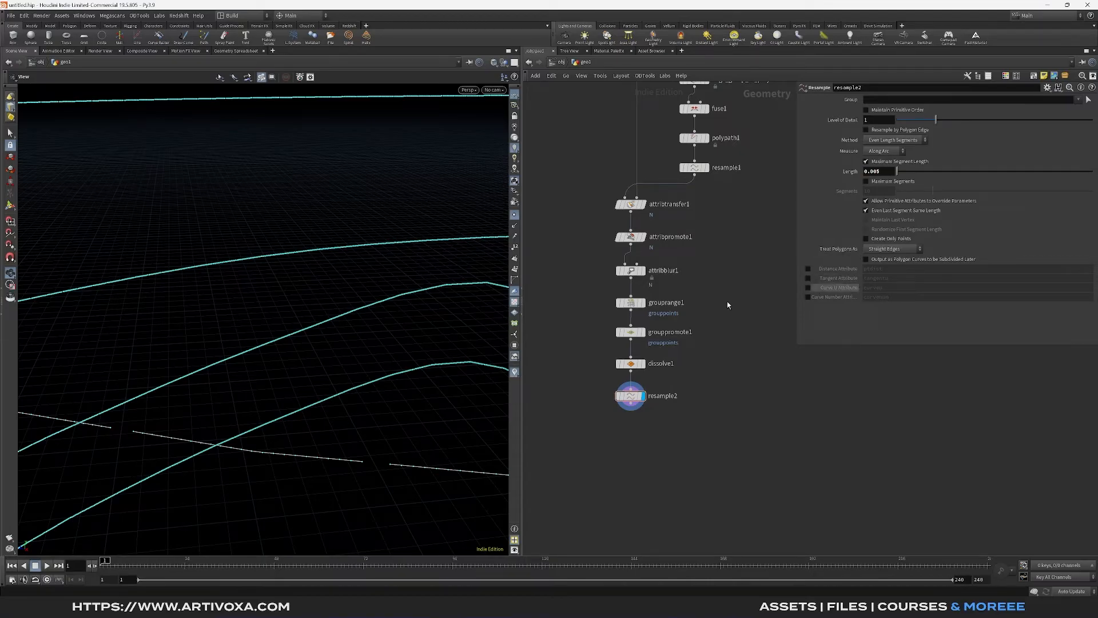
- Enable the Curve U attribute on the second Resample node, with the attribute name curveu
{"action": "left_click", "coordinate": [808, 287]}
{"action": "scroll", "coordinate": [301, 323], "scroll_direction": "up", "scroll_amount": 8}
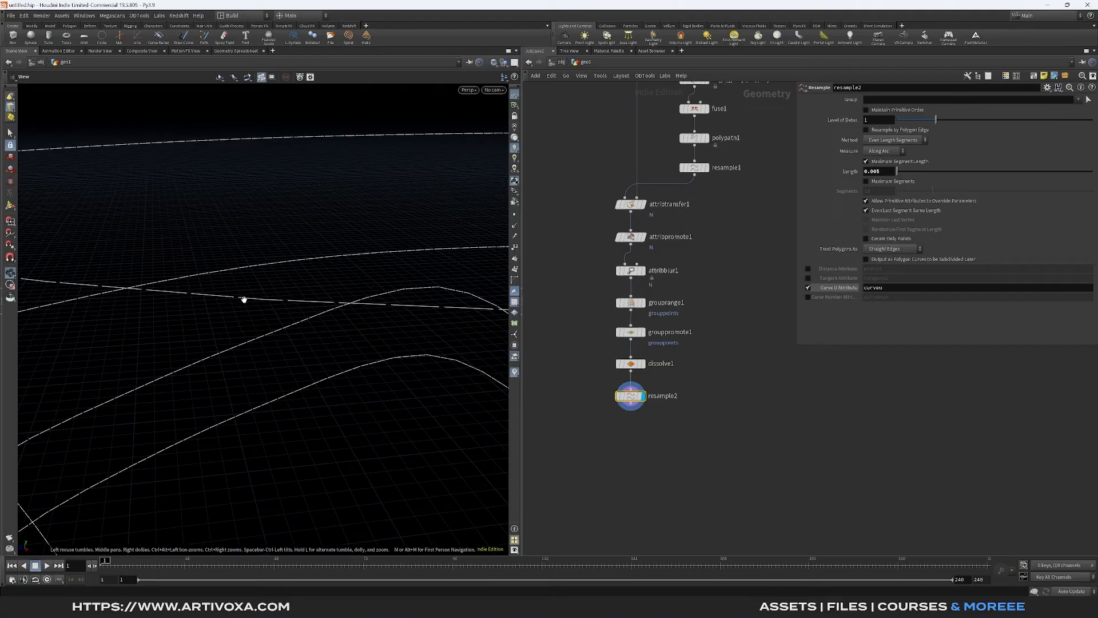
{"action": "scroll", "coordinate": [326, 302], "scroll_direction": "down", "scroll_amount": 3}
{"action": "scroll", "coordinate": [323, 301], "scroll_direction": "down", "scroll_amount": 3}
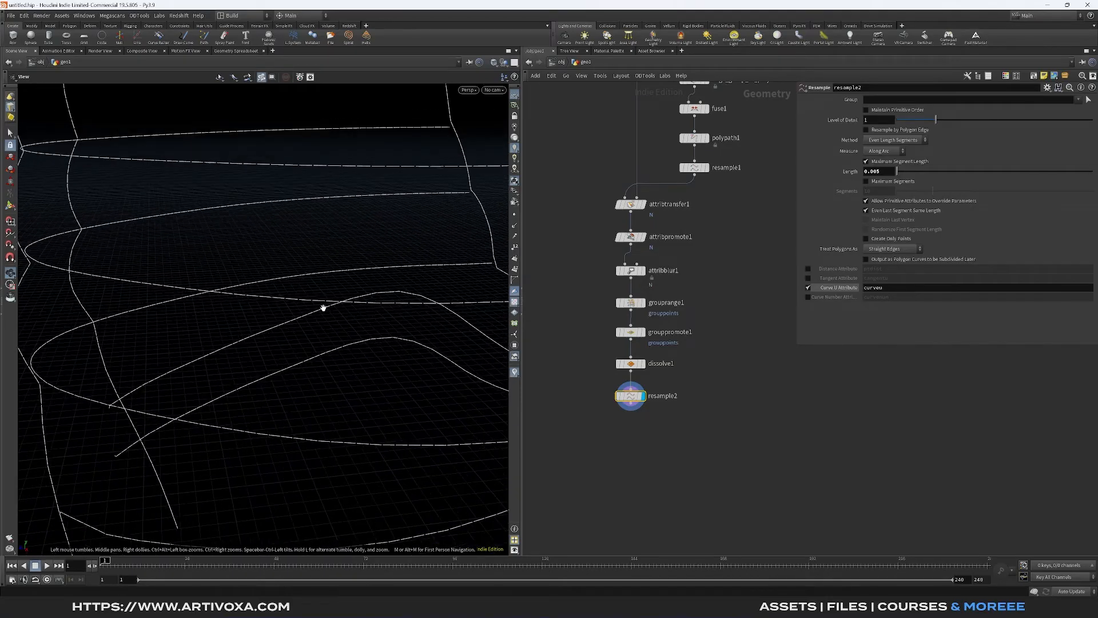
- Add an Attribute Wrangle node below the second Resample node and display it
{"action": "left_click", "coordinate": [631, 409]}
{"action": "left_click", "coordinate": [633, 422]}
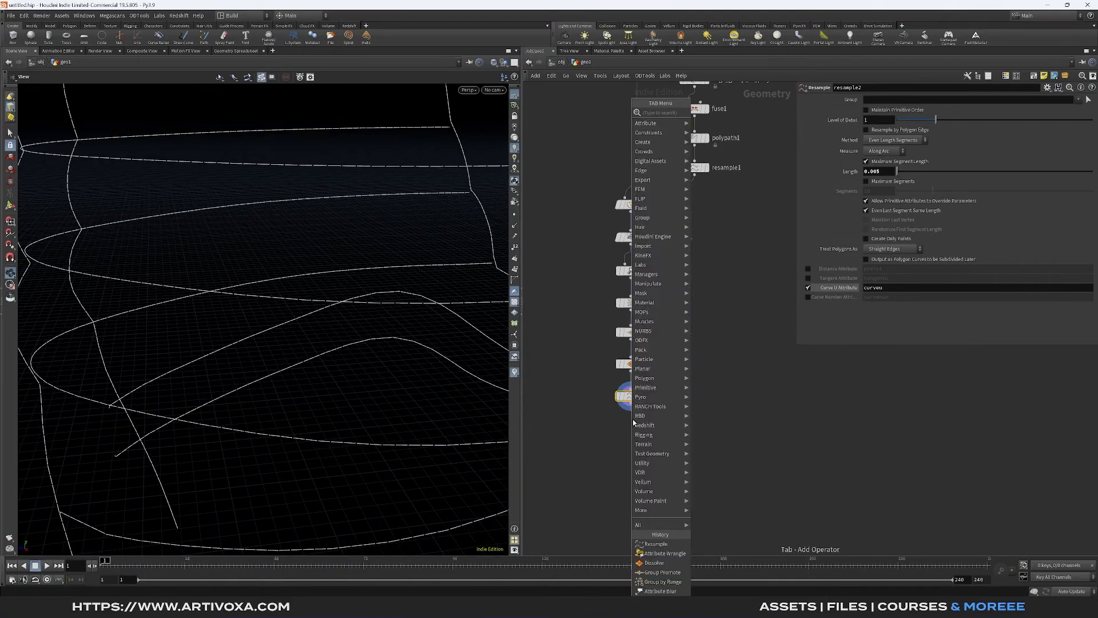
{"action": "type", "text": "attribw"}
{"action": "key", "text": "Return"}
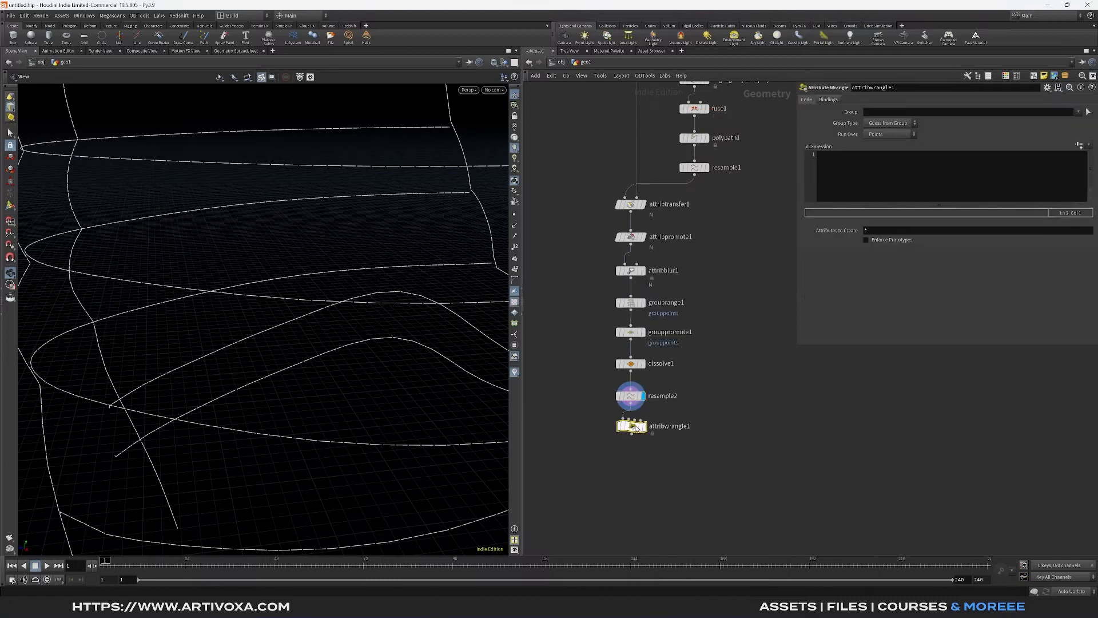
{"action": "left_click", "coordinate": [632, 434]}
{"action": "left_click", "coordinate": [861, 201]}
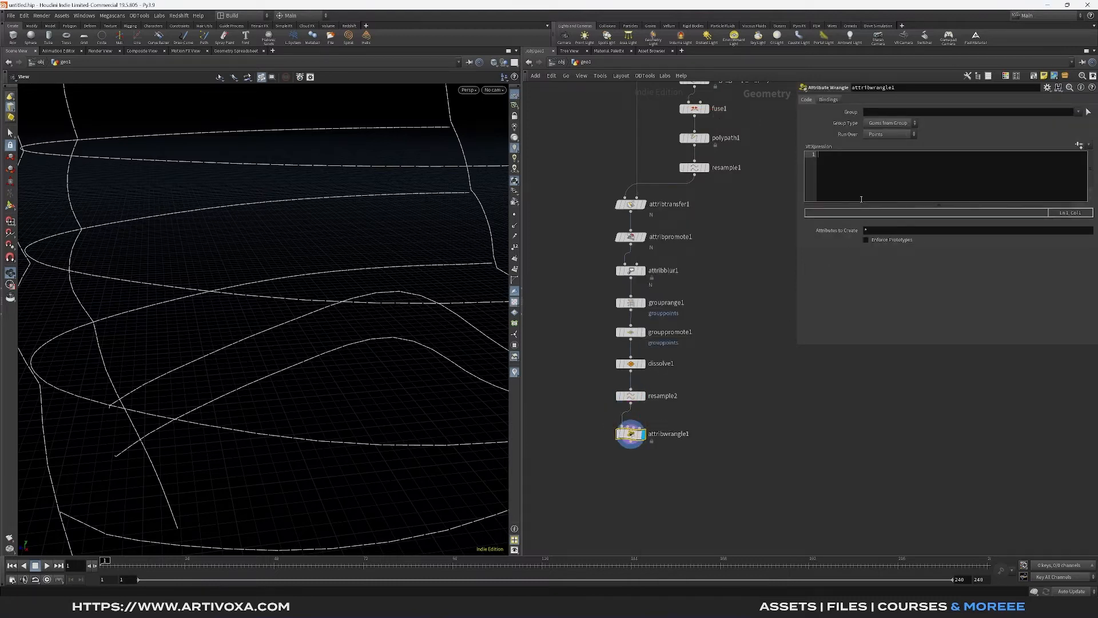
{"action": "type", "text": "float amp"}
{"action": "type", "text": "= chram"}
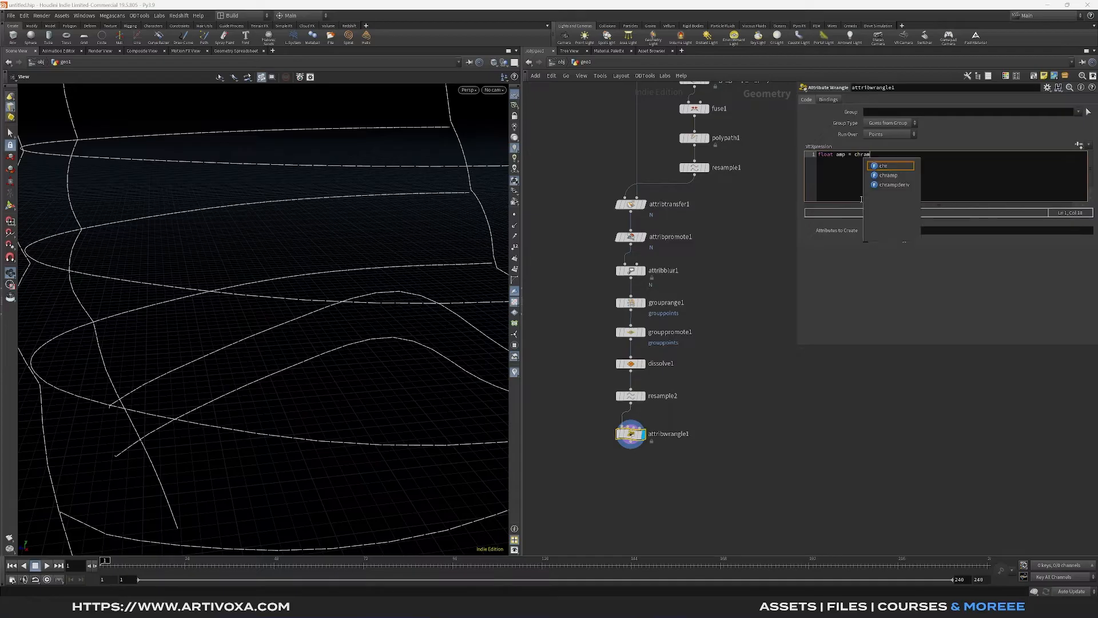
{"action": "type", "text": "p('ra"}
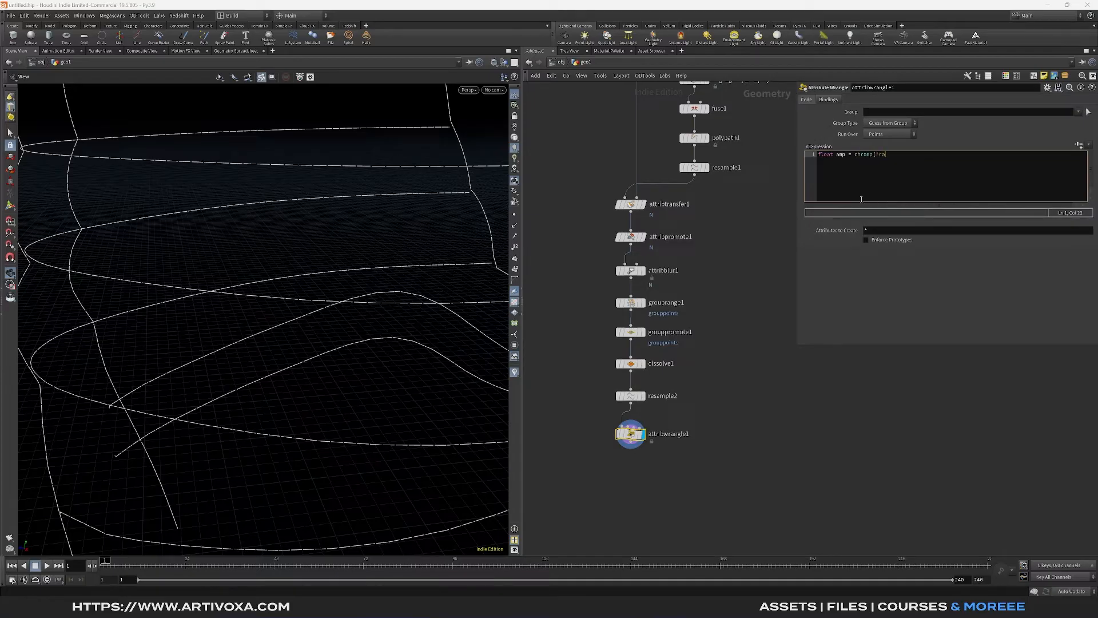
{"action": "type", "text": "mp', @curveu) * chf('scale');"}
{"action": "key", "text": "Return"}
{"action": "type", "text": "*am"}
- Create the ramp and scale parameters referenced in the wrangle's code and set Scale to 0.02
{"action": "left_click", "coordinate": [1079, 145]}
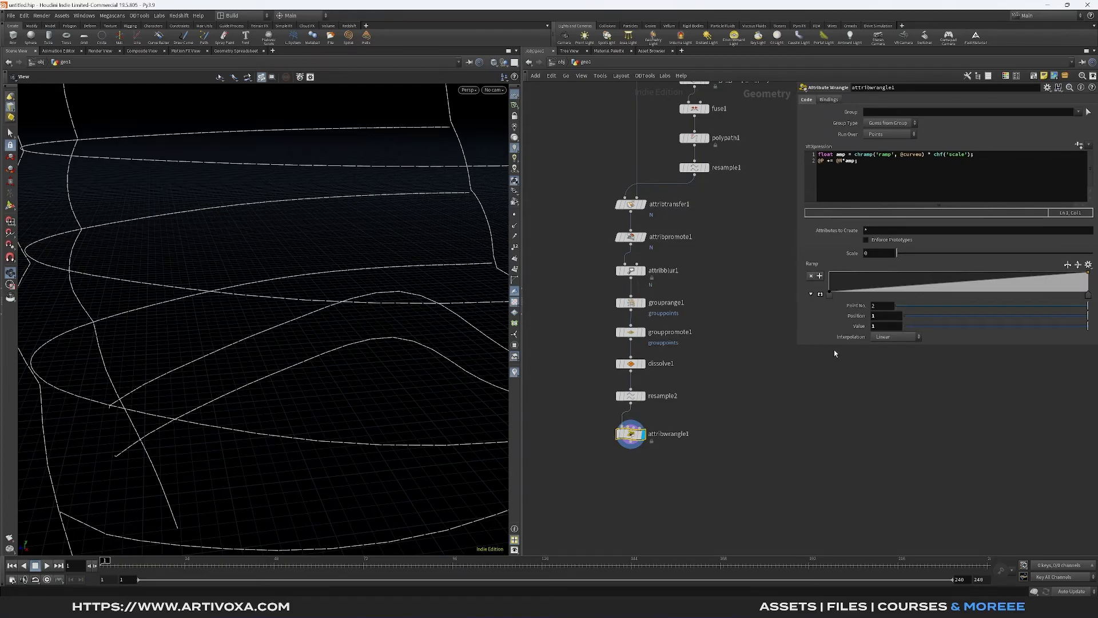
{"action": "left_click", "coordinate": [855, 255]}
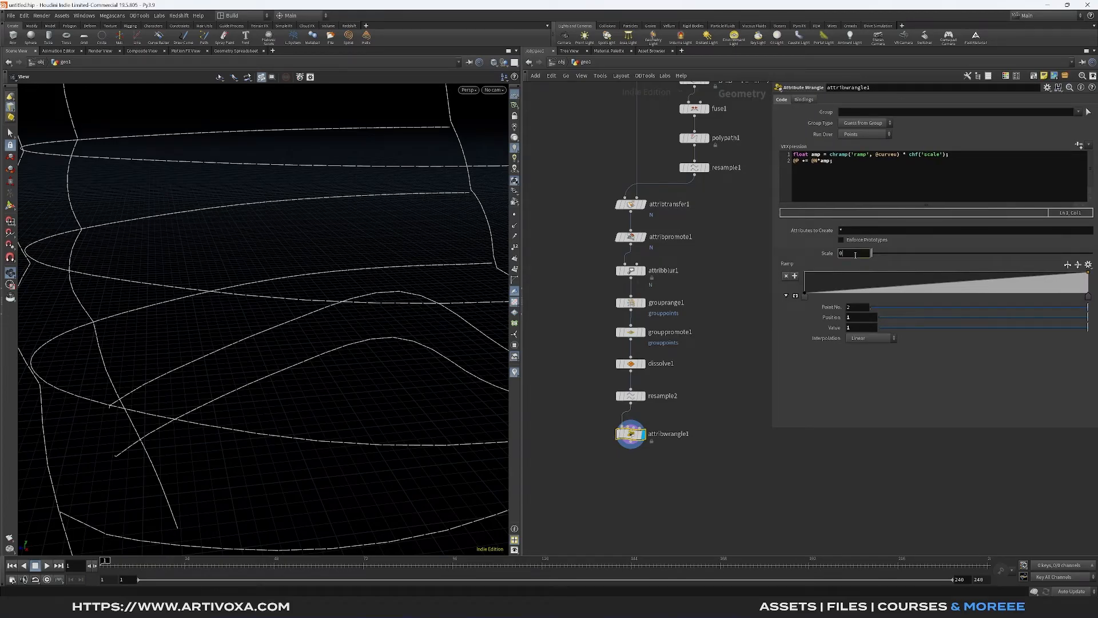
{"action": "type", "text": ".02"}
{"action": "key", "text": "Return"}
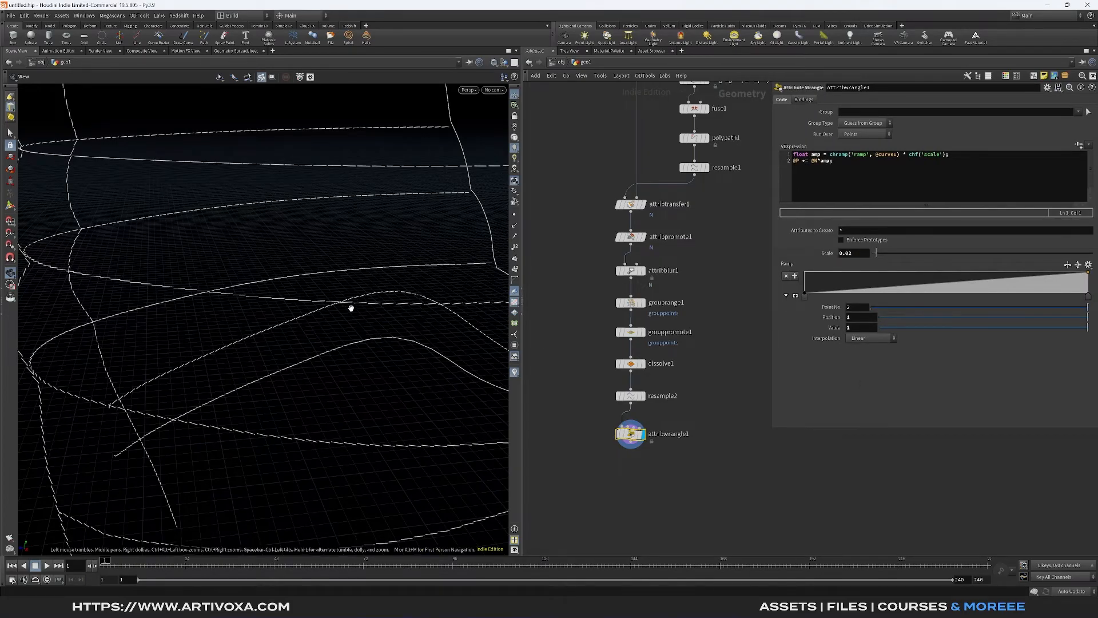
{"action": "left_click_drag", "start_coordinate": [275, 313], "coordinate": [372, 303], "text": "alt"}
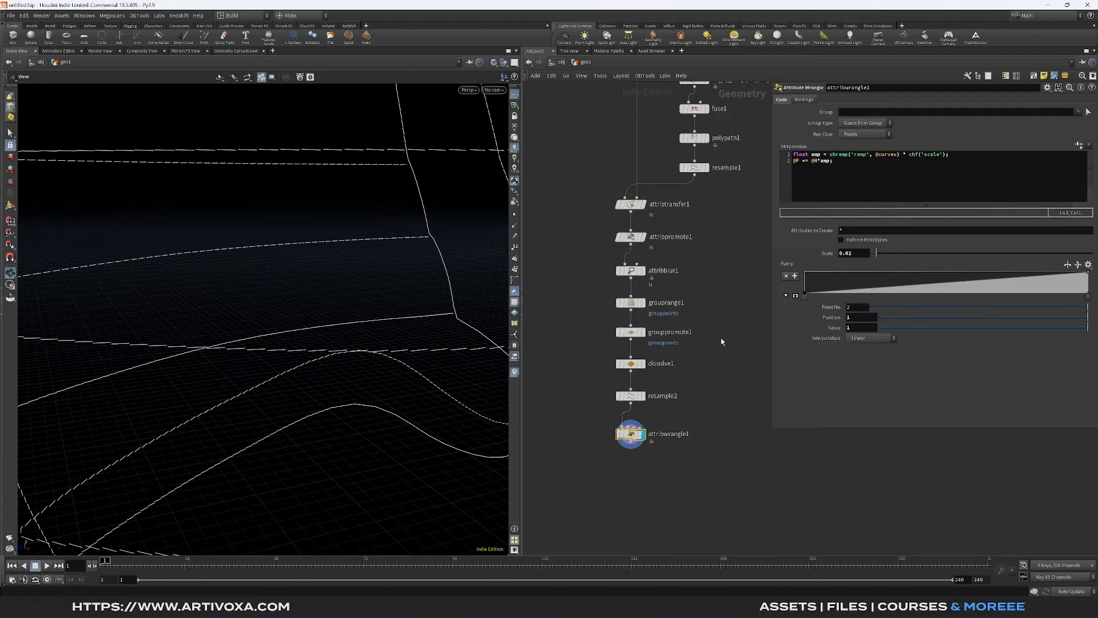
- Enlarge the wrangle's ramp and shape it into a five-point arch, with both ends at 0 and the middle point at about 0.53
{"action": "left_click_drag", "start_coordinate": [773, 340], "coordinate": [747, 343]}
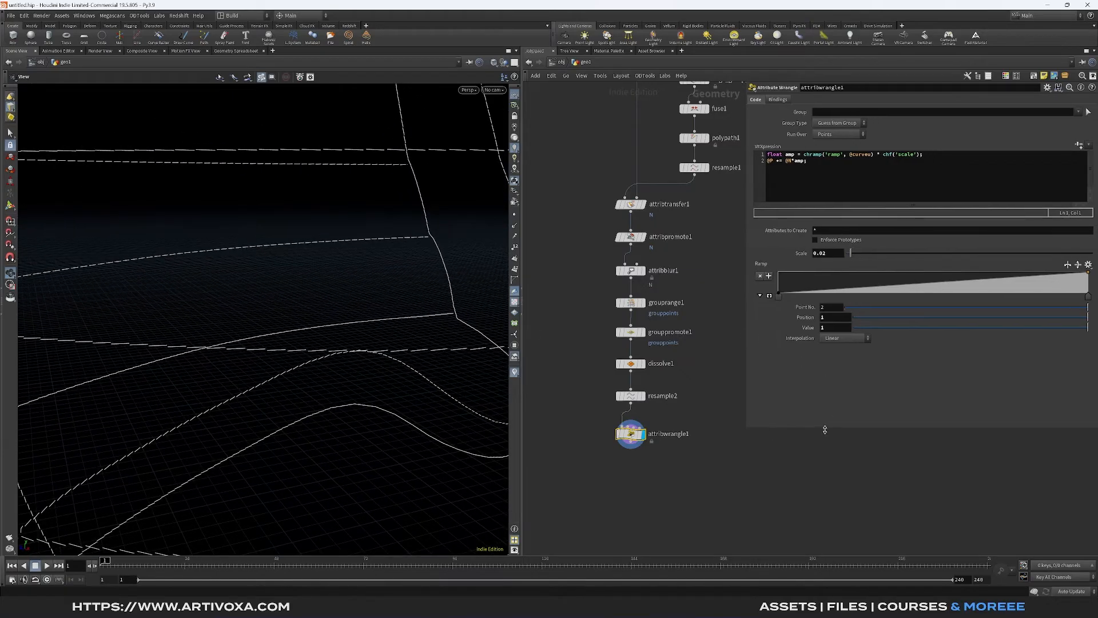
{"action": "left_click_drag", "start_coordinate": [825, 429], "coordinate": [824, 469]}
{"action": "left_click", "coordinate": [770, 297]}
{"action": "left_click_drag", "start_coordinate": [906, 354], "coordinate": [843, 363]}
{"action": "left_click", "coordinate": [941, 328]}
{"action": "left_click", "coordinate": [1002, 309]}
{"action": "left_click_drag", "start_coordinate": [1003, 309], "coordinate": [1031, 349]}
{"action": "left_click_drag", "start_coordinate": [1088, 273], "coordinate": [1090, 422]}
{"action": "left_click_drag", "start_coordinate": [941, 329], "coordinate": [933, 342]}
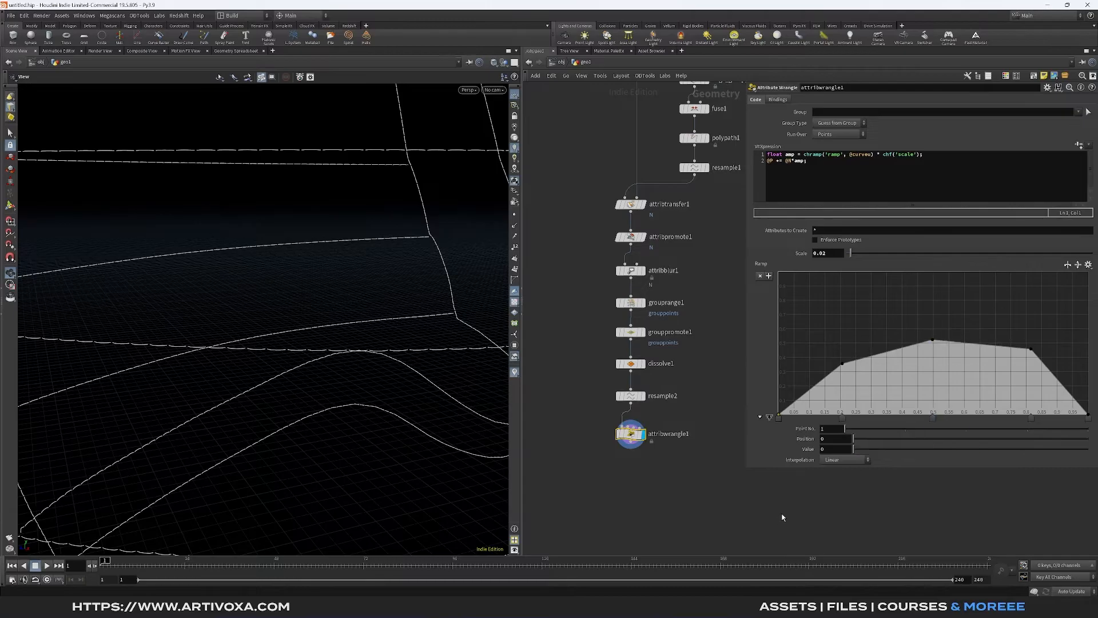
- Set the interpolation of all five ramp points to B-Spline
{"action": "left_click", "coordinate": [843, 419], "text": "shift"}
{"action": "left_click", "coordinate": [933, 419], "text": "shift"}
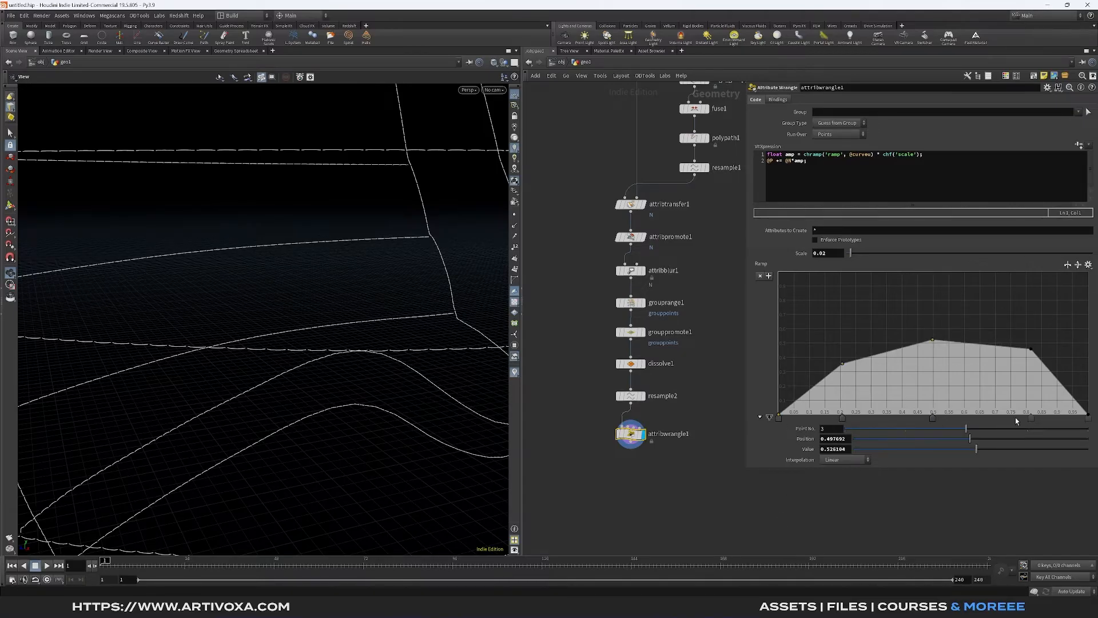
{"action": "left_click", "coordinate": [1031, 418], "text": "shift"}
{"action": "left_click", "coordinate": [1088, 418], "text": "shift"}
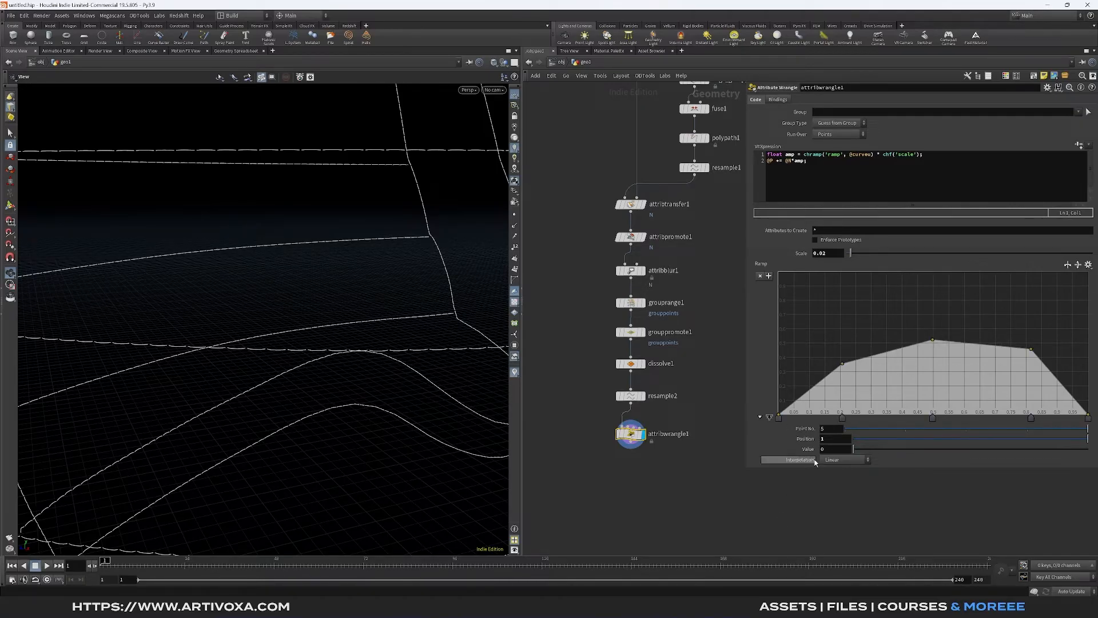
{"action": "left_click", "coordinate": [845, 460]}
{"action": "left_click", "coordinate": [839, 516]}
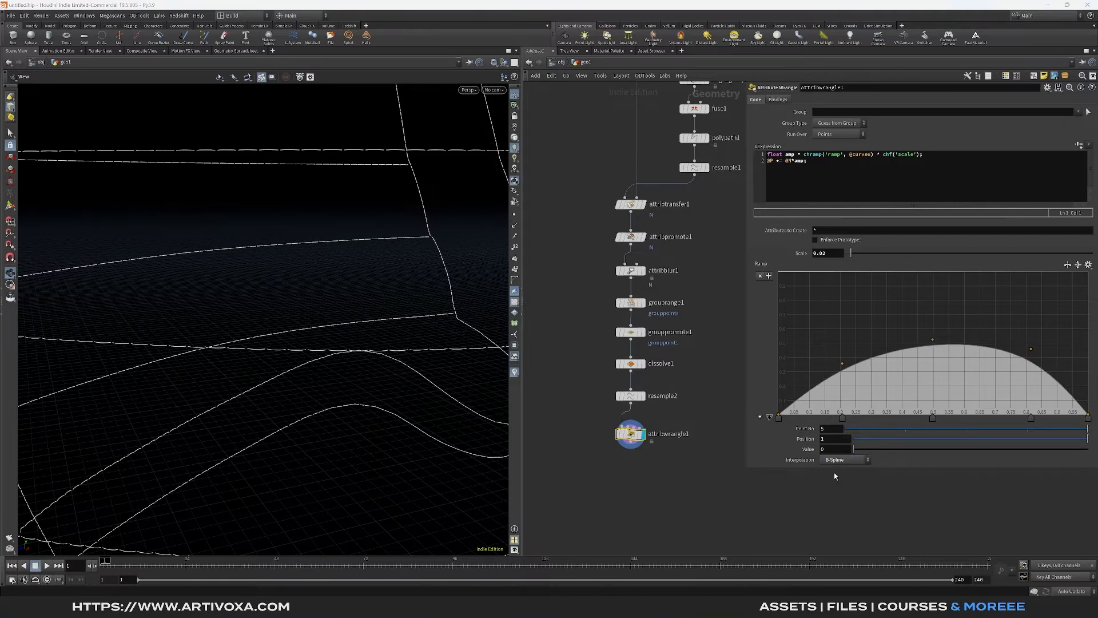
- Set the values of the ramp's first and last points to -0.5
{"action": "left_click", "coordinate": [778, 419]}
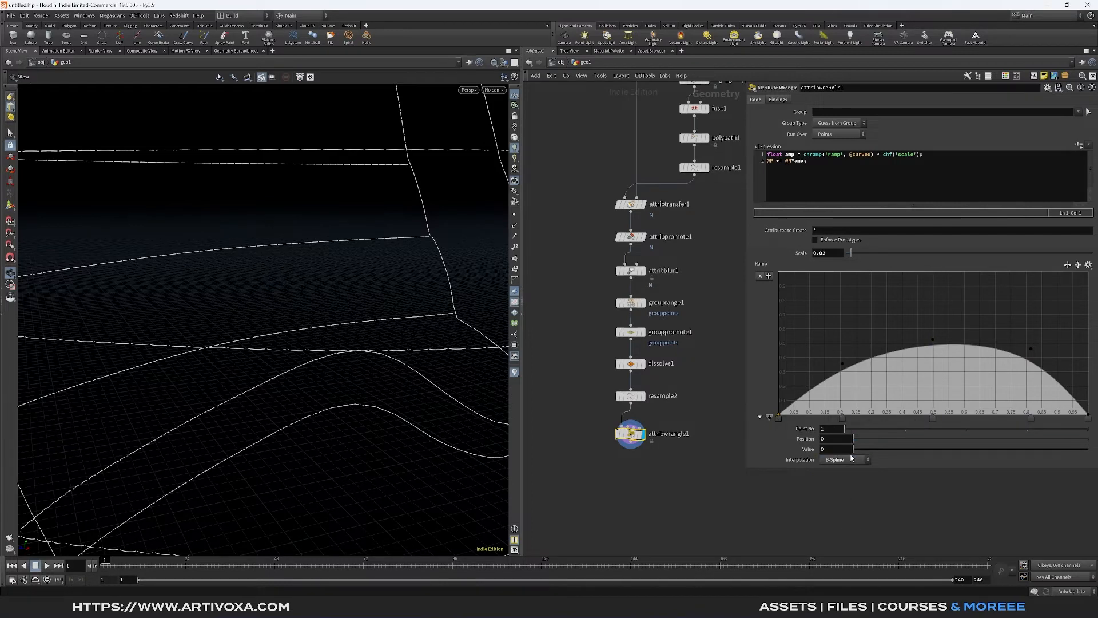
{"action": "left_click", "coordinate": [849, 450]}
{"action": "type", "text": "-0.5"}
{"action": "key", "text": "Return"}
{"action": "left_click", "coordinate": [1089, 417]}
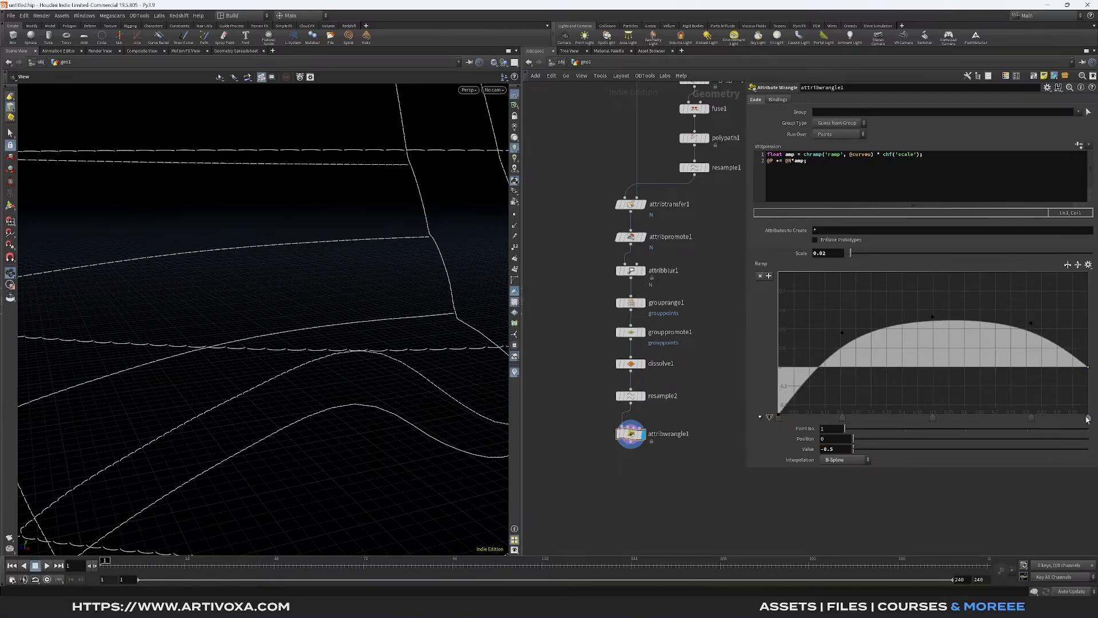
{"action": "left_click", "coordinate": [833, 448]}
{"action": "type", "text": "-0.5"}
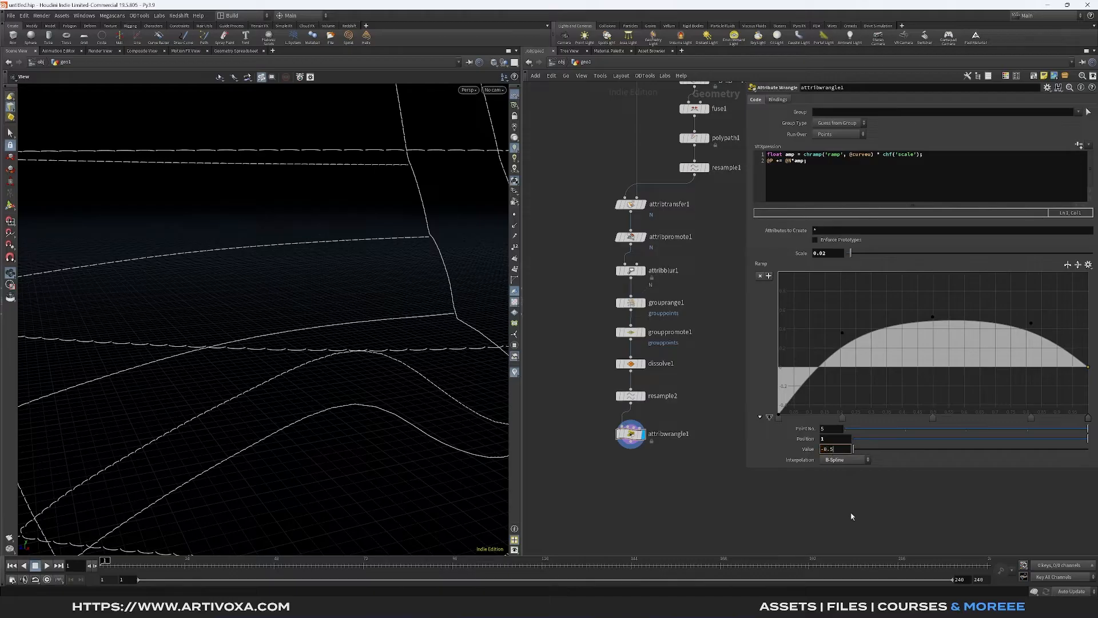
{"action": "key", "text": "Return"}
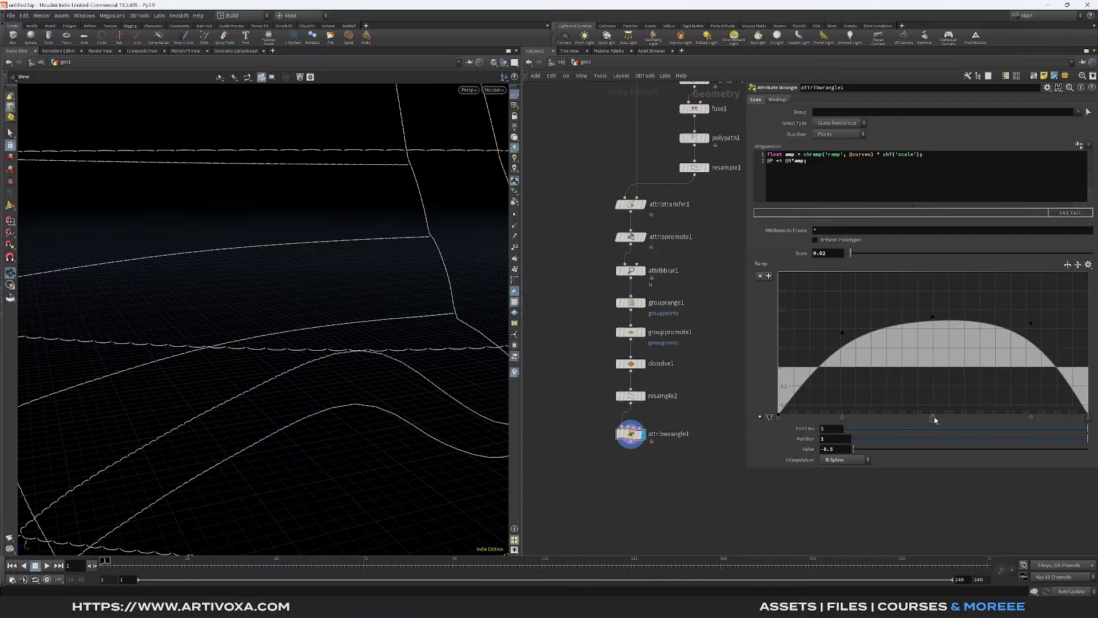
- Adjust the ramp's three inner points into an even arch, with the middle one at about position 0.5 and value 0.59
{"action": "left_click_drag", "start_coordinate": [933, 418], "coordinate": [923, 418]}
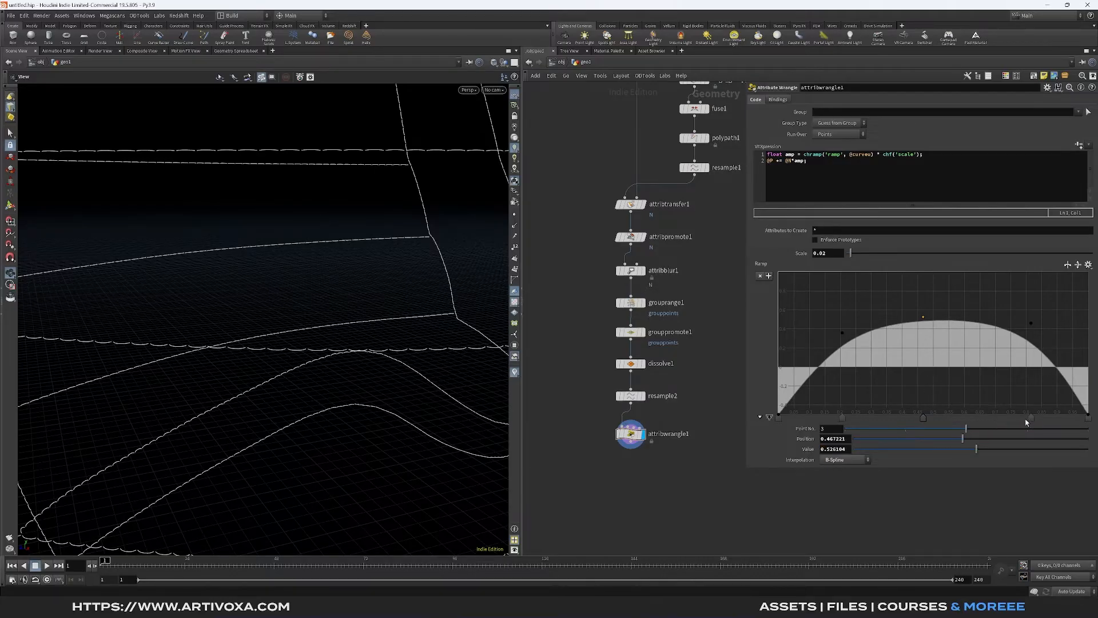
{"action": "left_click_drag", "start_coordinate": [1031, 419], "coordinate": [1019, 419]}
{"action": "left_click_drag", "start_coordinate": [1018, 324], "coordinate": [1040, 335]}
{"action": "left_click_drag", "start_coordinate": [925, 317], "coordinate": [940, 317]}
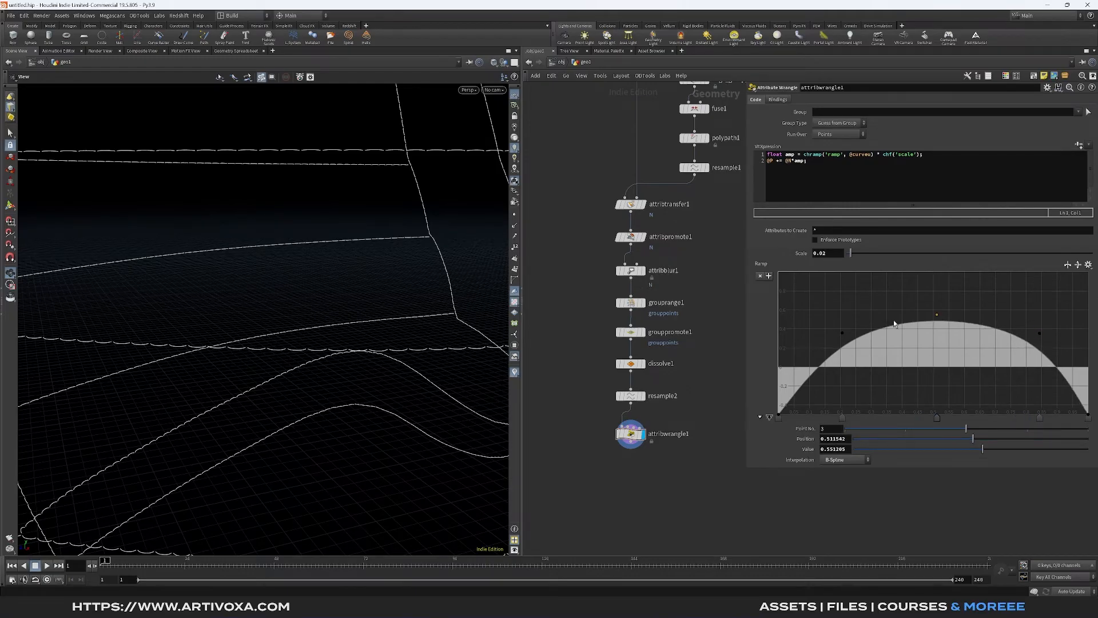
{"action": "left_click_drag", "start_coordinate": [843, 334], "coordinate": [843, 333]}
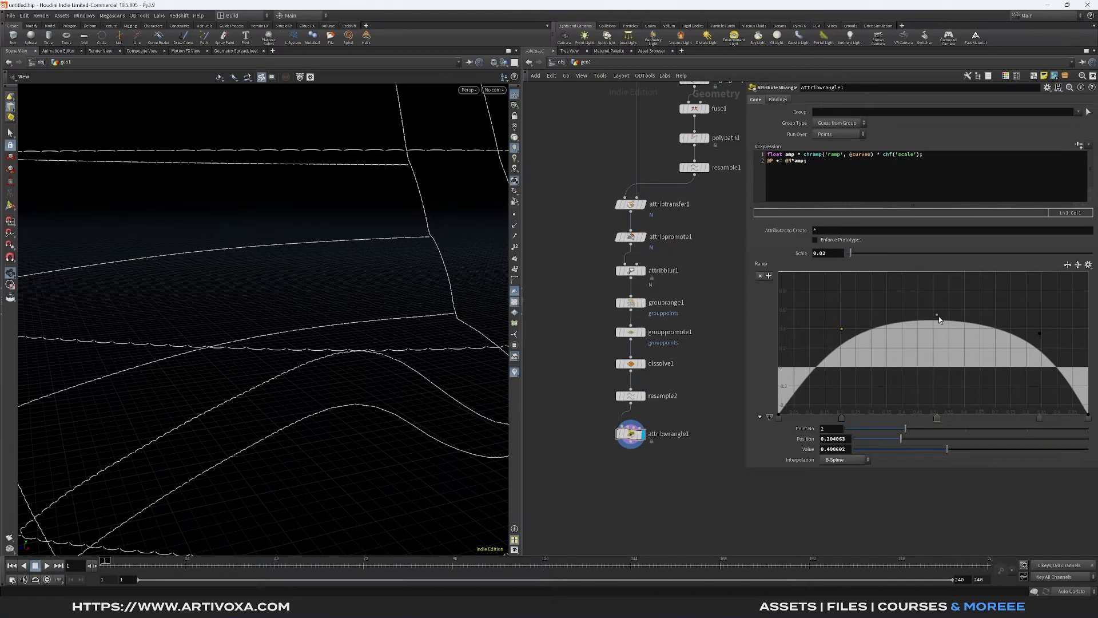
{"action": "left_click_drag", "start_coordinate": [938, 317], "coordinate": [933, 310]}
{"action": "left_click_drag", "start_coordinate": [142, 310], "coordinate": [358, 360]}
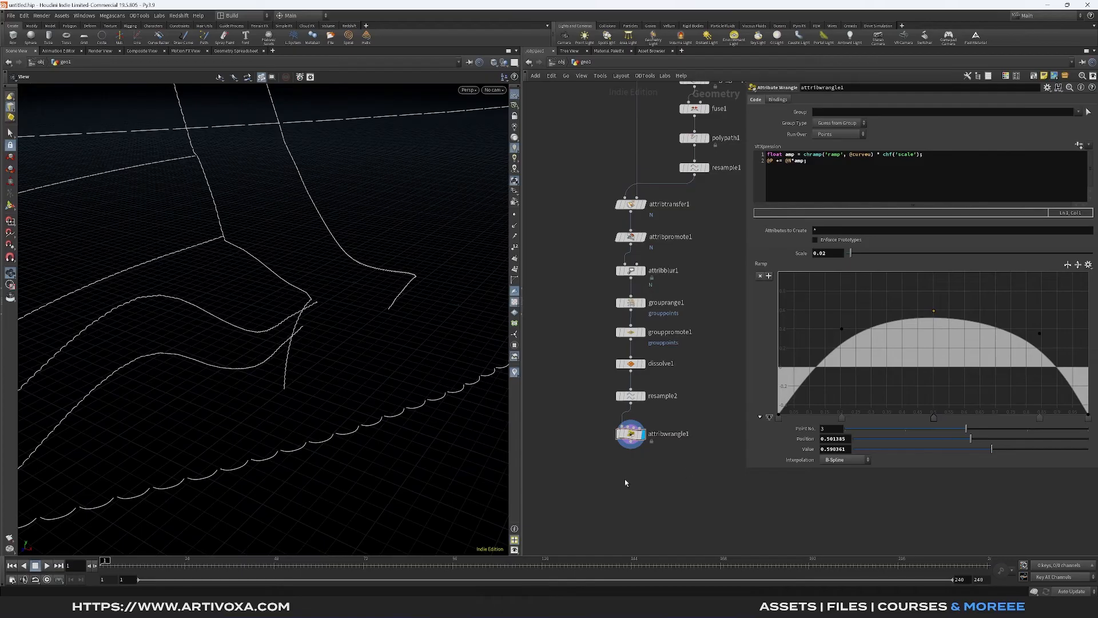
- Add a Measure node below the wrangle, display it, and set it to measure Perimeter/Length
{"action": "key", "text": "Tab"}
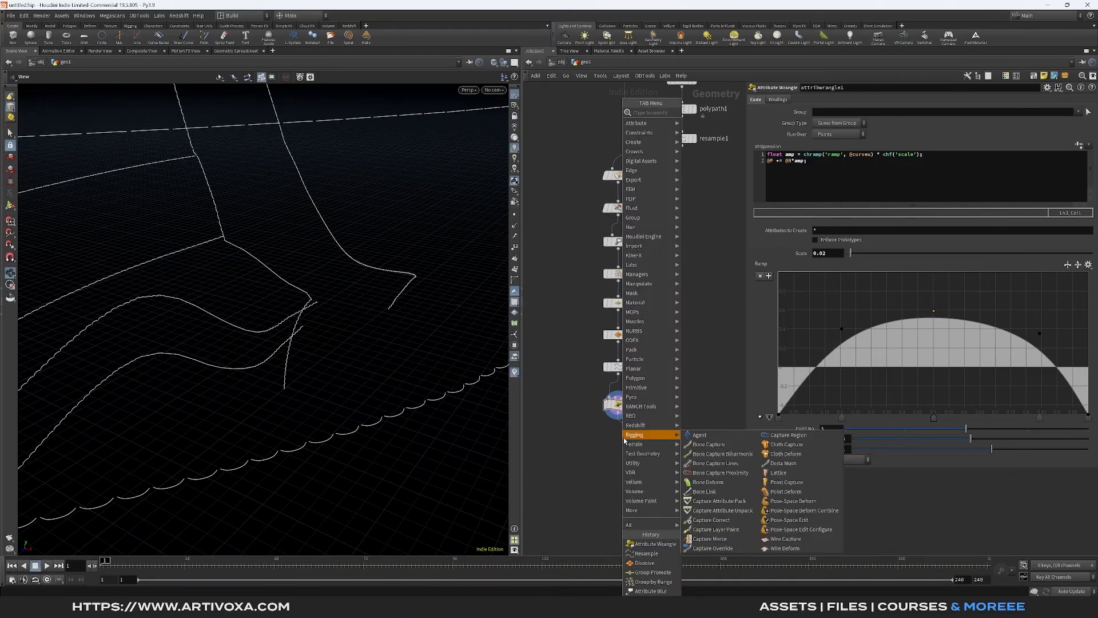
{"action": "type", "text": "measure"}
{"action": "key", "text": "Return"}
{"action": "left_click", "coordinate": [622, 445]}
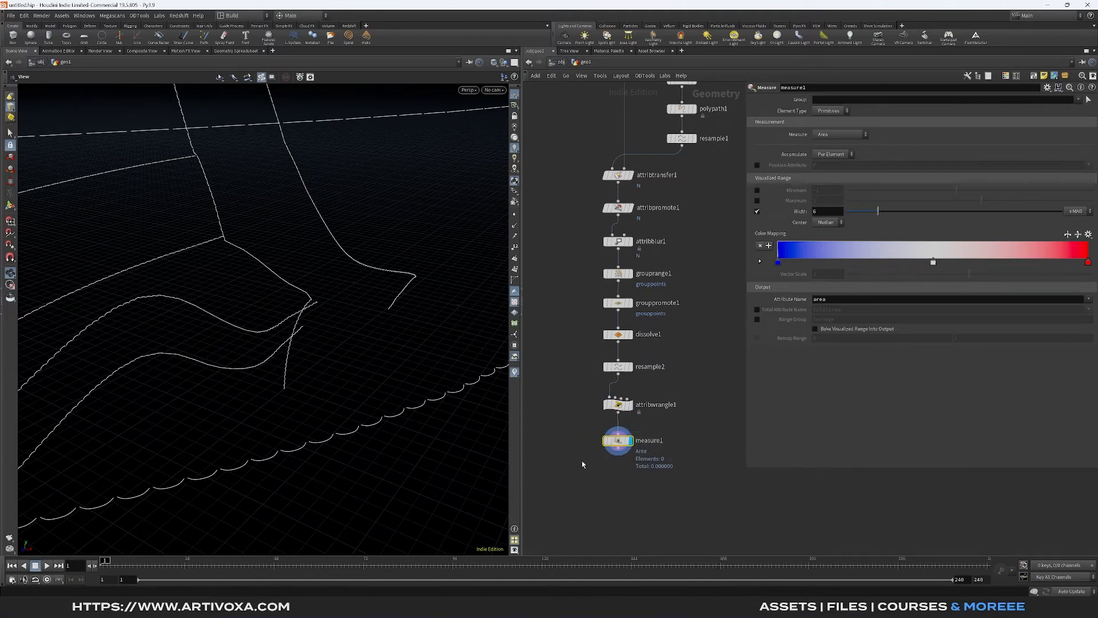
{"action": "left_click", "coordinate": [817, 134]}
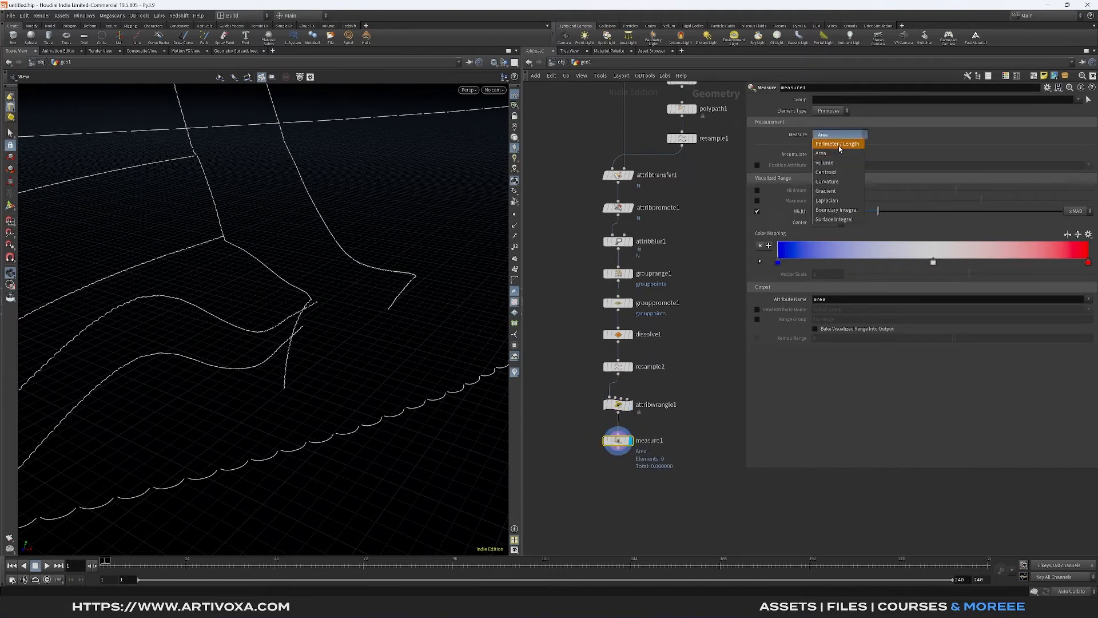
{"action": "left_click", "coordinate": [832, 141]}
{"action": "middle_click_drag", "start_coordinate": [681, 441], "coordinate": [679, 383]}
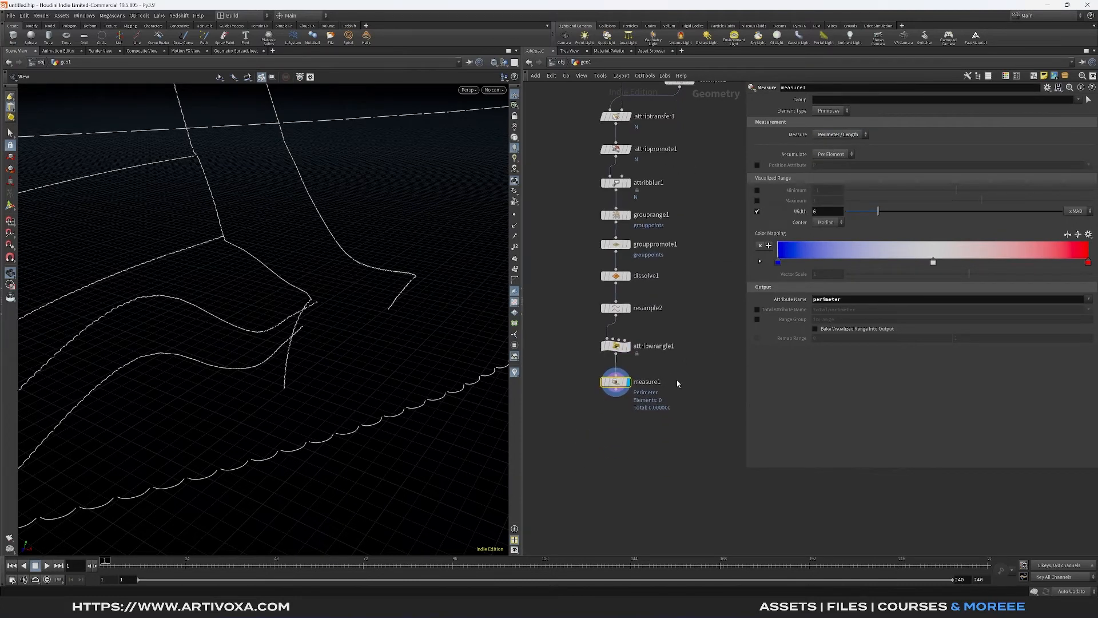
{"action": "left_click_drag", "start_coordinate": [354, 434], "coordinate": [336, 330]}
{"action": "middle_click_drag", "start_coordinate": [297, 263], "coordinate": [300, 270]}
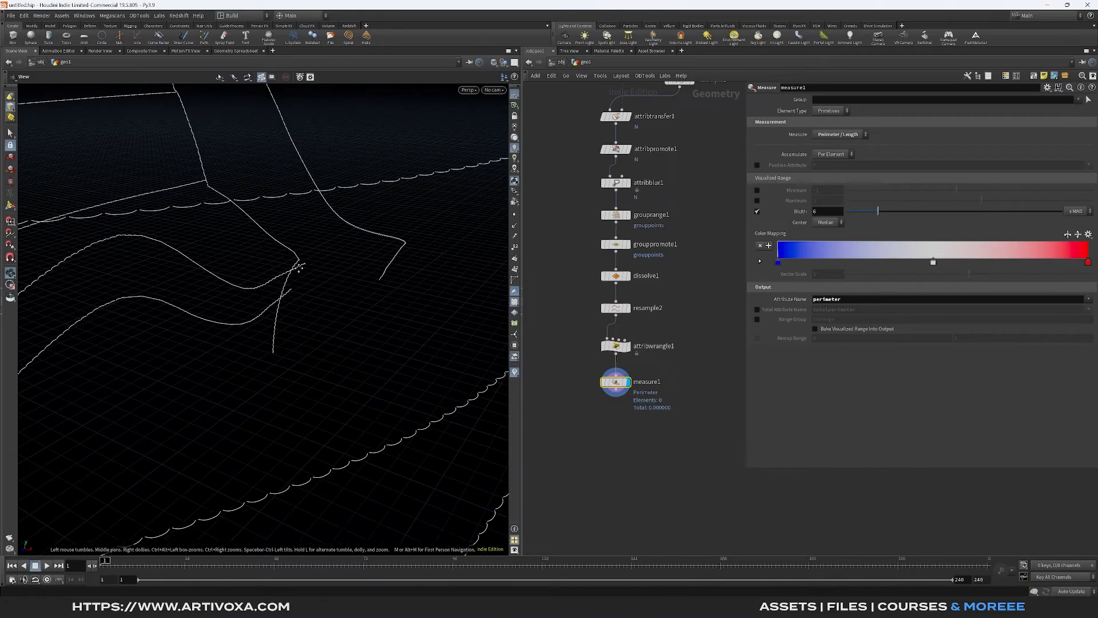
- Add a second Attribute Wrangle below the Measure node, display it, and set it to run over Primitives
{"action": "key", "text": "Tab"}
{"action": "type", "text": "att w"}
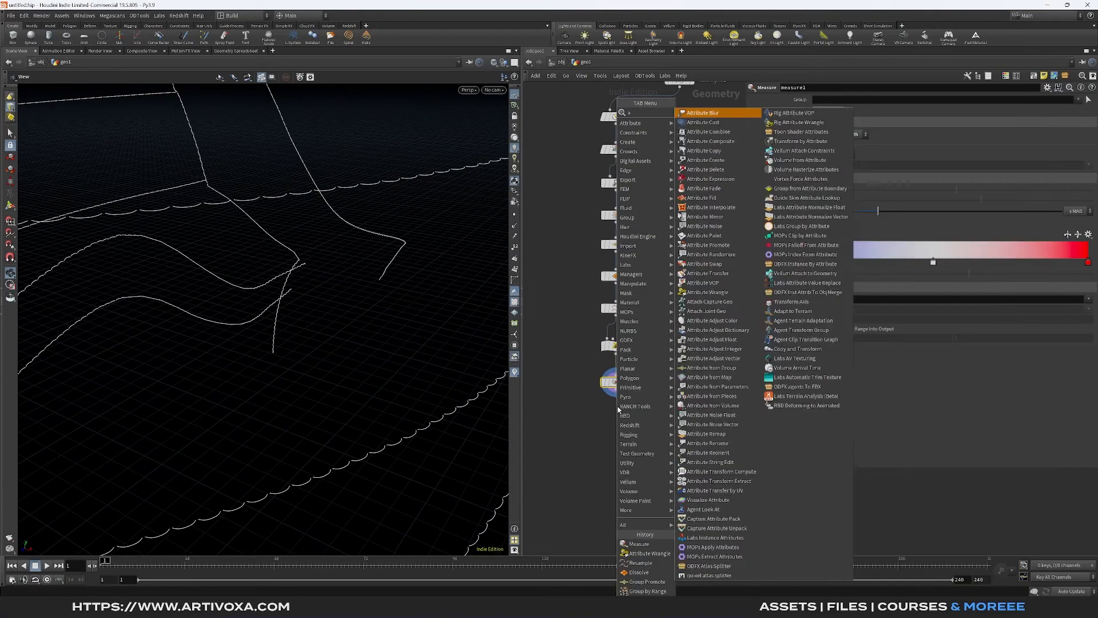
{"action": "key", "text": "Return"}
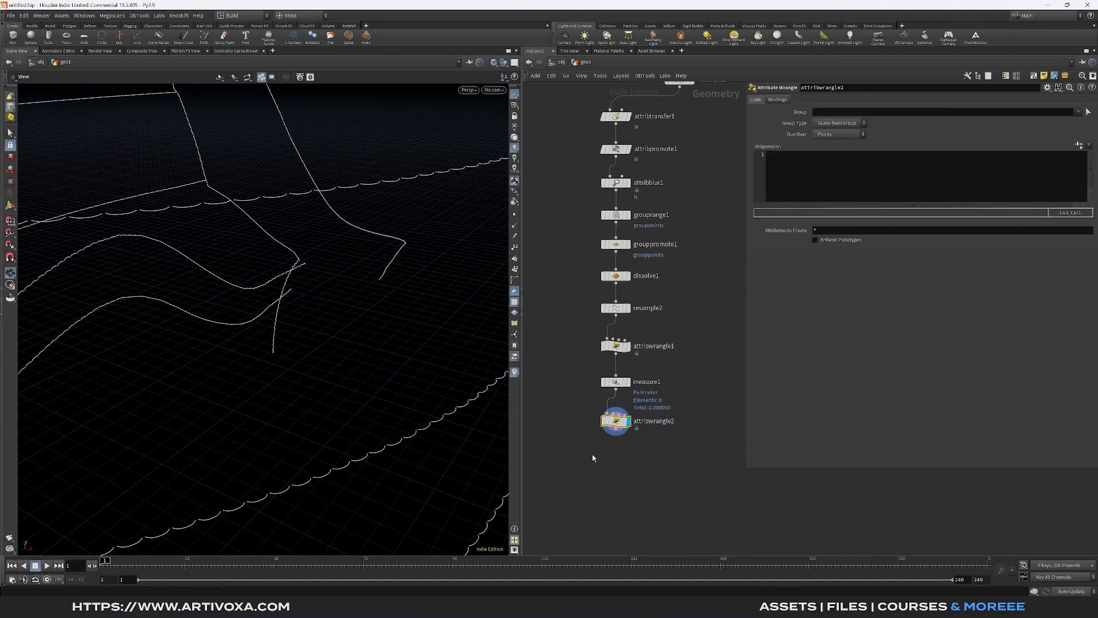
{"action": "left_click", "coordinate": [826, 135]}
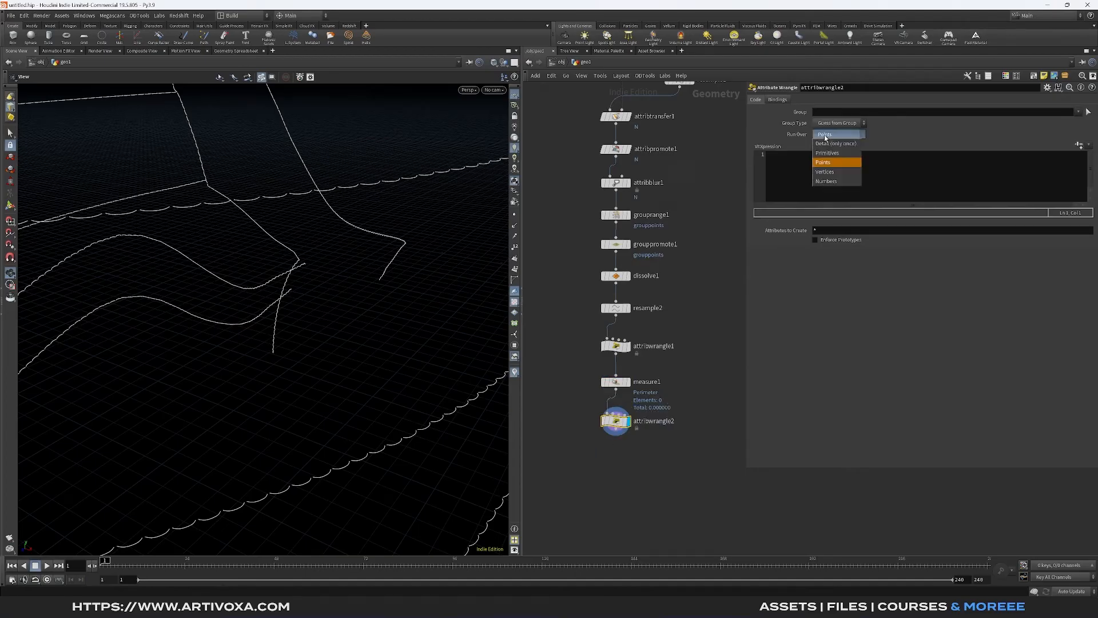
{"action": "left_click", "coordinate": [839, 153]}
- Examine the Measure node's primitive perimeter values in the Geometry Spreadsheet, sorted from the smallest, and return to the scene view
{"action": "left_click", "coordinate": [617, 381]}
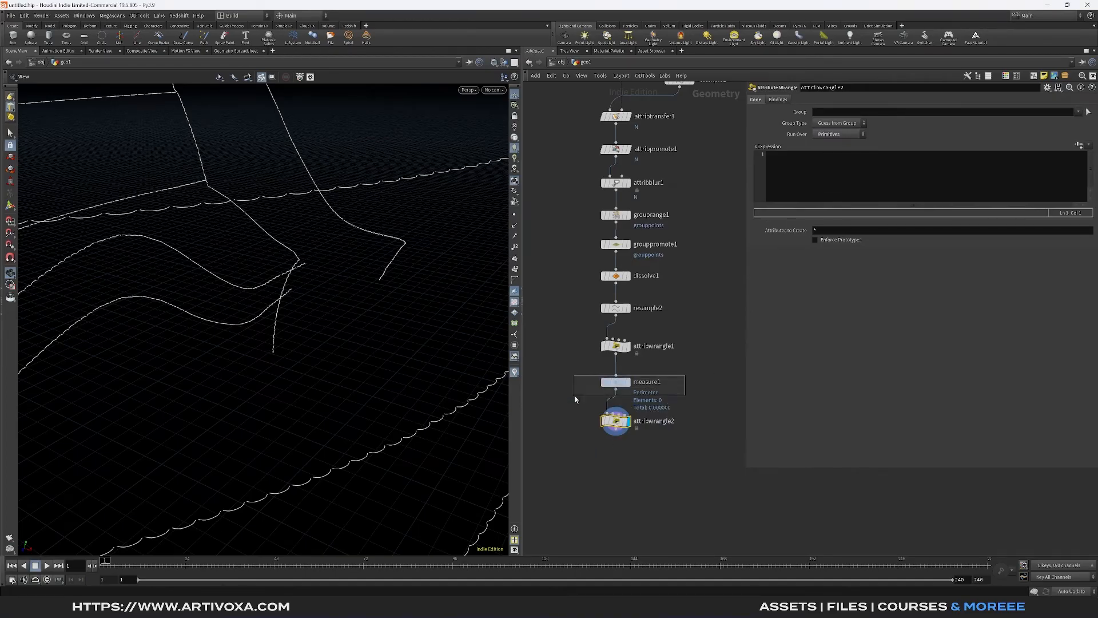
{"action": "left_click", "coordinate": [236, 51]}
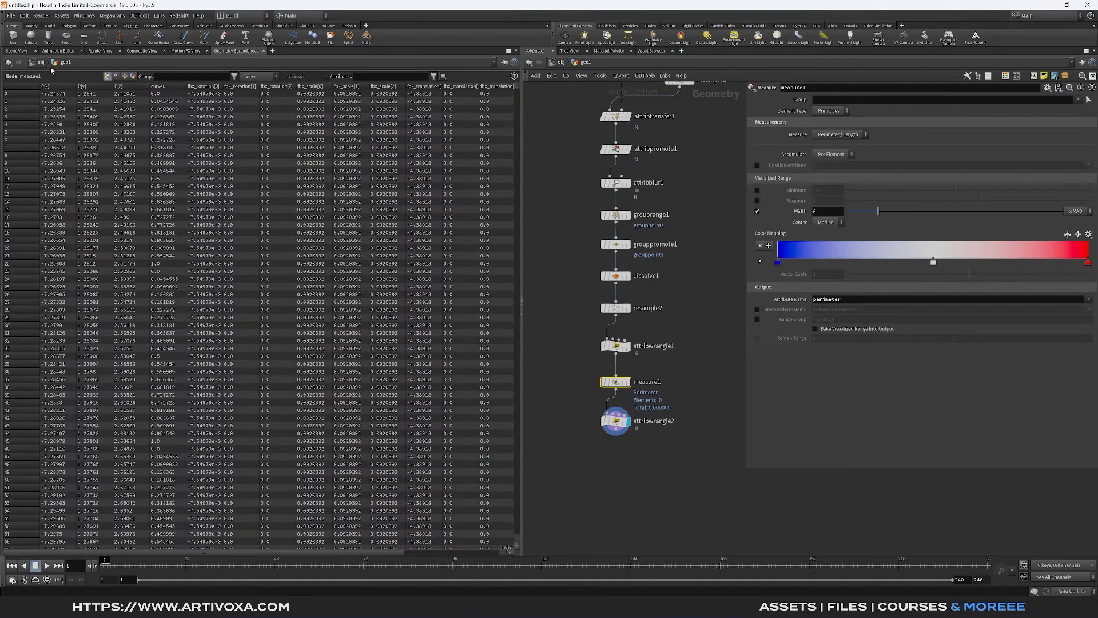
{"action": "left_click", "coordinate": [124, 77]}
{"action": "left_click", "coordinate": [94, 86]}
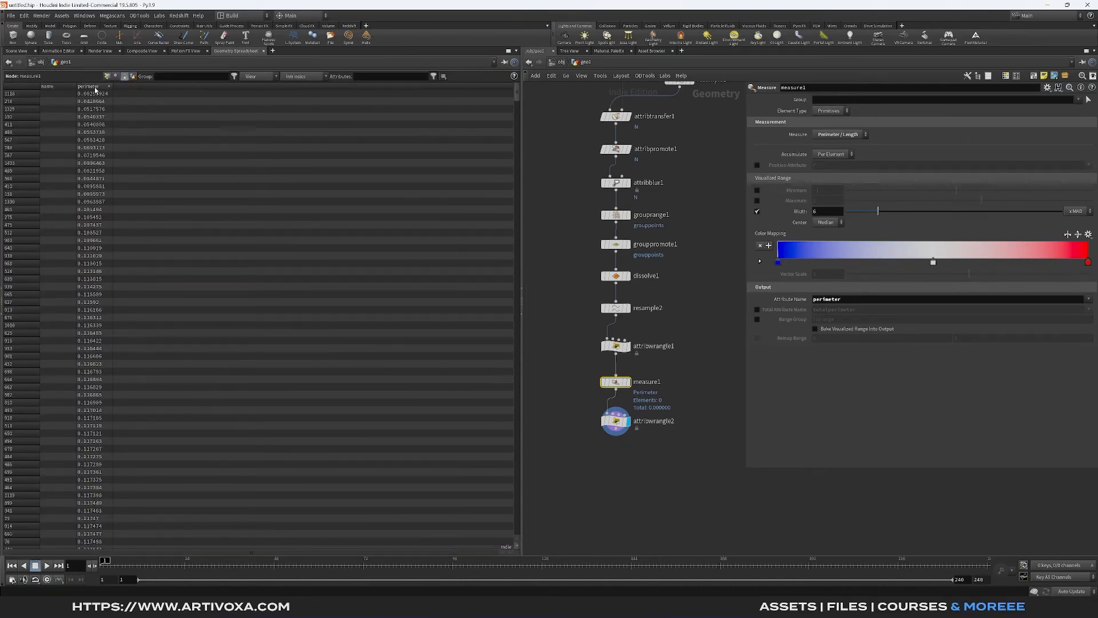
{"action": "left_click", "coordinate": [16, 51]}
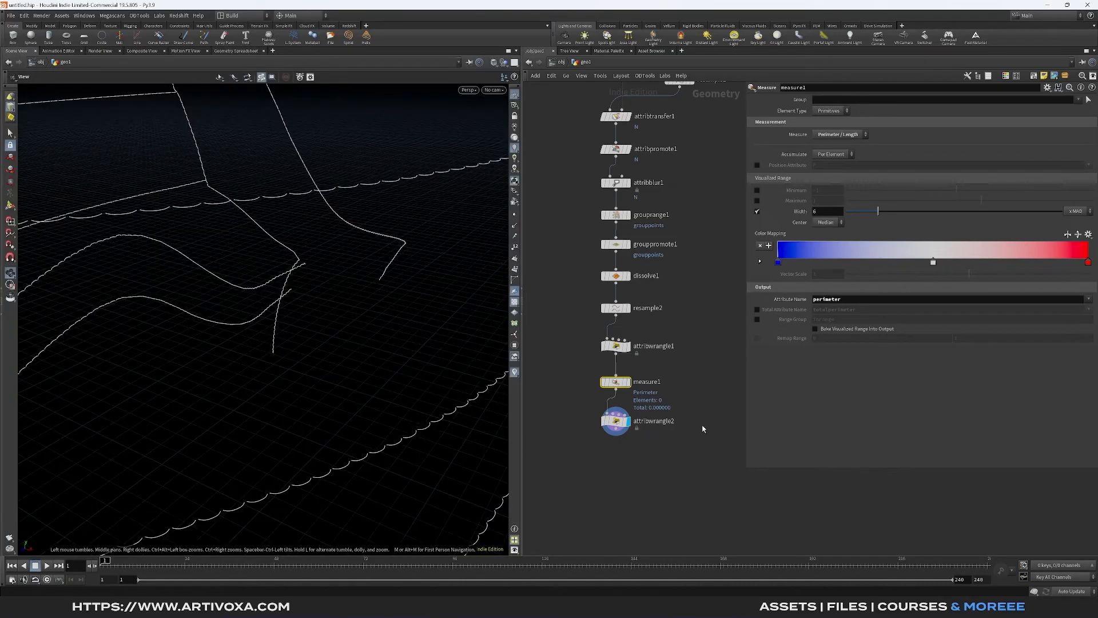
{"action": "left_click", "coordinate": [616, 421]}
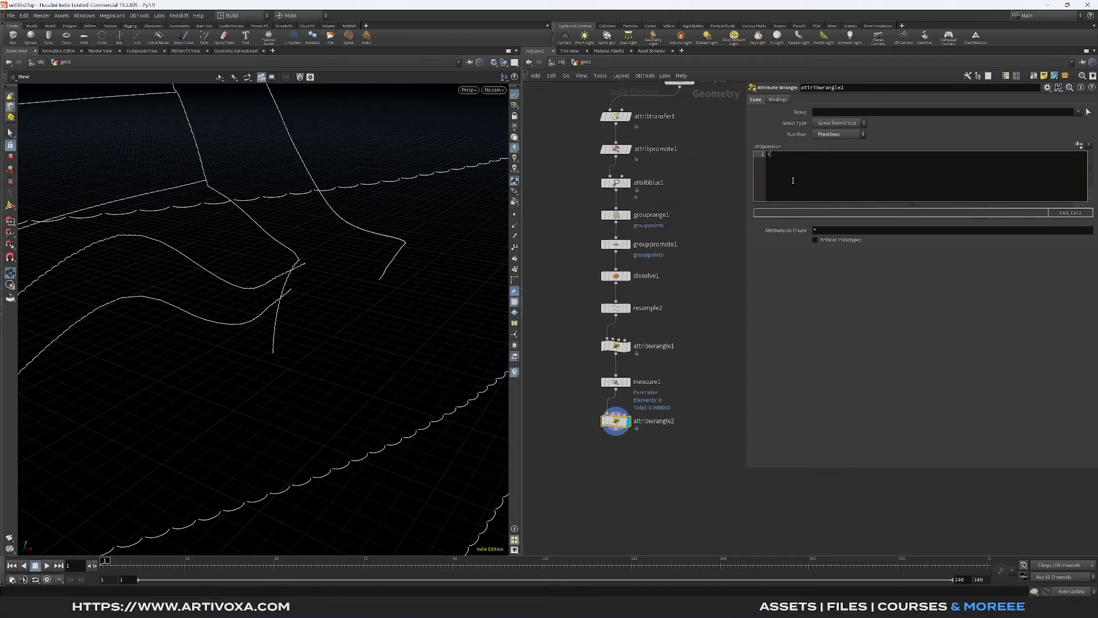
{"action": "type", "text": "f("}
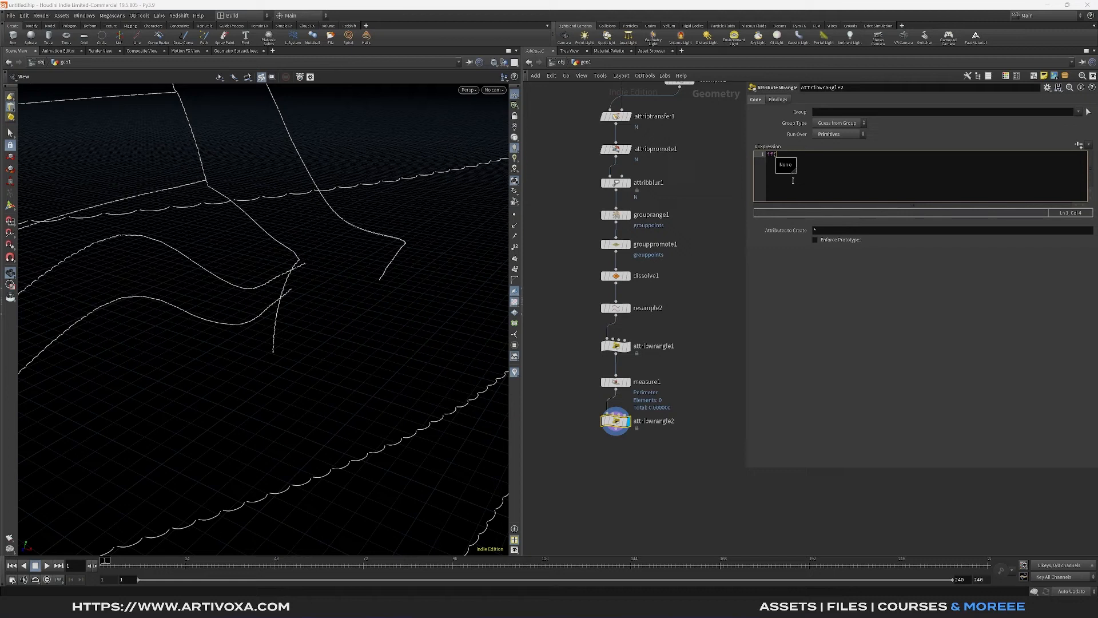
{"action": "type", "text": "@p"}
{"action": "type", "text": "meter<chf('threshold'){"}
{"action": "key", "text": "Return"}
{"action": "type", "text": "remove"}
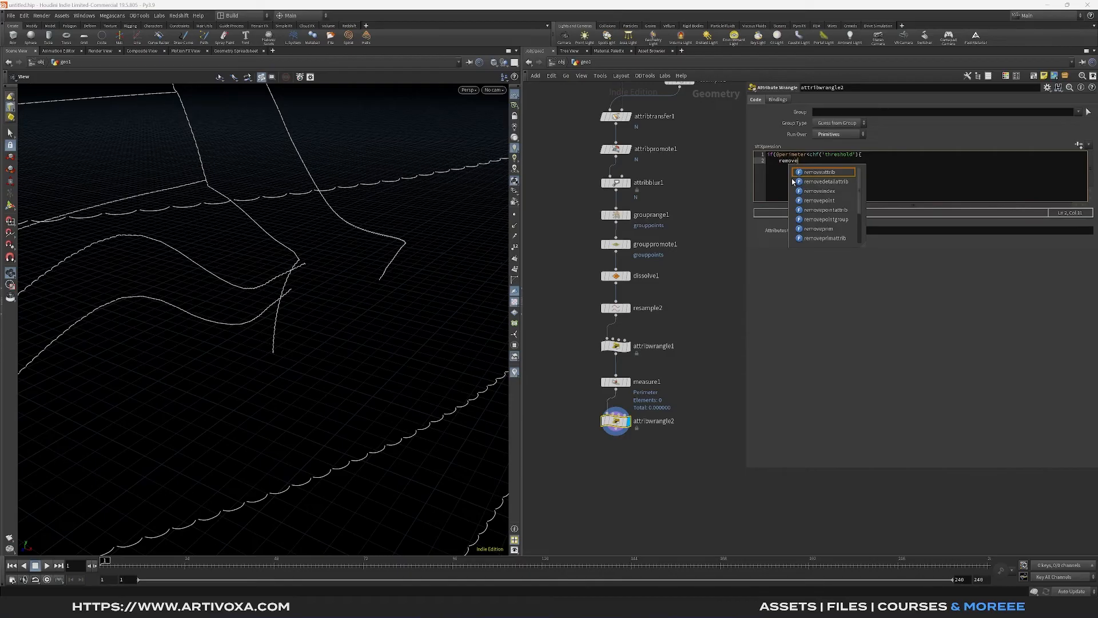
{"action": "type", "text": "pri"}
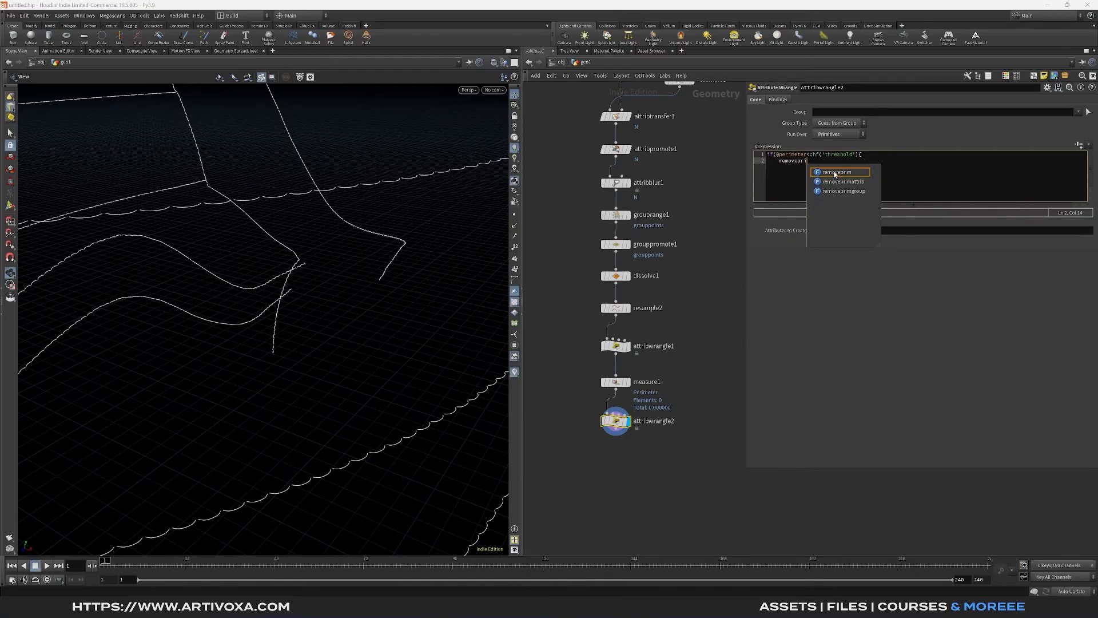
{"action": "left_click", "coordinate": [836, 173]}
{"action": "type", "text": "("}
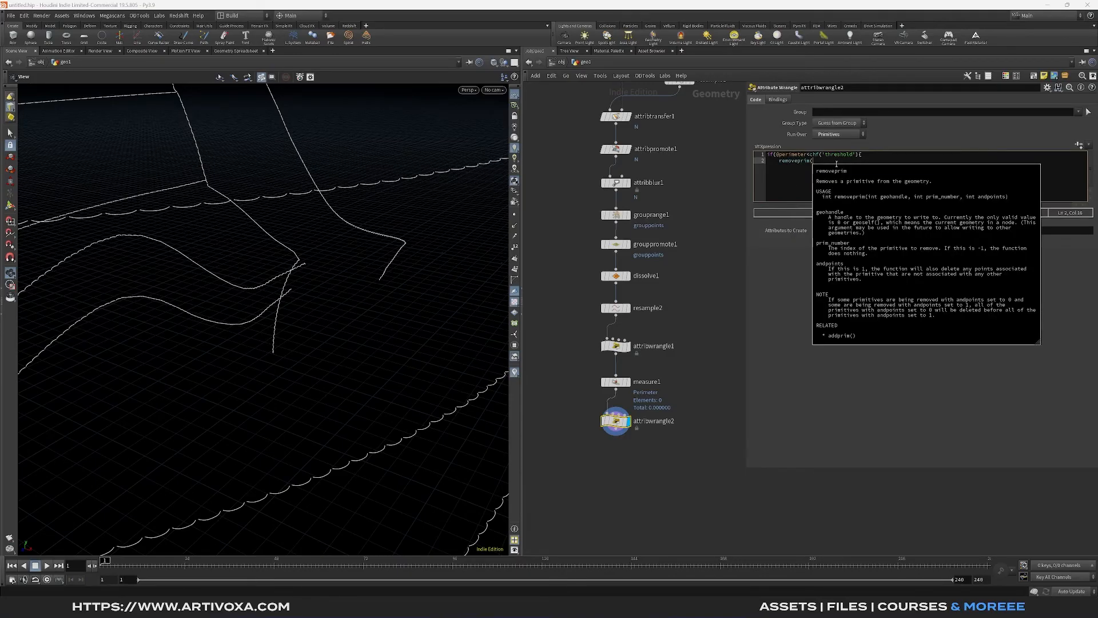
{"action": "type", "text": "0, @primnum, 1);"}
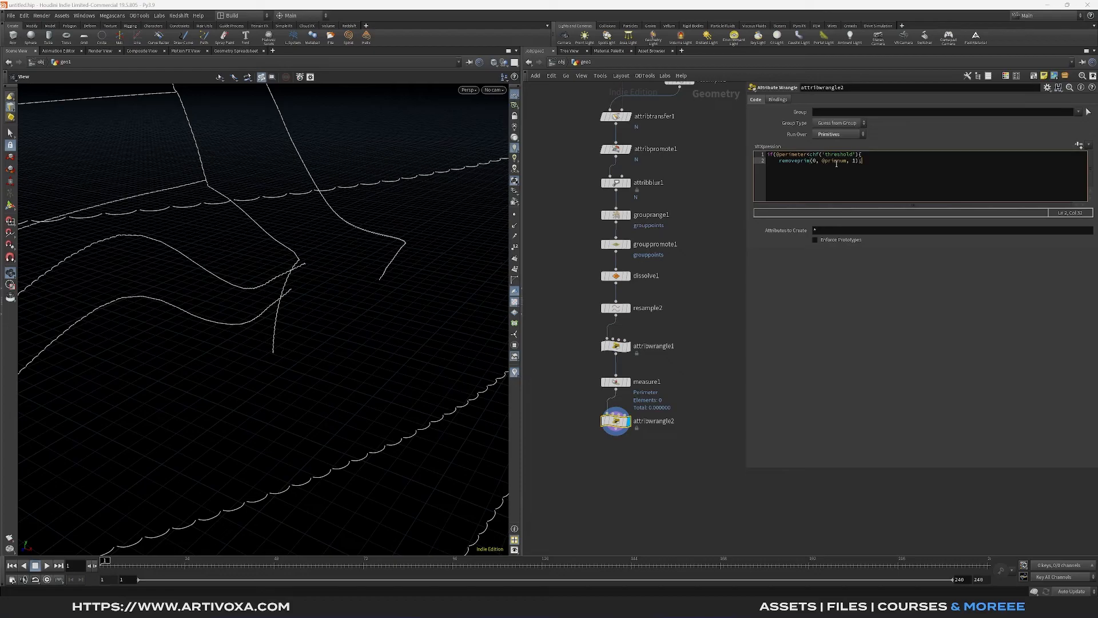
{"action": "key", "text": "Return"}
{"action": "left_click", "coordinate": [843, 375]}
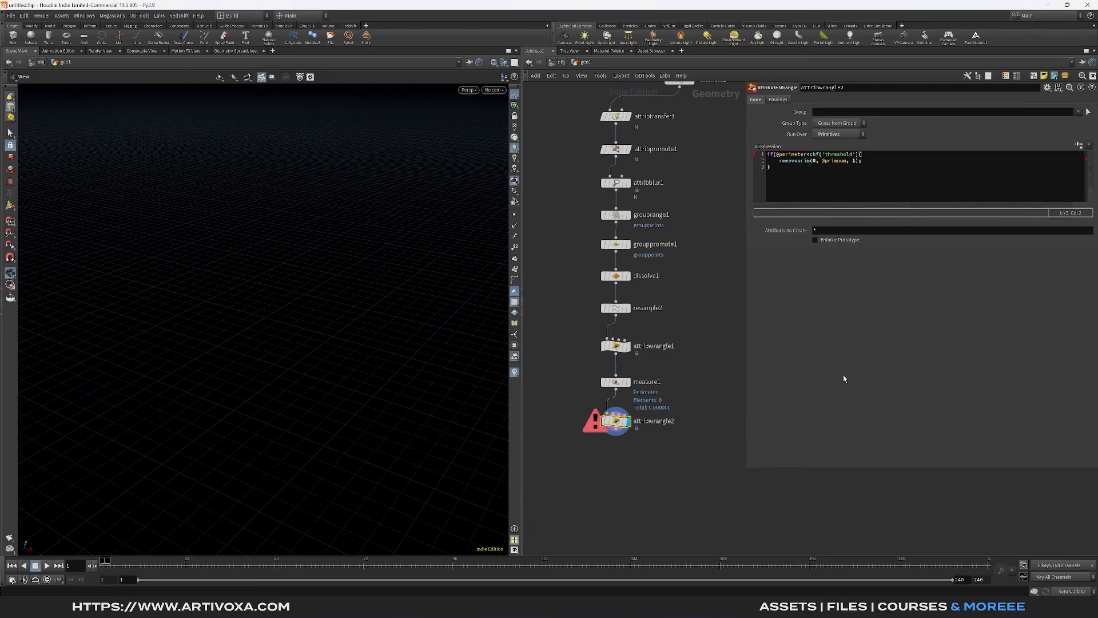
- Add the missing closing parenthesis to the if condition, then create the wrangle's Threshold parameter and set it to 0.02
{"action": "left_click", "coordinate": [857, 155]}
{"action": "type", "text": ")"}
{"action": "left_click", "coordinate": [1078, 147]}
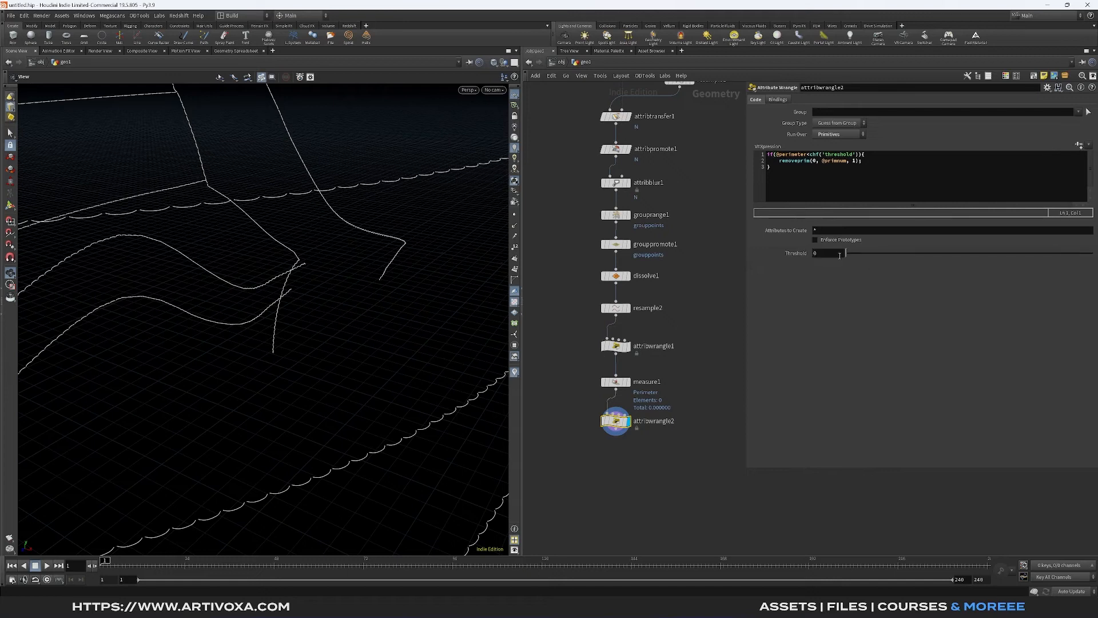
{"action": "left_click", "coordinate": [838, 253]}
{"action": "type", "text": "0.02"}
{"action": "key", "text": "Return"}
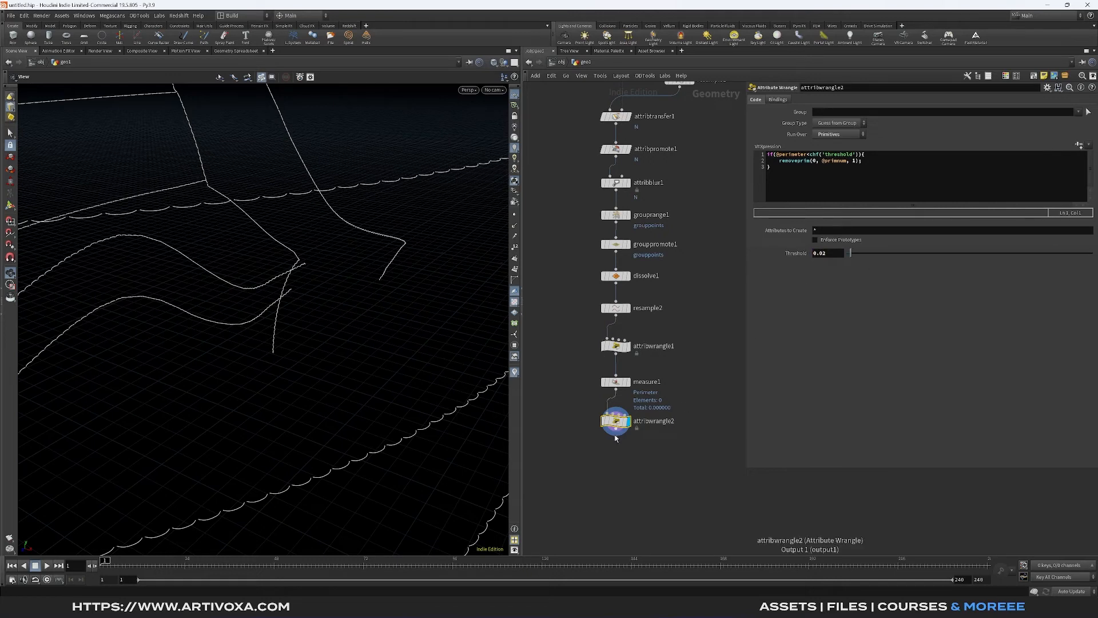
- Add an Orientation Along Curve node below the second Attribute Wrangle
{"action": "middle_click_drag", "start_coordinate": [620, 460], "coordinate": [620, 432]}
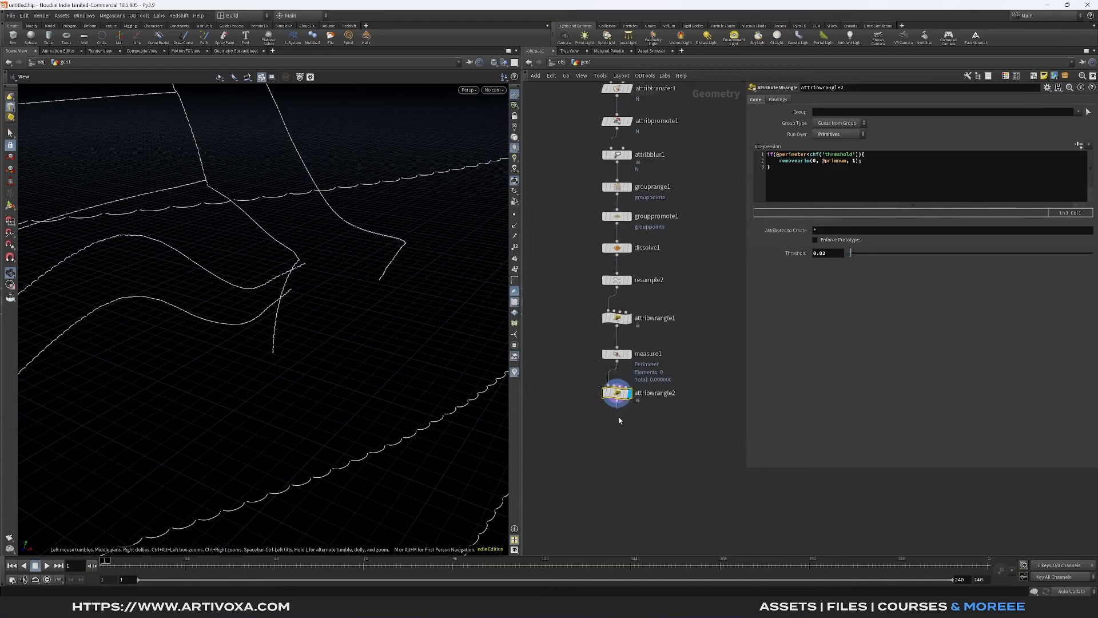
{"action": "key", "text": "Tab"}
{"action": "type", "text": "orient"}
{"action": "key", "text": "Down"}
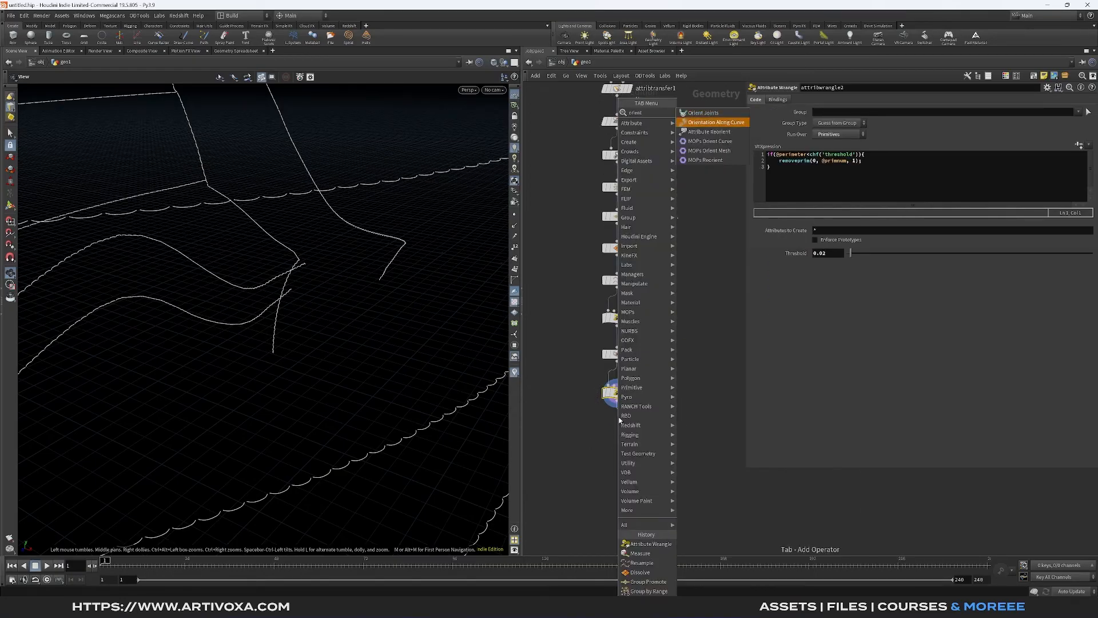
{"action": "key", "text": "Return"}
{"action": "left_click", "coordinate": [618, 430]}
- Add a Sweep node below the Orientation Along Curve node, display it, and set its surface shape to Round Tube
{"action": "left_click", "coordinate": [618, 434]}
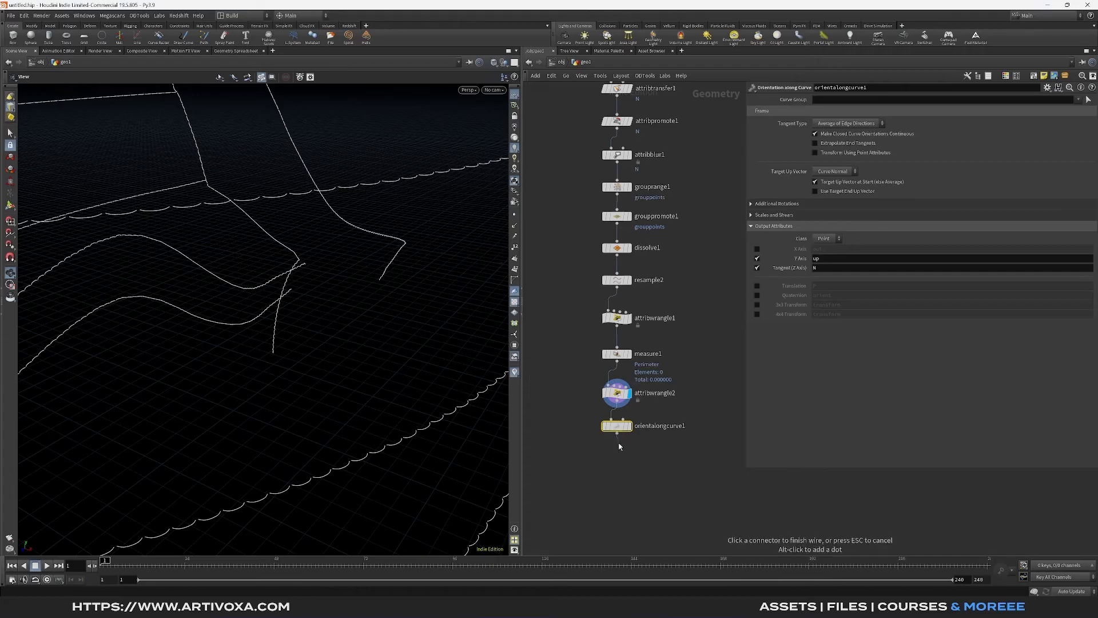
{"action": "key", "text": "Tab"}
{"action": "type", "text": "sweep"}
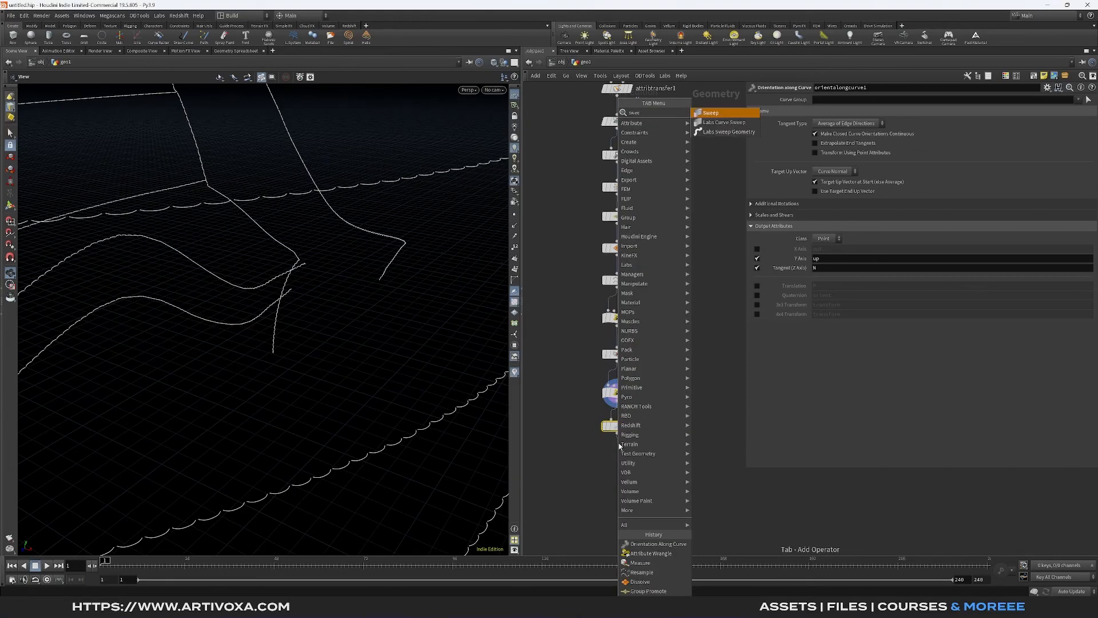
{"action": "key", "text": "Return"}
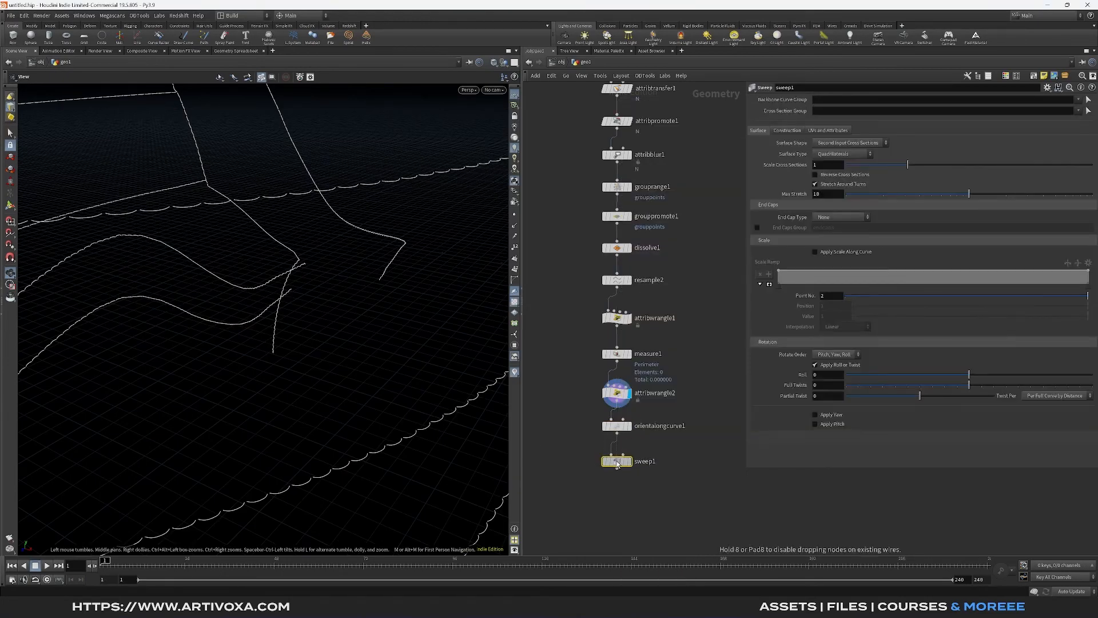
{"action": "left_click", "coordinate": [630, 461]}
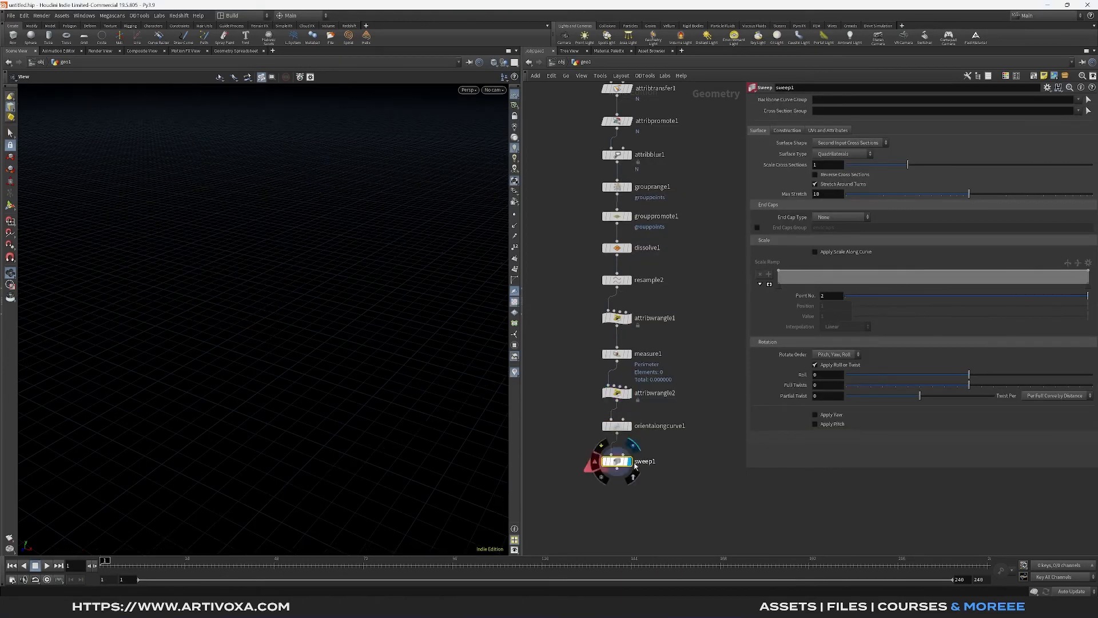
{"action": "left_click", "coordinate": [839, 144]}
{"action": "left_click", "coordinate": [829, 161]}
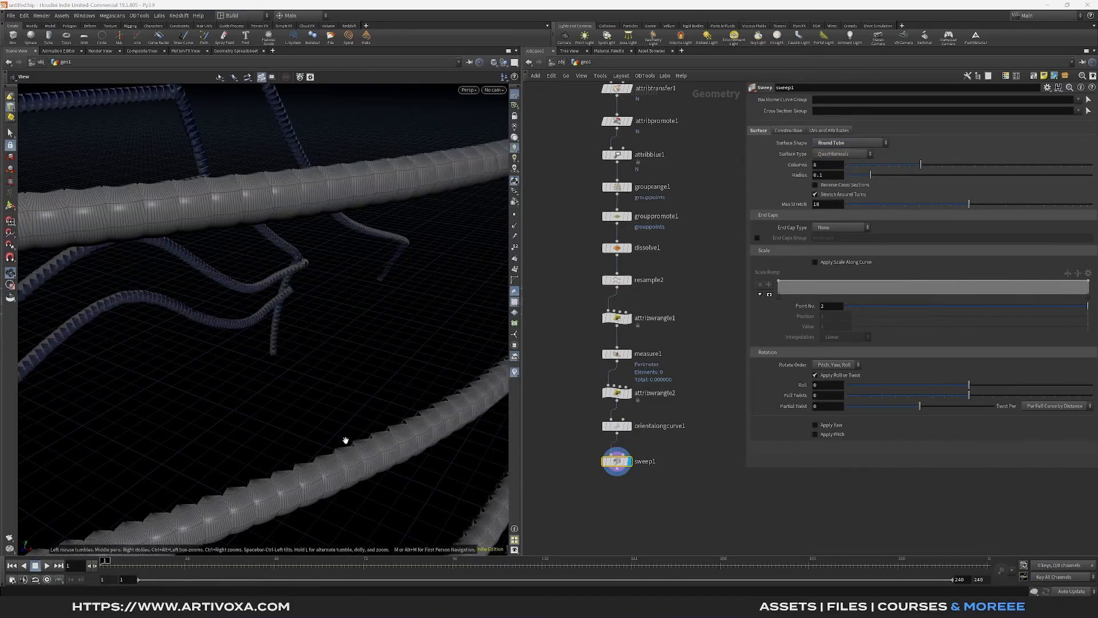
- Set the Sweep node's tube radius to 0.01
{"action": "scroll", "coordinate": [346, 441], "scroll_direction": "up", "scroll_amount": 3}
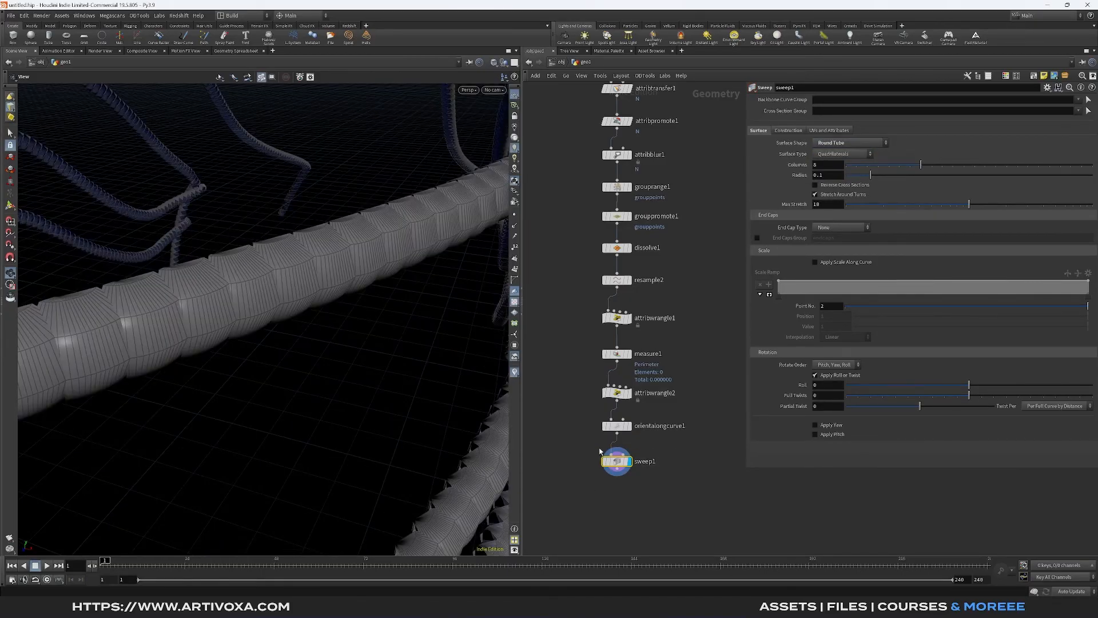
{"action": "left_click", "coordinate": [835, 176]}
{"action": "type", "text": "0.01"}
{"action": "key", "text": "Return"}
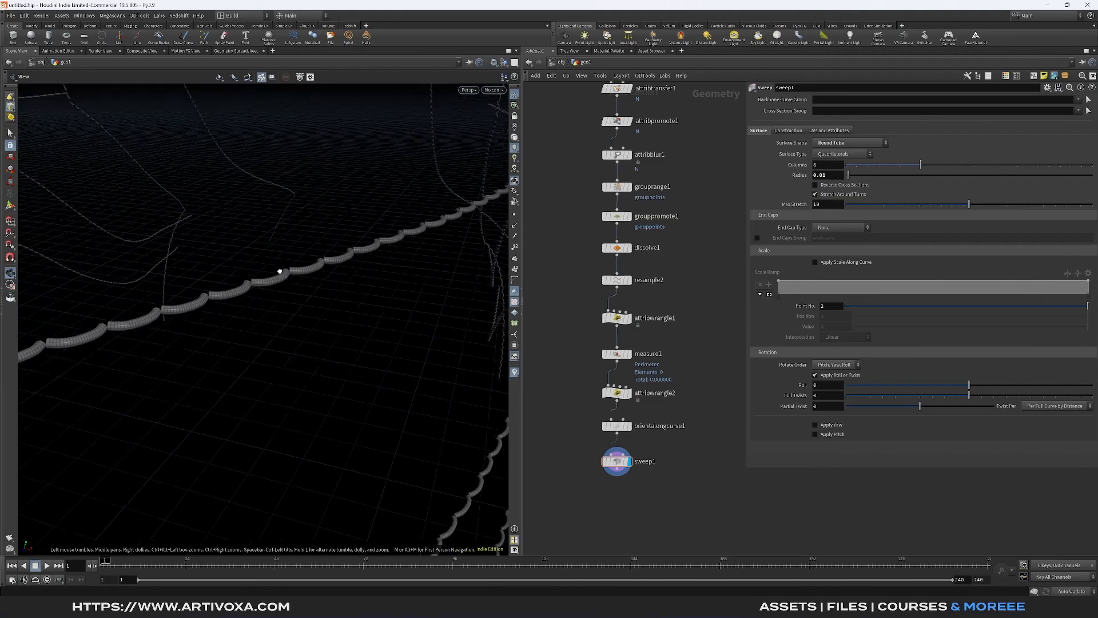
{"action": "left_click_drag", "start_coordinate": [280, 272], "coordinate": [257, 278]}
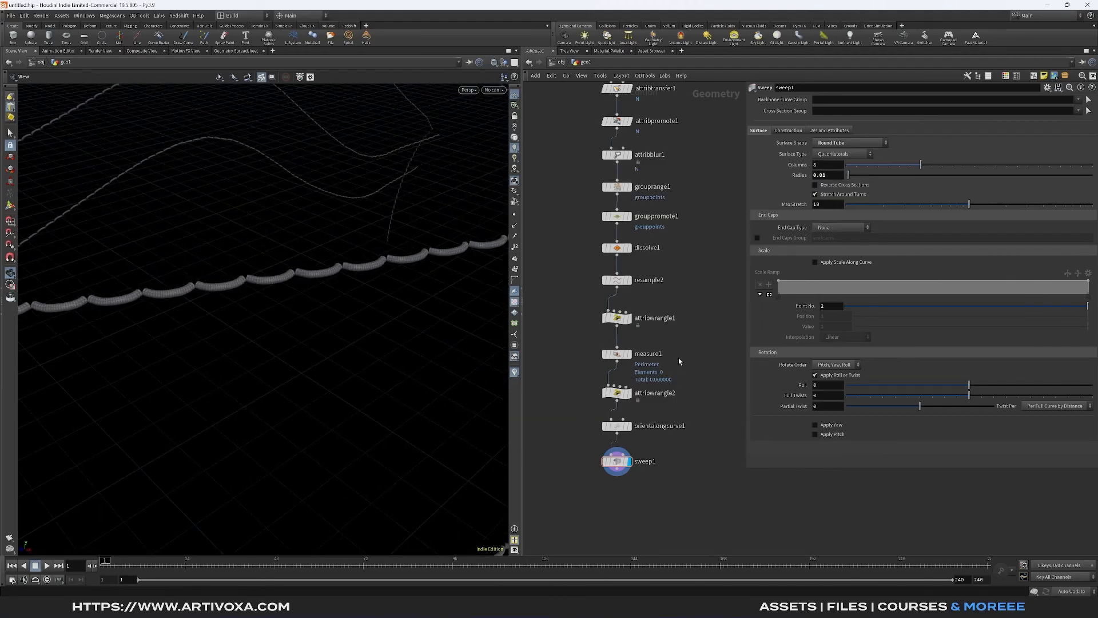
- Adjust the first Attribute Wrangle's ramp Scale, trying 0.035 and settling on 0.03
{"action": "left_click", "coordinate": [616, 318]}
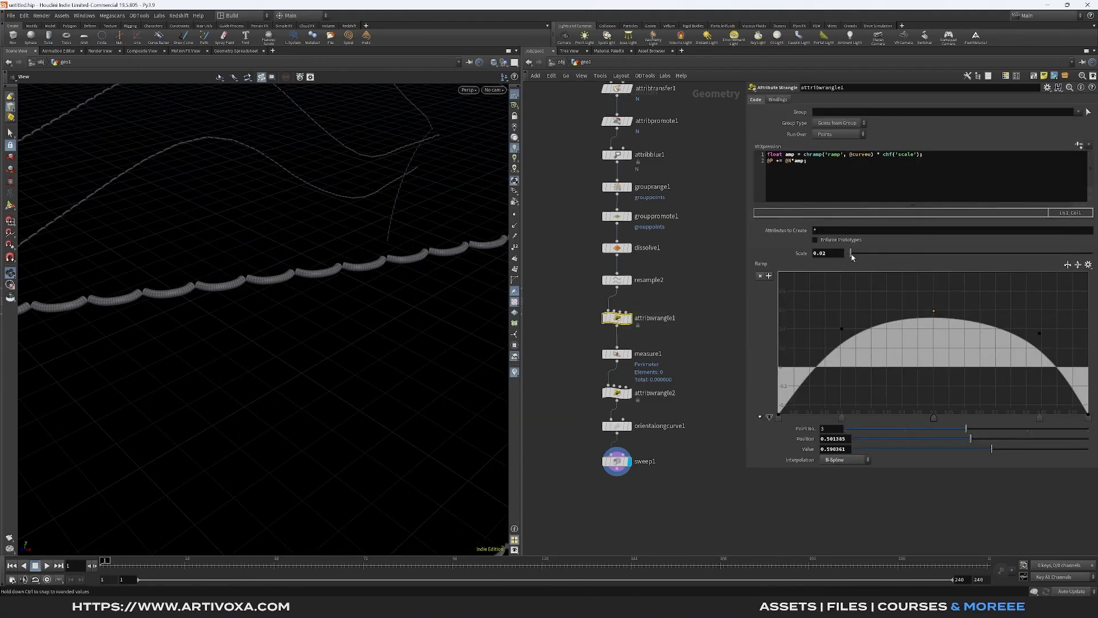
{"action": "left_click_drag", "start_coordinate": [856, 253], "coordinate": [824, 254]}
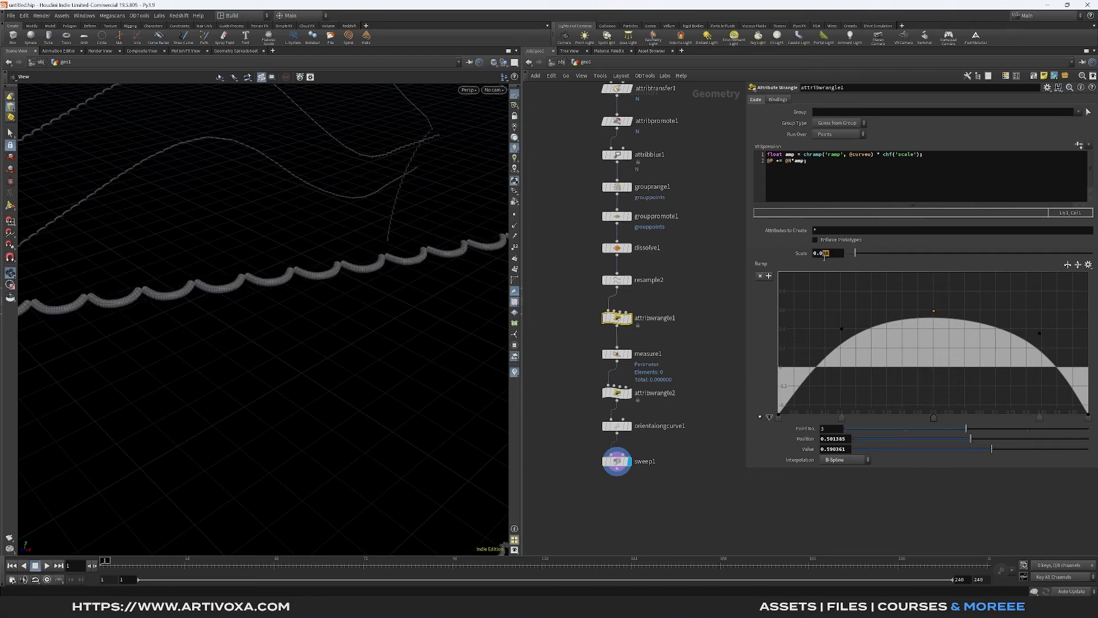
{"action": "type", "text": "35"}
{"action": "key", "text": "Return"}
{"action": "left_click_drag", "start_coordinate": [830, 255], "coordinate": [823, 255]}
{"action": "type", "text": "3"}
{"action": "key", "text": "Return"}
{"action": "mouse_move", "coordinate": [324, 312]}
{"action": "left_mouse_down"}
{"action": "mouse_move", "coordinate": [307, 305]}
{"action": "mouse_move", "coordinate": [323, 301]}
{"action": "left_mouse_up"}
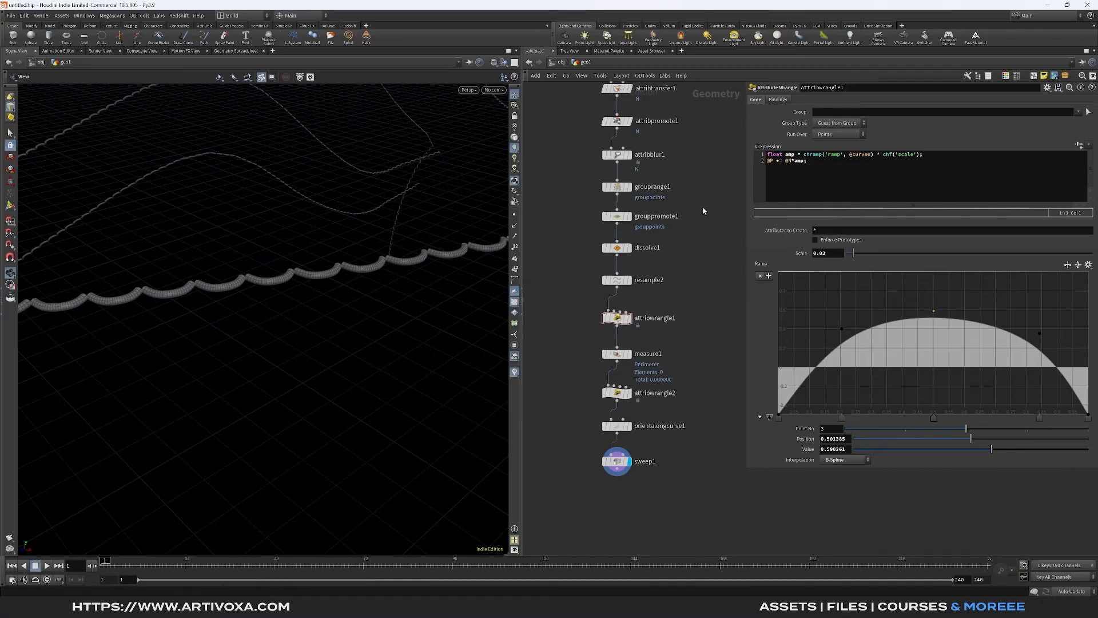
- Set the Group by Range node's range filter to select 5 of 30 points and inspect the stitch spacing
{"action": "left_click", "coordinate": [617, 187]}
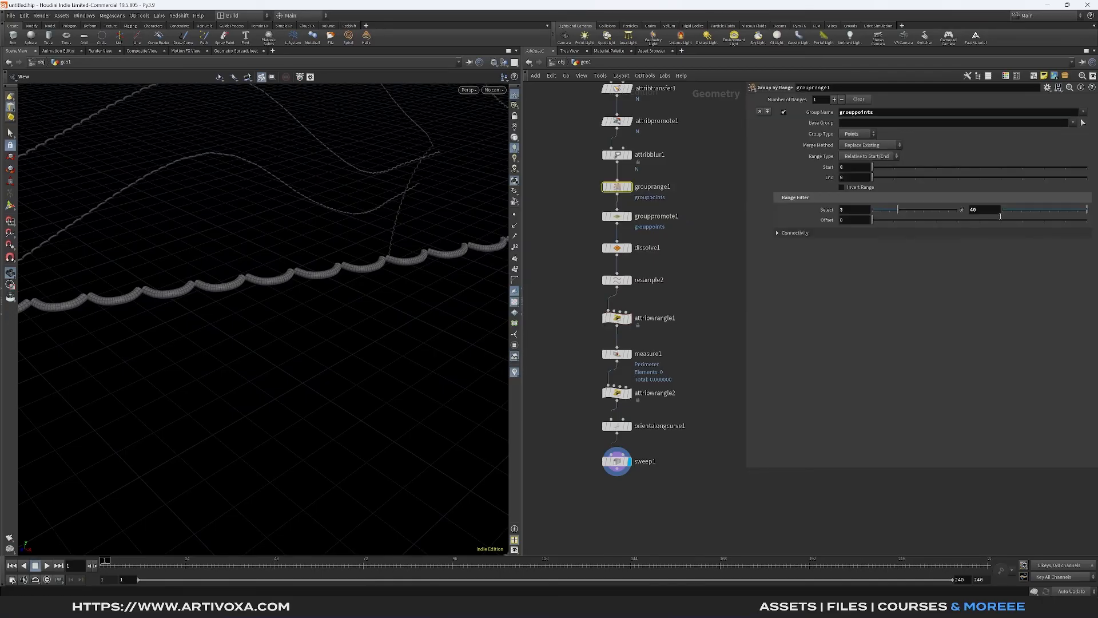
{"action": "double_click", "coordinate": [988, 210]}
{"action": "key", "text": "Return"}
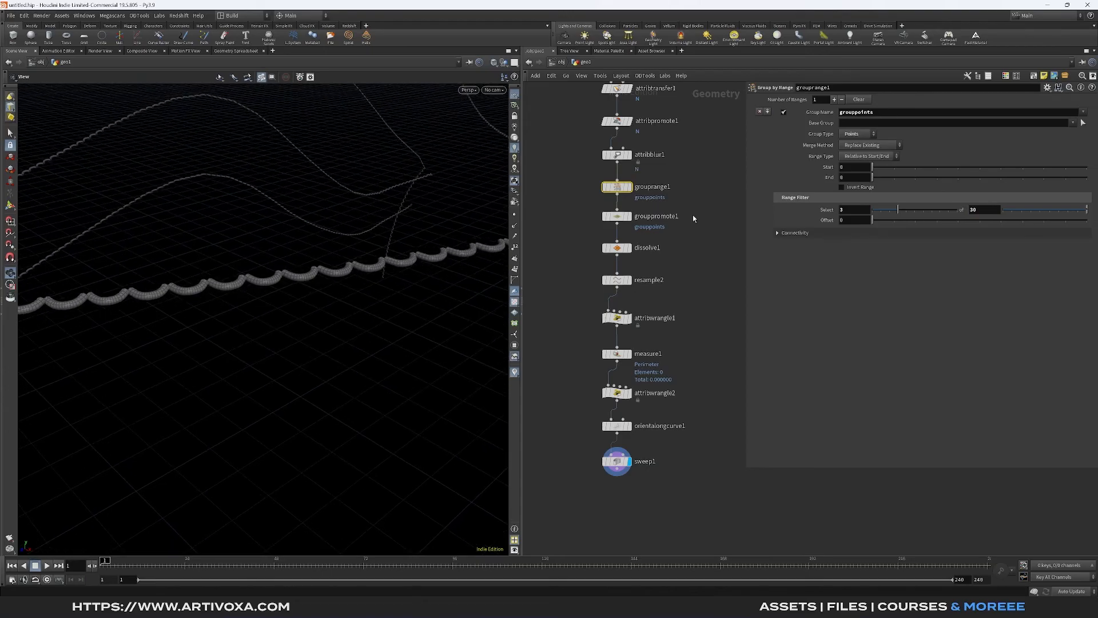
{"action": "left_click", "coordinate": [868, 210]}
{"action": "key", "text": "Return"}
{"action": "scroll", "coordinate": [213, 297], "scroll_direction": "up", "scroll_amount": 5}
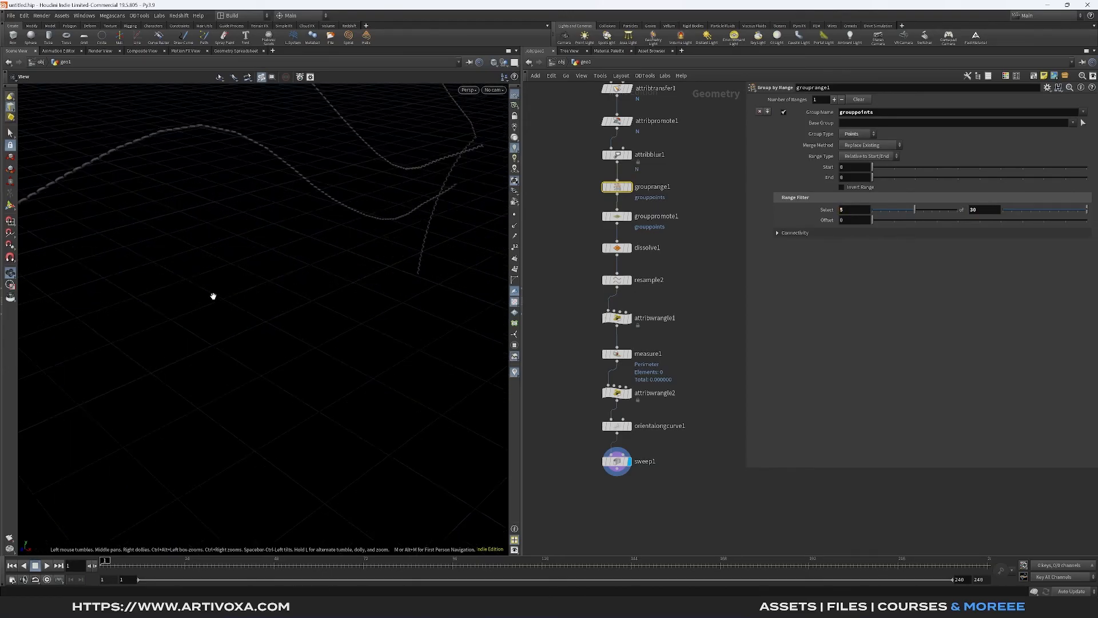
{"action": "scroll", "coordinate": [212, 285], "scroll_direction": "down", "scroll_amount": 1}
{"action": "scroll", "coordinate": [211, 285], "scroll_direction": "down", "scroll_amount": 4}
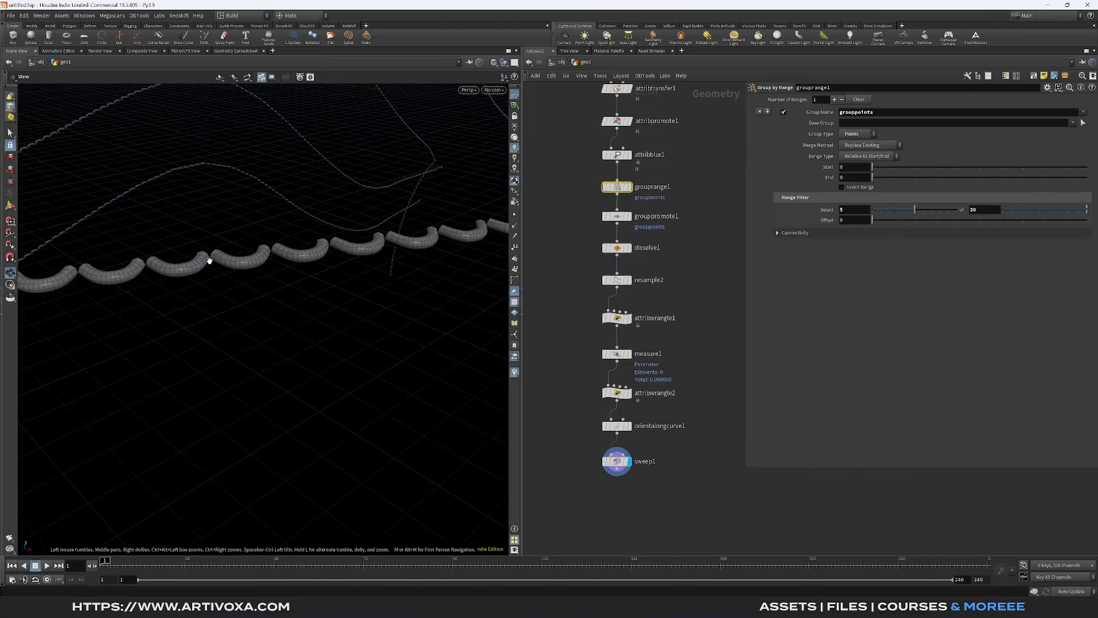
- Set the Group by Range node's range filter to select 8 of 40 points, after trying 10 of 40
{"action": "double_click", "coordinate": [982, 209]}
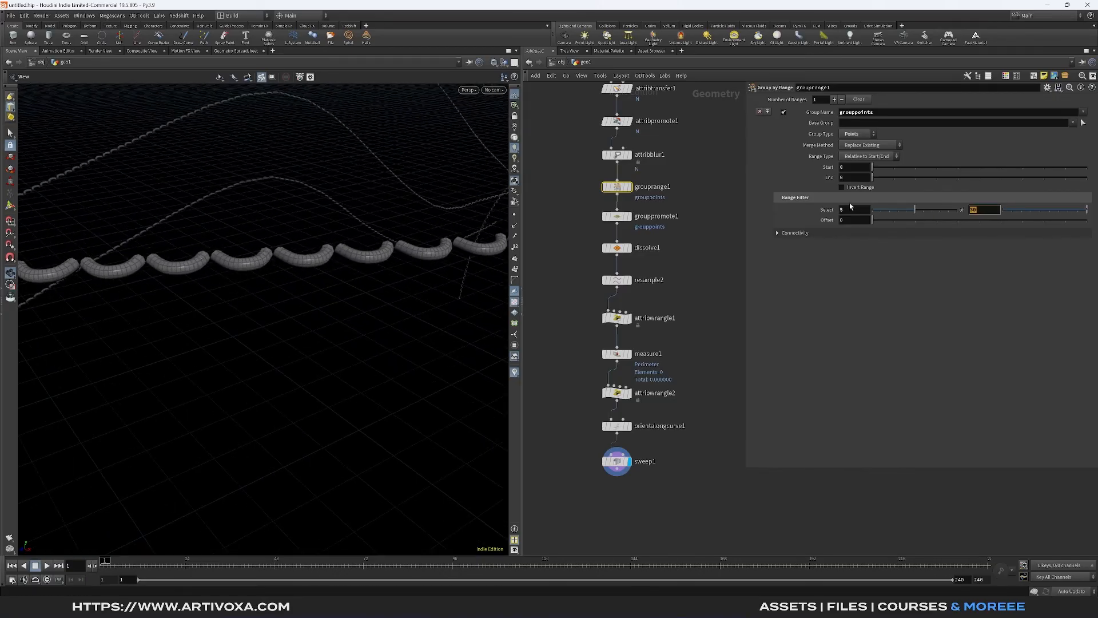
{"action": "type", "text": "40"}
{"action": "key", "text": "Return"}
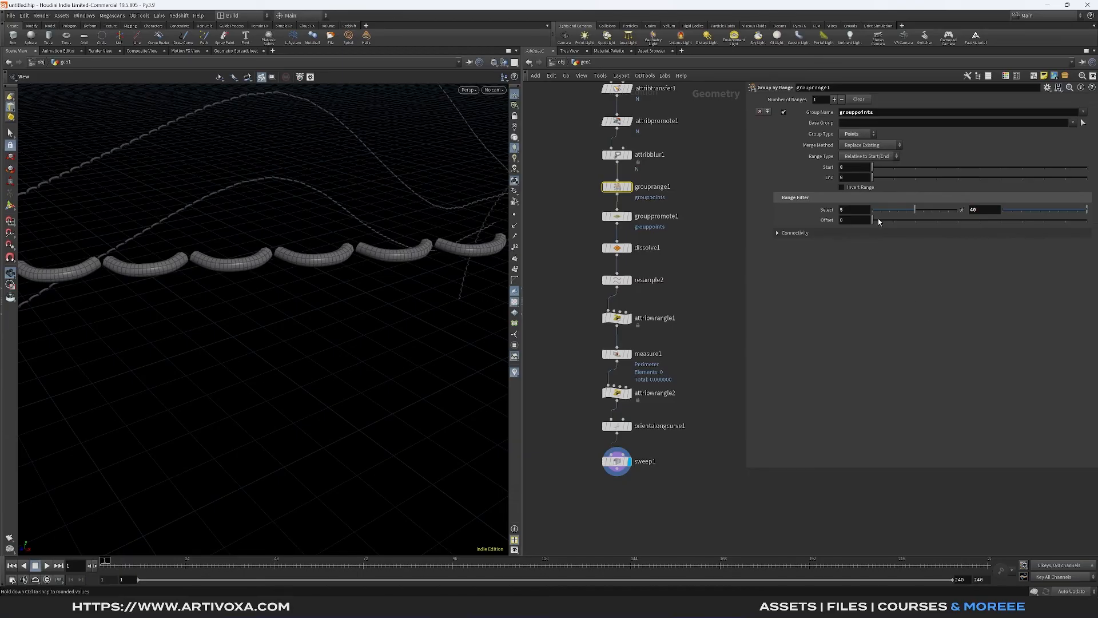
{"action": "double_click", "coordinate": [858, 214]}
{"action": "type", "text": "4"}
{"action": "key", "text": "BackSpace"}
{"action": "type", "text": "10"}
{"action": "key", "text": "Return"}
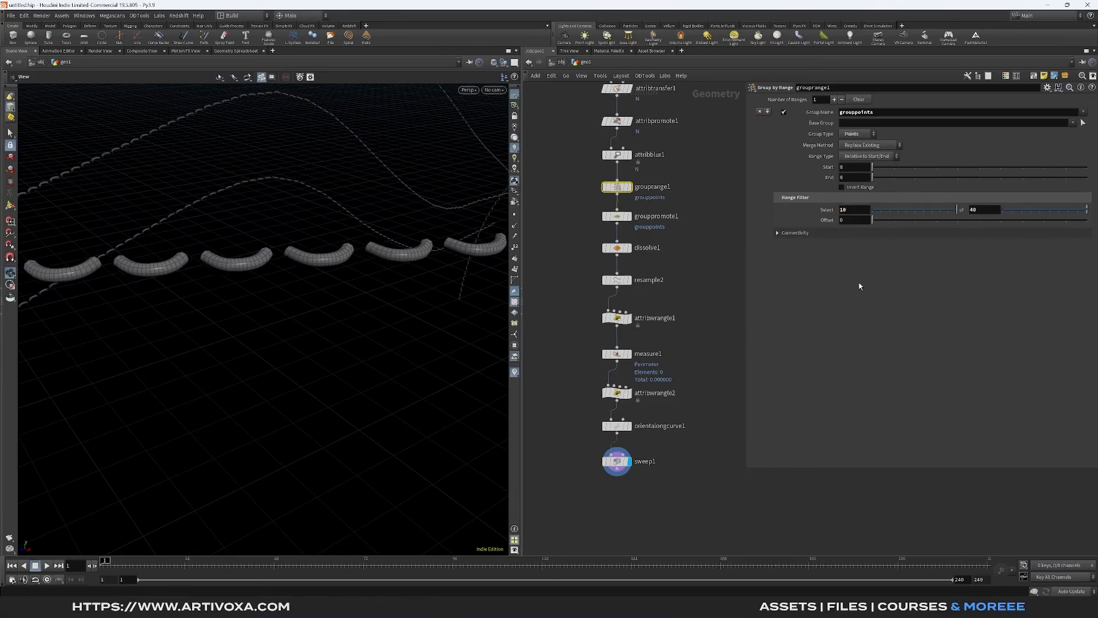
{"action": "double_click", "coordinate": [854, 209]}
{"action": "type", "text": "8"}
{"action": "key", "text": "Return"}
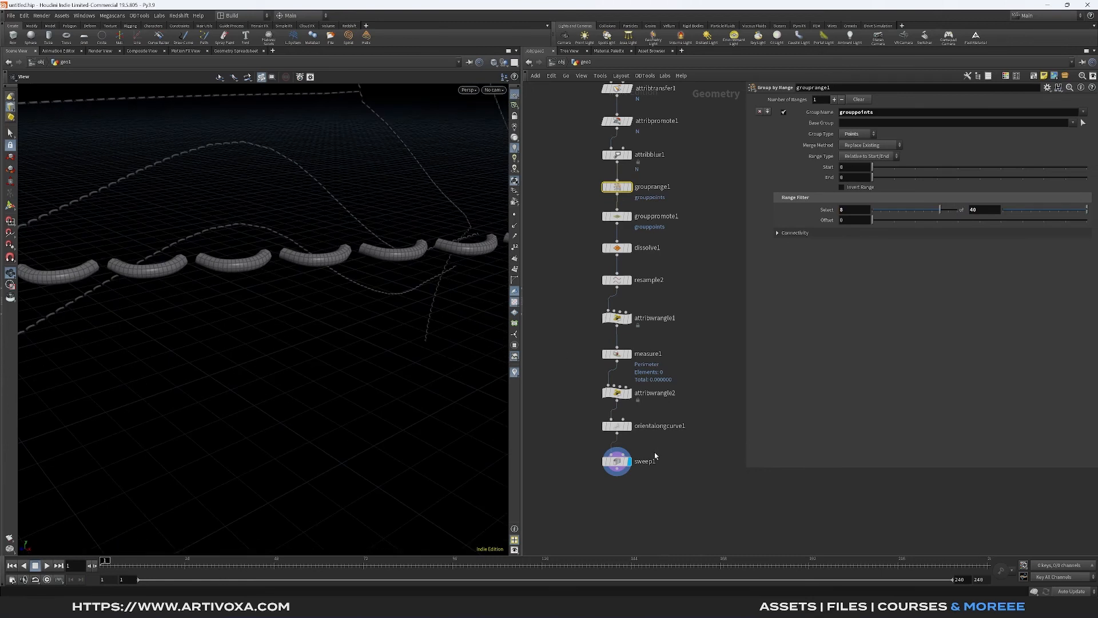
- Enable Compute UVs on the Sweep node and return to its surface settings
{"action": "left_click", "coordinate": [616, 462]}
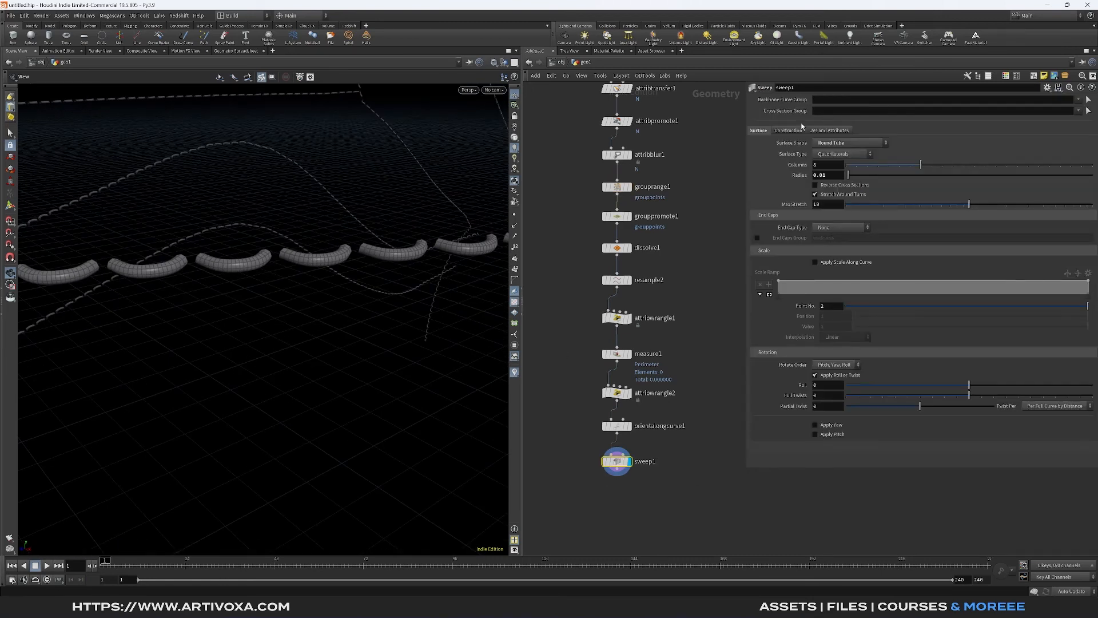
{"action": "left_click", "coordinate": [830, 131]}
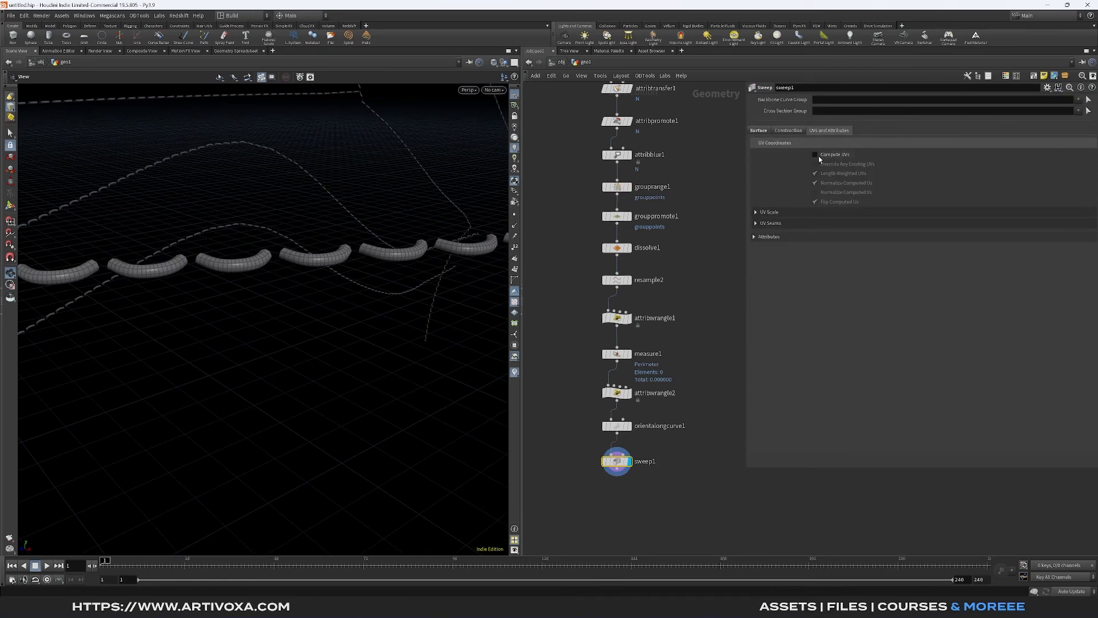
{"action": "left_click", "coordinate": [816, 155]}
{"action": "left_click", "coordinate": [764, 133]}
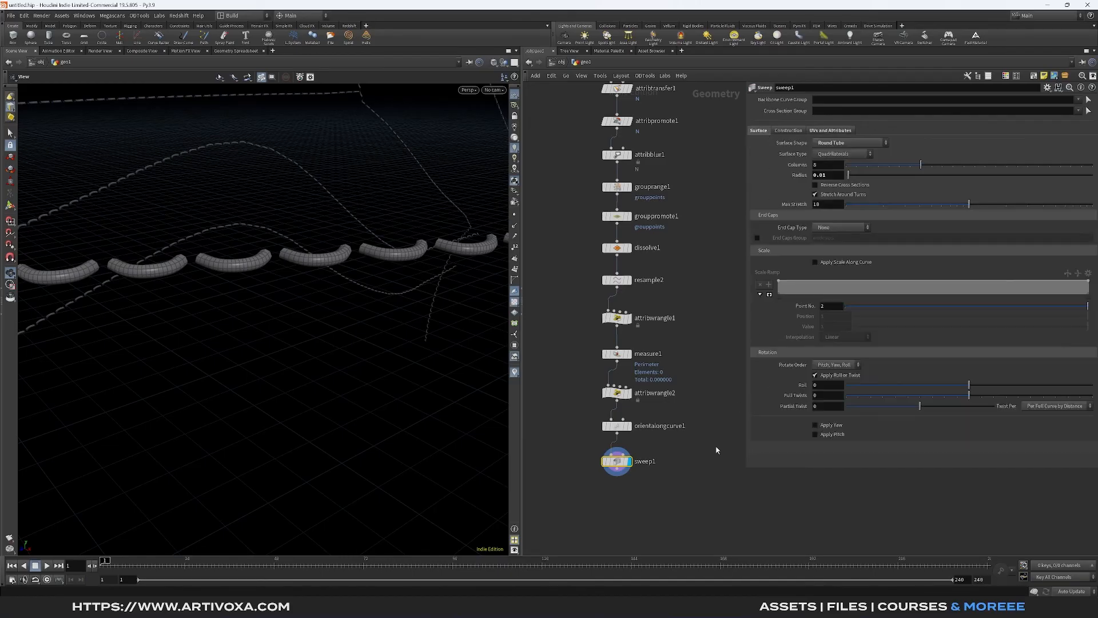
{"action": "middle_click_drag", "start_coordinate": [672, 486], "coordinate": [703, 454]}
{"action": "scroll", "coordinate": [325, 309], "scroll_direction": "down", "scroll_amount": 3}
{"action": "scroll", "coordinate": [325, 309], "scroll_direction": "down", "scroll_amount": 2}
{"action": "scroll", "coordinate": [325, 309], "scroll_direction": "up", "scroll_amount": 2}
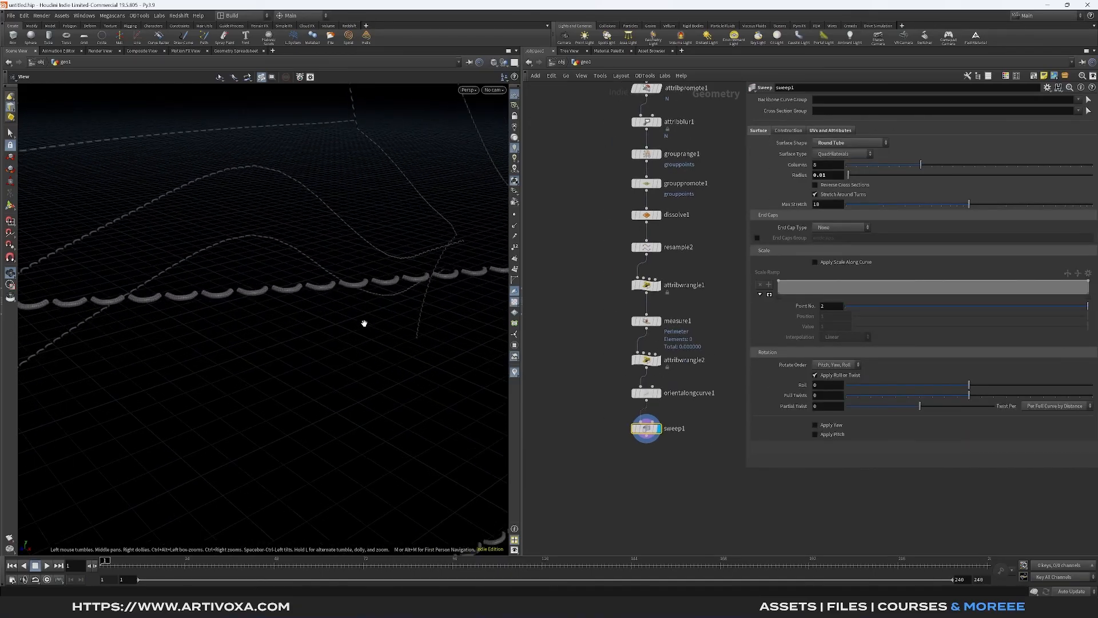
{"action": "scroll", "coordinate": [270, 268], "scroll_direction": "up", "scroll_amount": 1}
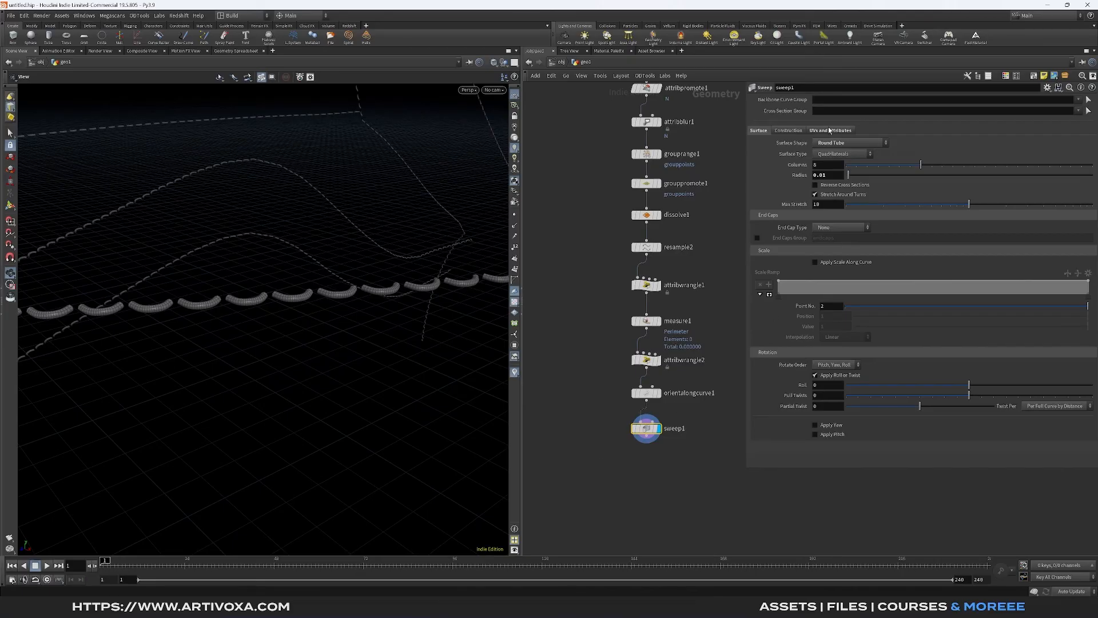
- Set the Sweep node's End Cap Type to Single Polygon and check the stitch ends
{"action": "left_click", "coordinate": [835, 228]}
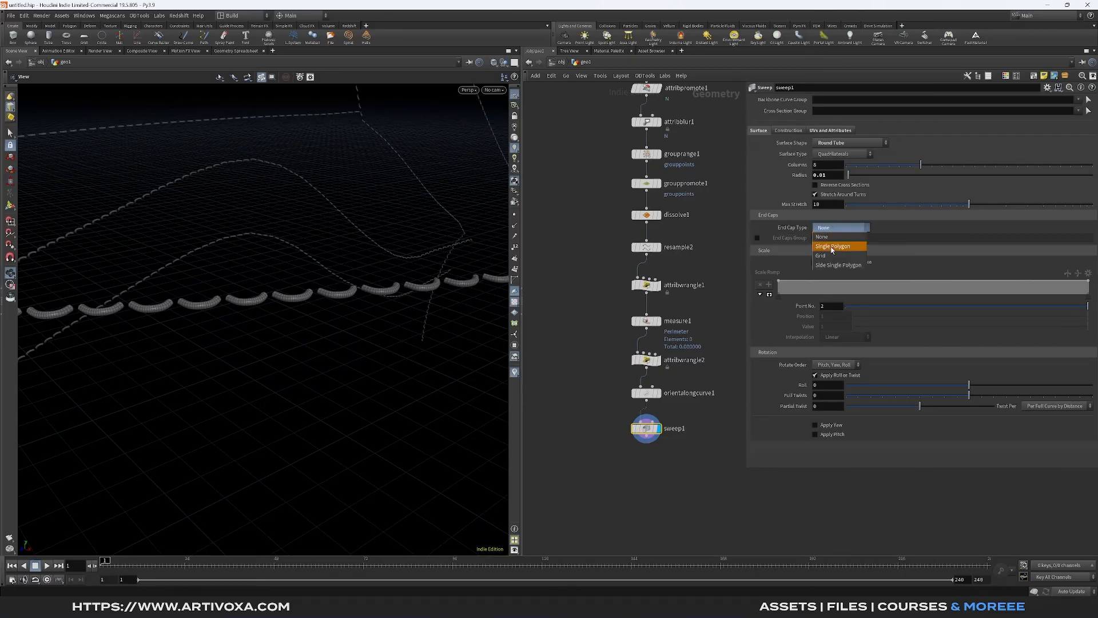
{"action": "left_click", "coordinate": [832, 246]}
{"action": "left_click_drag", "start_coordinate": [355, 299], "coordinate": [298, 320]}
{"action": "scroll", "coordinate": [294, 307], "scroll_direction": "up", "scroll_amount": 5}
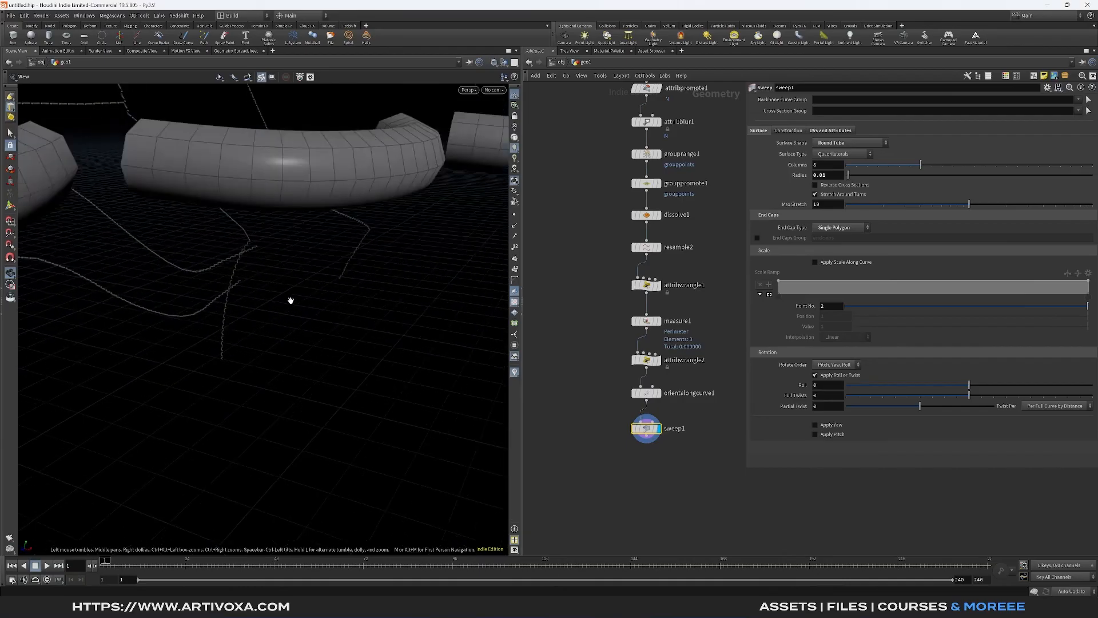
{"action": "scroll", "coordinate": [290, 294], "scroll_direction": "down", "scroll_amount": 2}
{"action": "mouse_move", "coordinate": [263, 268]}
{"action": "left_mouse_down"}
{"action": "mouse_move", "coordinate": [369, 268]}
{"action": "mouse_move", "coordinate": [281, 271]}
{"action": "left_mouse_up"}
{"action": "scroll", "coordinate": [281, 271], "scroll_direction": "down", "scroll_amount": 8}
{"action": "scroll", "coordinate": [628, 473], "scroll_direction": "down", "scroll_amount": 6}
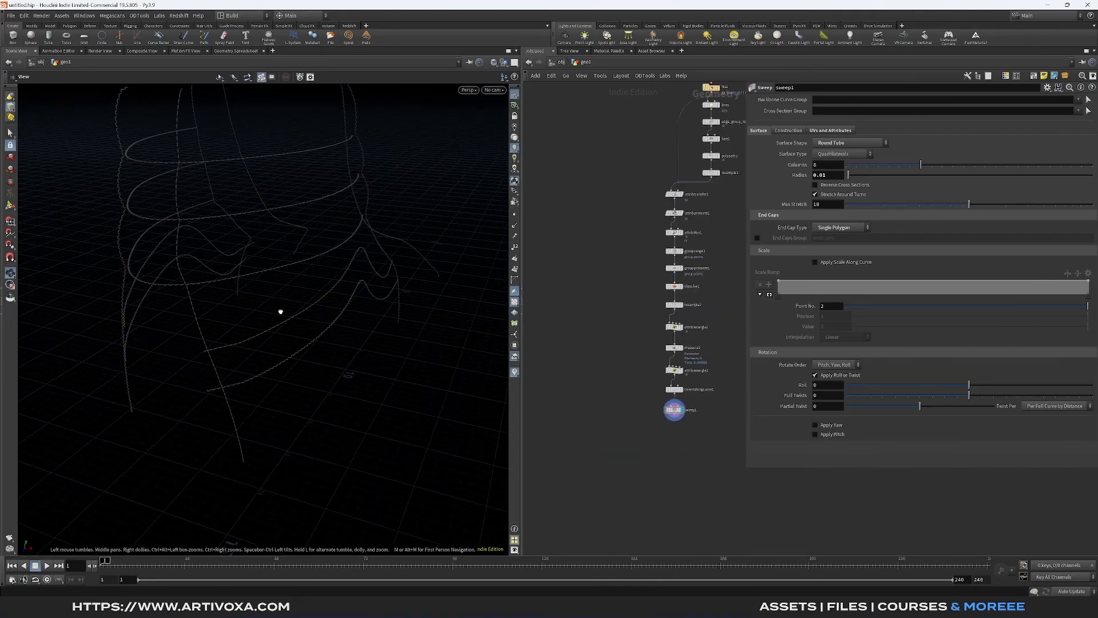
{"action": "left_click_drag", "start_coordinate": [280, 310], "coordinate": [258, 308]}
- Add a Merge node combining the imported shoe file with the swept stitches, display it and inspect the stitches along the seams
{"action": "middle_click_drag", "start_coordinate": [619, 423], "coordinate": [600, 431]}
{"action": "key", "text": "Tab"}
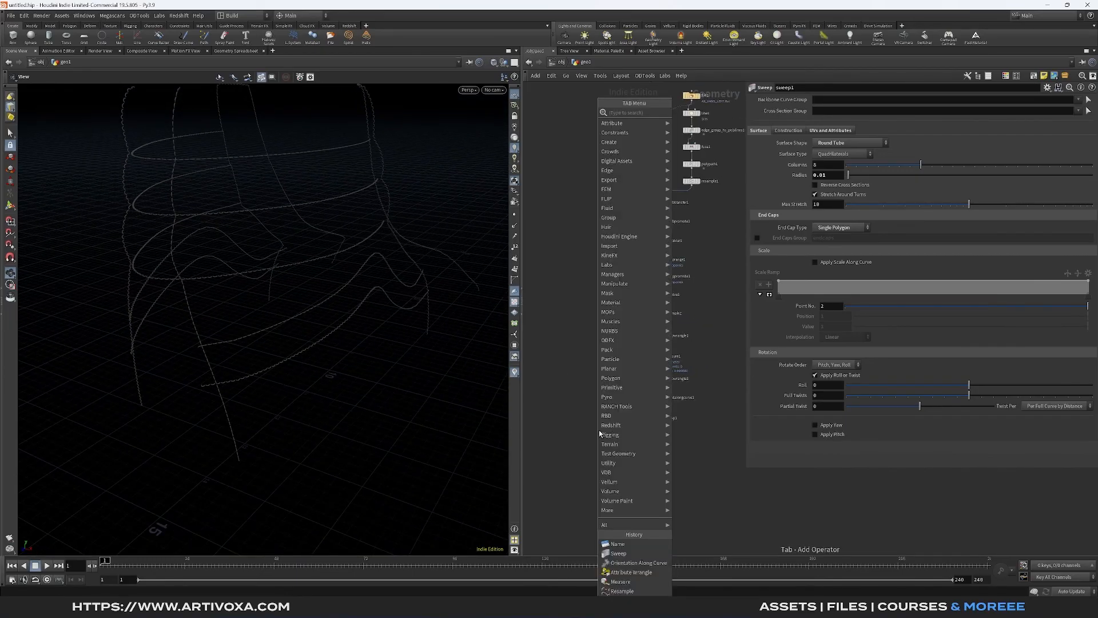
{"action": "type", "text": "merge"}
{"action": "key", "text": "Return"}
{"action": "left_click", "coordinate": [598, 433]}
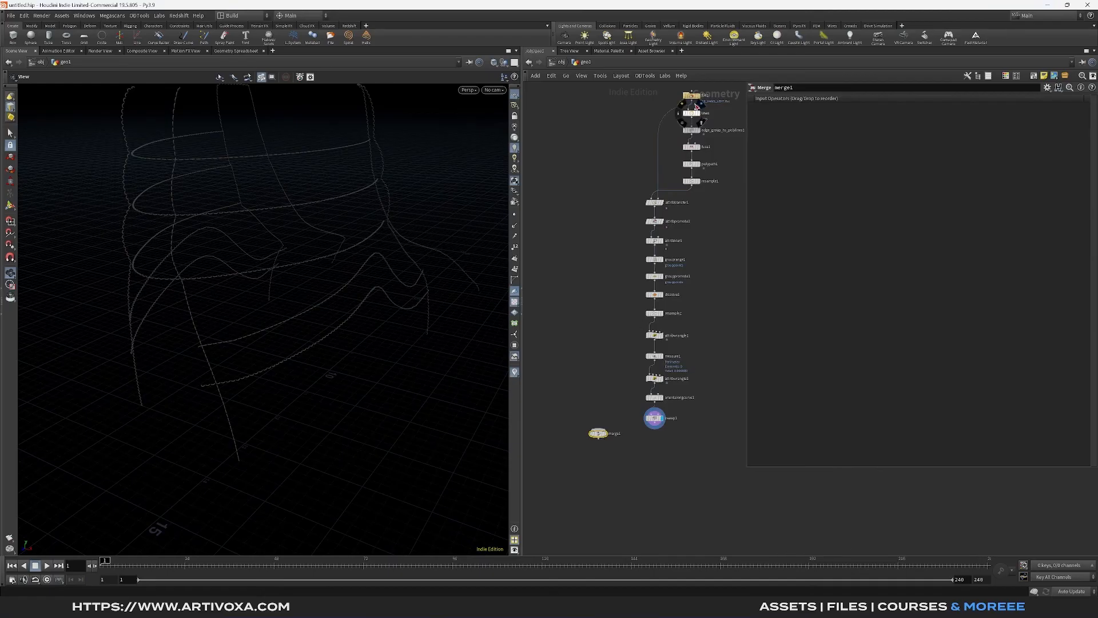
{"action": "left_click_drag", "start_coordinate": [697, 106], "coordinate": [593, 447]}
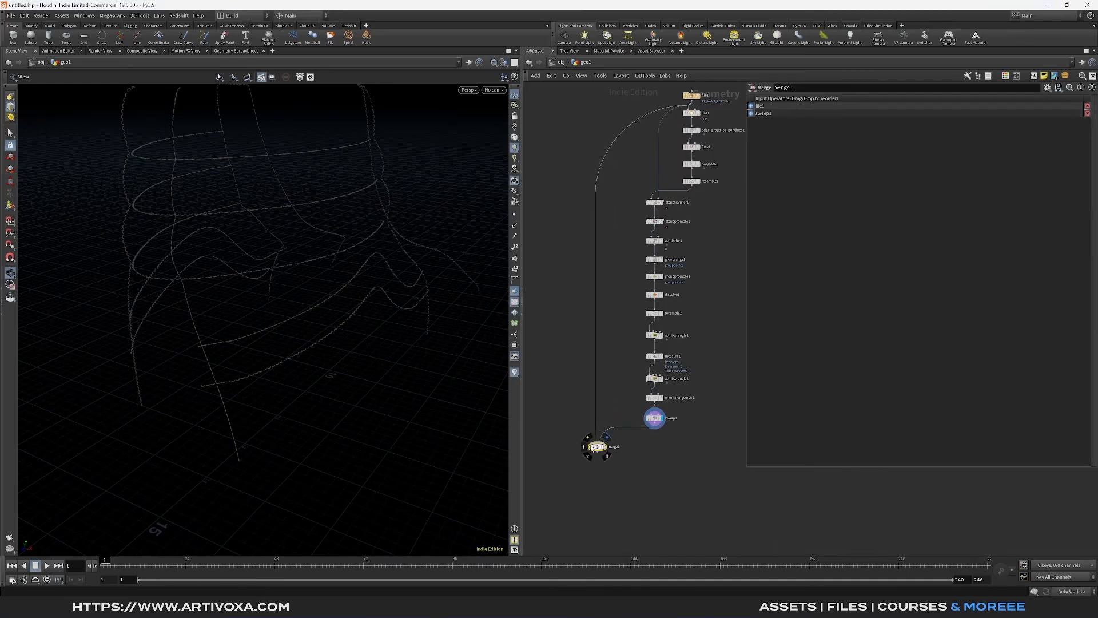
{"action": "left_click", "coordinate": [605, 447]}
{"action": "scroll", "coordinate": [320, 298], "scroll_direction": "up", "scroll_amount": 8}
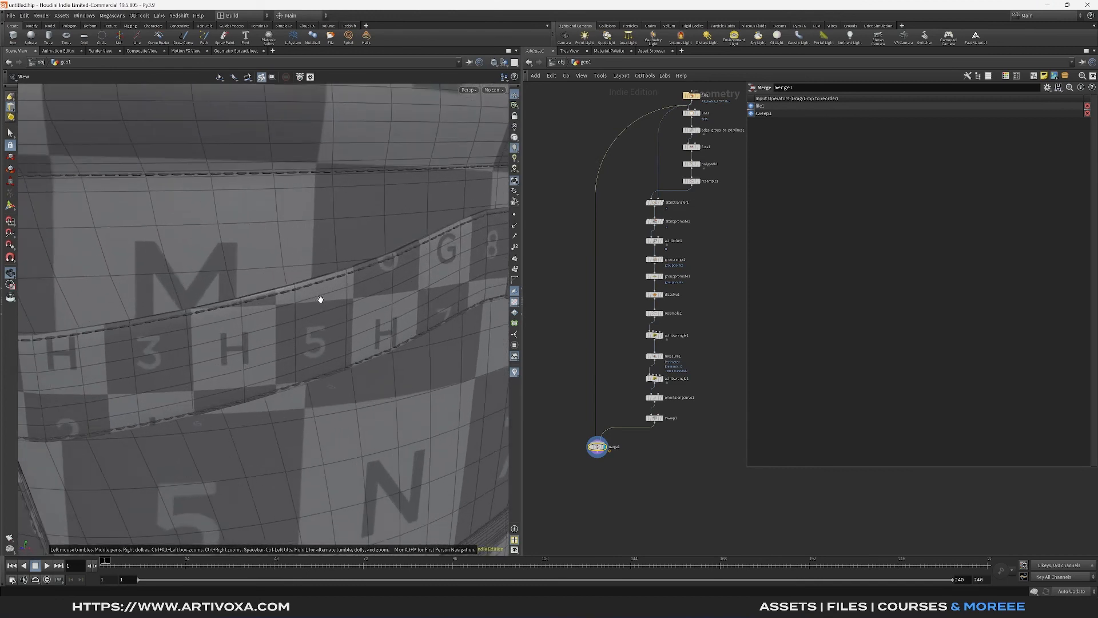
{"action": "mouse_move", "coordinate": [320, 299]}
{"action": "left_mouse_down"}
{"action": "mouse_move", "coordinate": [221, 275]}
{"action": "mouse_move", "coordinate": [317, 282]}
{"action": "left_mouse_up"}
{"action": "scroll", "coordinate": [365, 344], "scroll_direction": "up", "scroll_amount": 3}
{"action": "left_click_drag", "start_coordinate": [435, 338], "coordinate": [342, 328]}
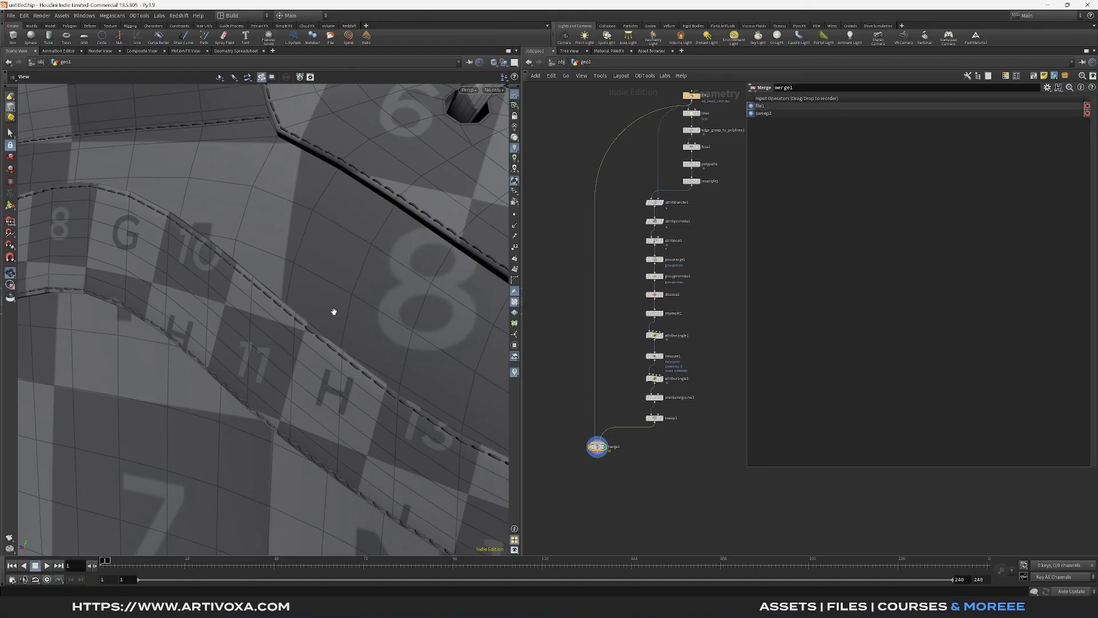
{"action": "left_click_drag", "start_coordinate": [326, 307], "coordinate": [421, 350]}
{"action": "middle_click_drag", "start_coordinate": [338, 340], "coordinate": [319, 324]}
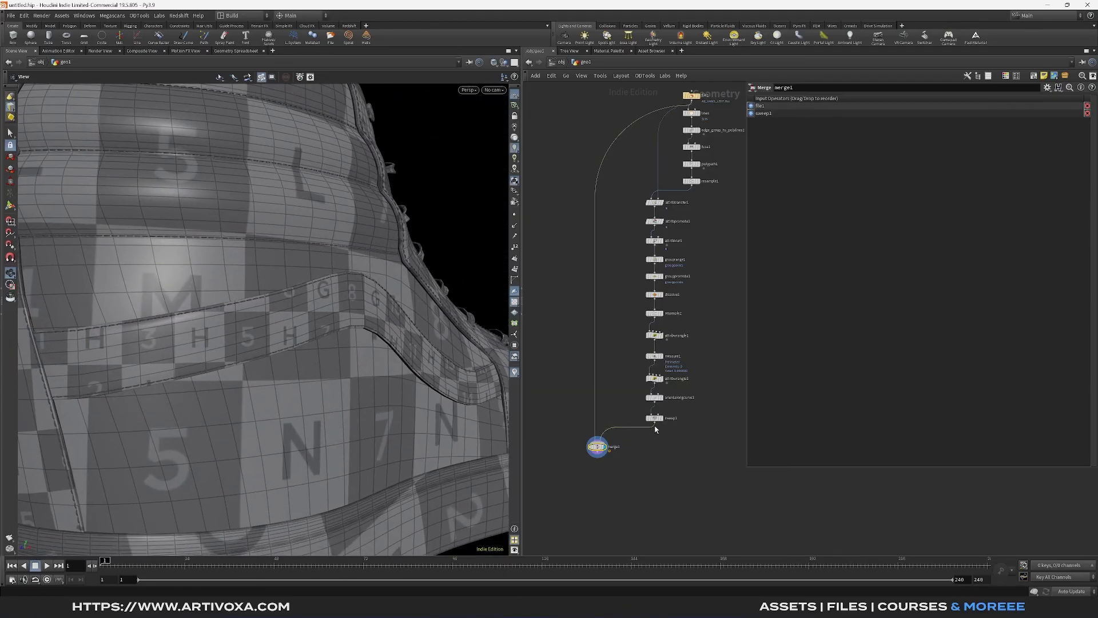
- Insert a Name node between the Sweep node and the Merge node
{"action": "scroll", "coordinate": [655, 426], "scroll_direction": "up", "scroll_amount": 3}
{"action": "key", "text": "Tab"}
{"action": "type", "text": "nor"}
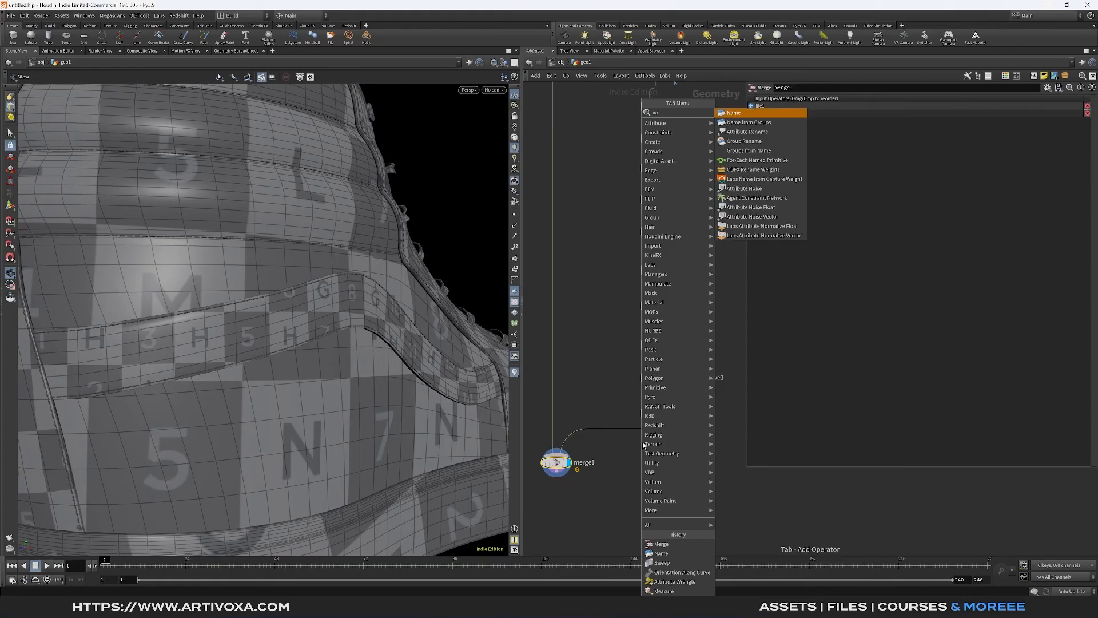
{"action": "key", "text": "Return"}
{"action": "left_click", "coordinate": [651, 431]}
{"action": "mouse_move", "coordinate": [652, 431]}
{"action": "left_mouse_down"}
{"action": "mouse_move", "coordinate": [634, 431]}
{"action": "mouse_move", "coordinate": [635, 443]}
{"action": "mouse_move", "coordinate": [658, 447]}
{"action": "left_mouse_up"}
- Examine the full primitive name values of the imported shoe file in the Geometry Spreadsheet
{"action": "scroll", "coordinate": [593, 320], "scroll_direction": "down", "scroll_amount": 5}
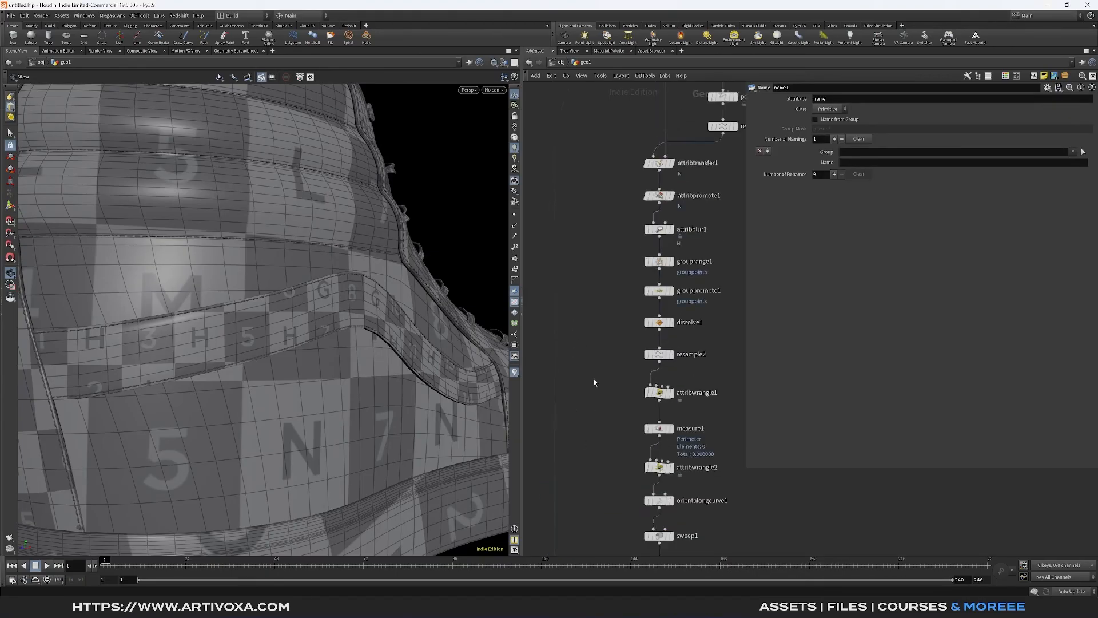
{"action": "left_click", "coordinate": [655, 181]}
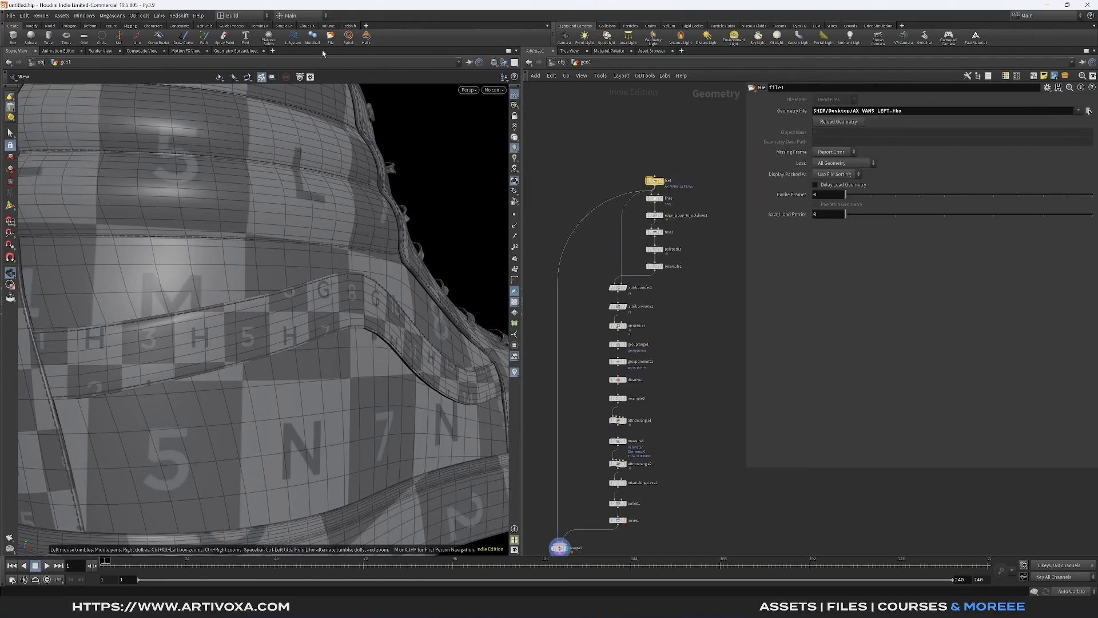
{"action": "left_click", "coordinate": [236, 51]}
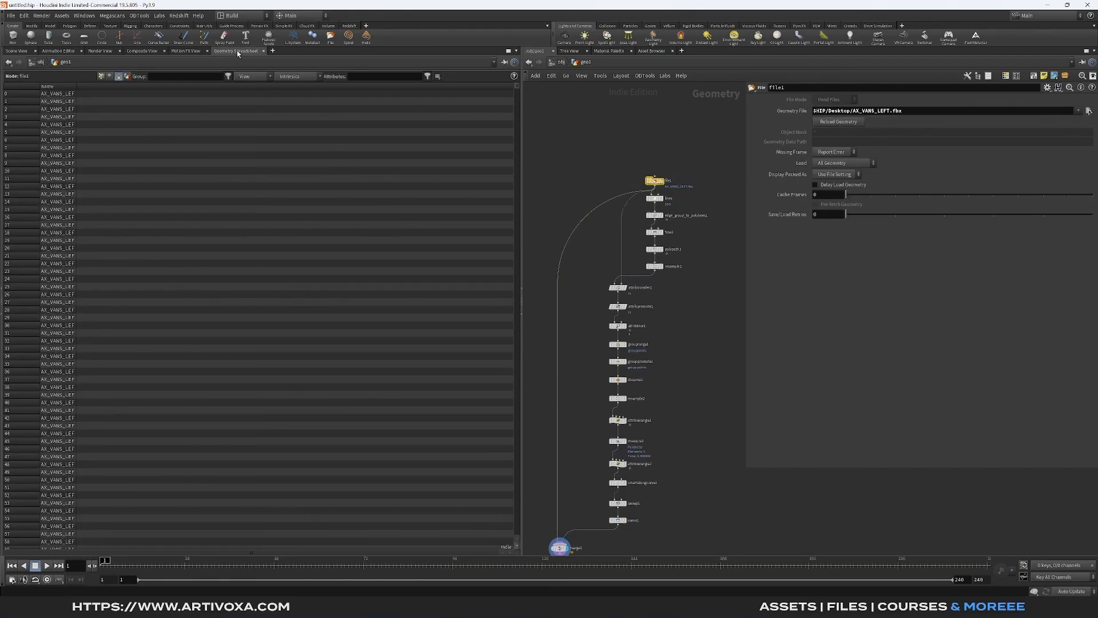
{"action": "double_click", "coordinate": [76, 86]}
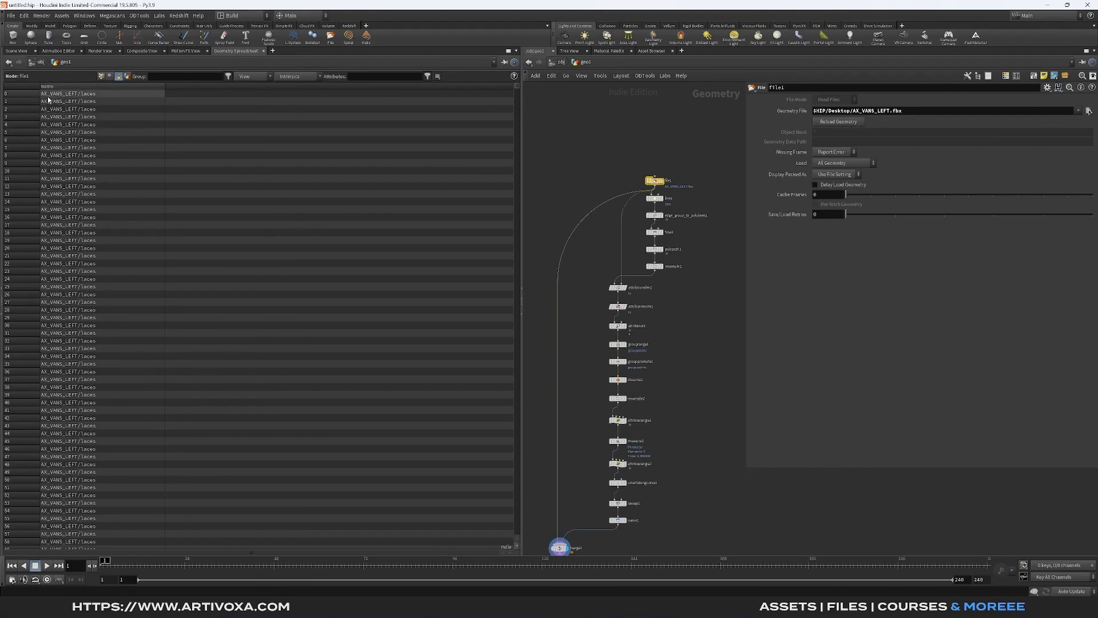
- Set the Name node's primitive name to AX_VANS_LEFT/stitch
{"action": "left_click_drag", "start_coordinate": [649, 518], "coordinate": [621, 524]}
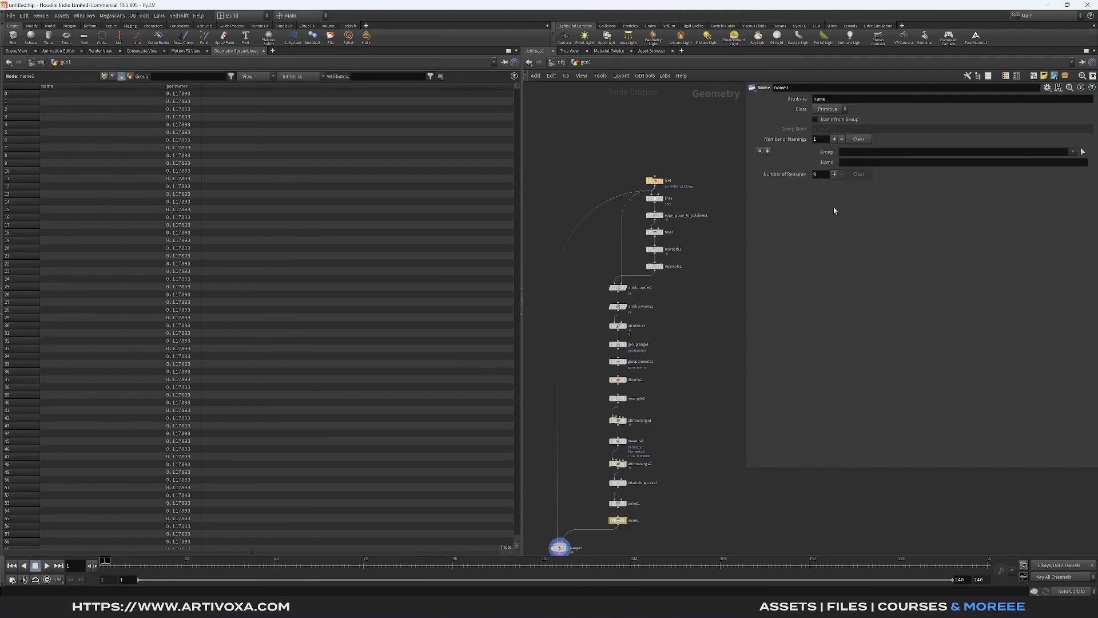
{"action": "double_click", "coordinate": [881, 164]}
{"action": "key", "text": "BackSpace"}
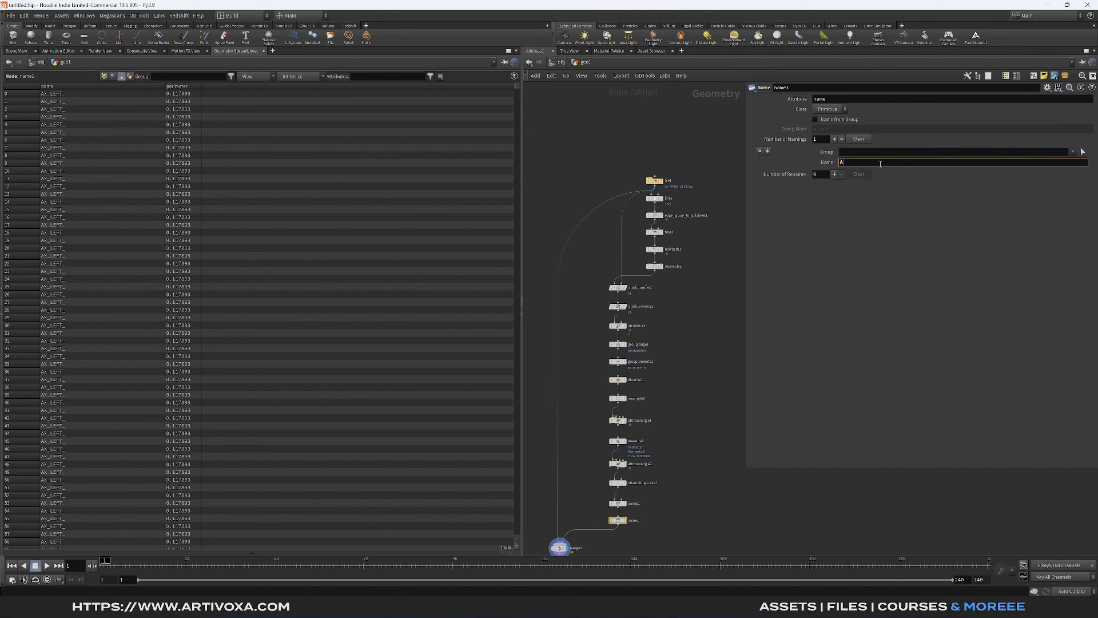
{"action": "type", "text": "AX_VANS_LEFT/stitch"}
{"action": "key", "text": "Return"}
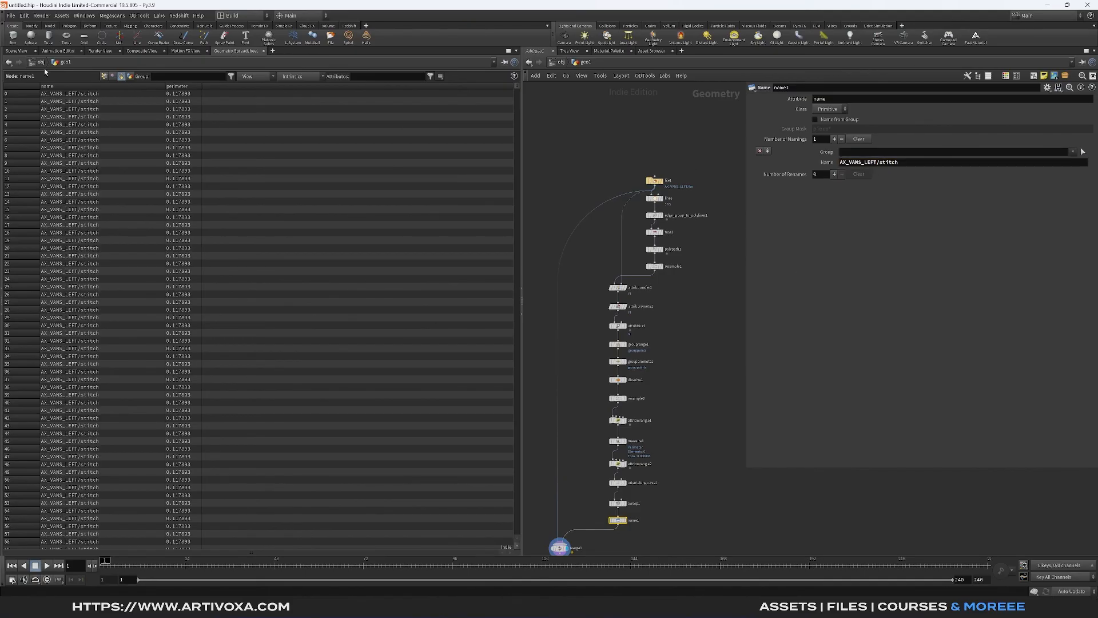
- Go back to the Scene View of the merged shoe and attach a ROP FBX Output node below the Merge node
{"action": "middle_click_drag", "start_coordinate": [597, 550], "coordinate": [610, 468]}
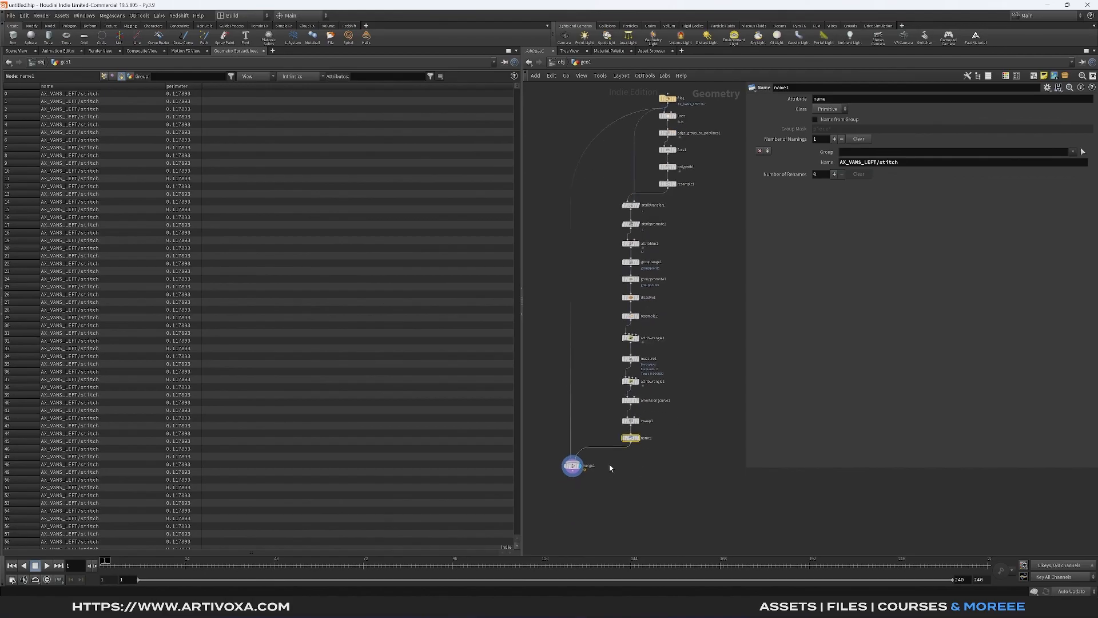
{"action": "middle_click_drag", "start_coordinate": [692, 143], "coordinate": [678, 198]}
{"action": "left_click", "coordinate": [654, 153]}
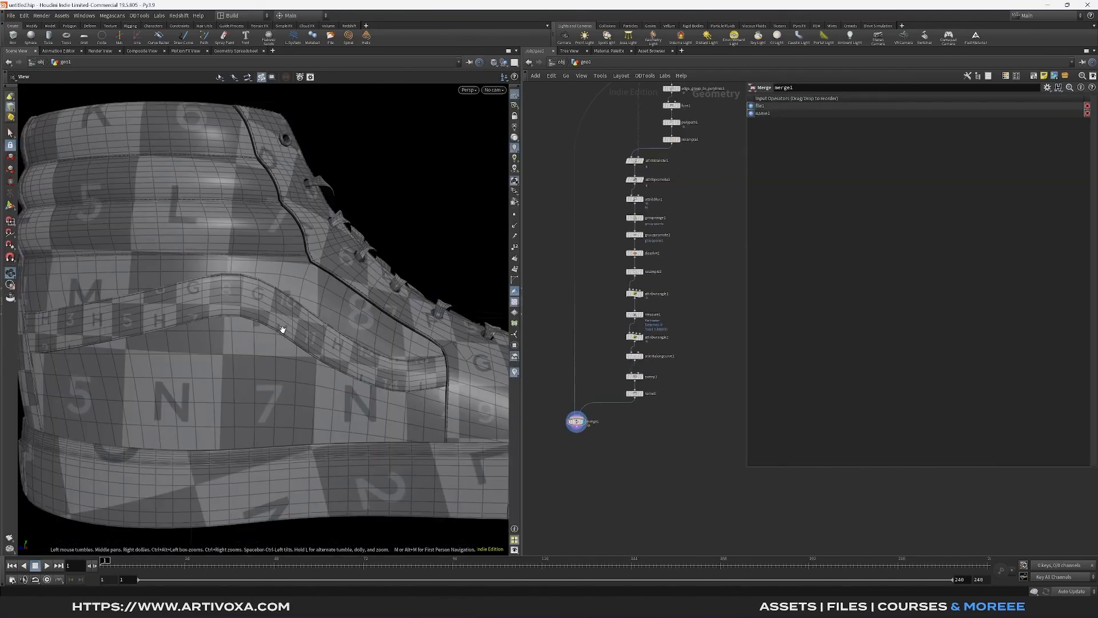
{"action": "scroll", "coordinate": [282, 330], "scroll_direction": "up", "scroll_amount": 6}
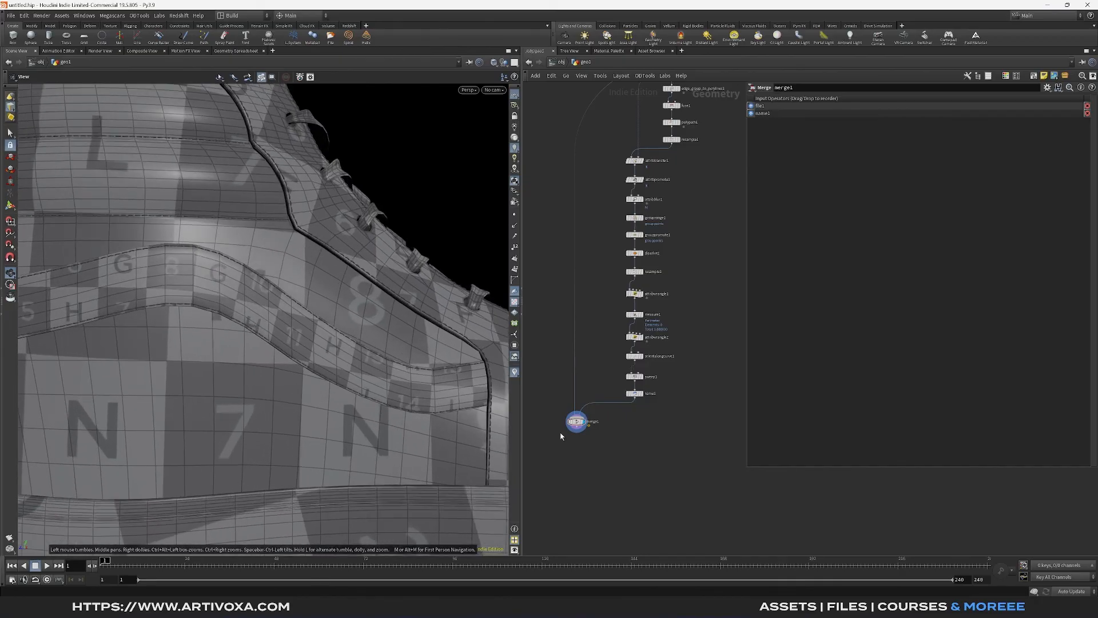
{"action": "key", "text": "Tab"}
{"action": "type", "text": "rop fb"}
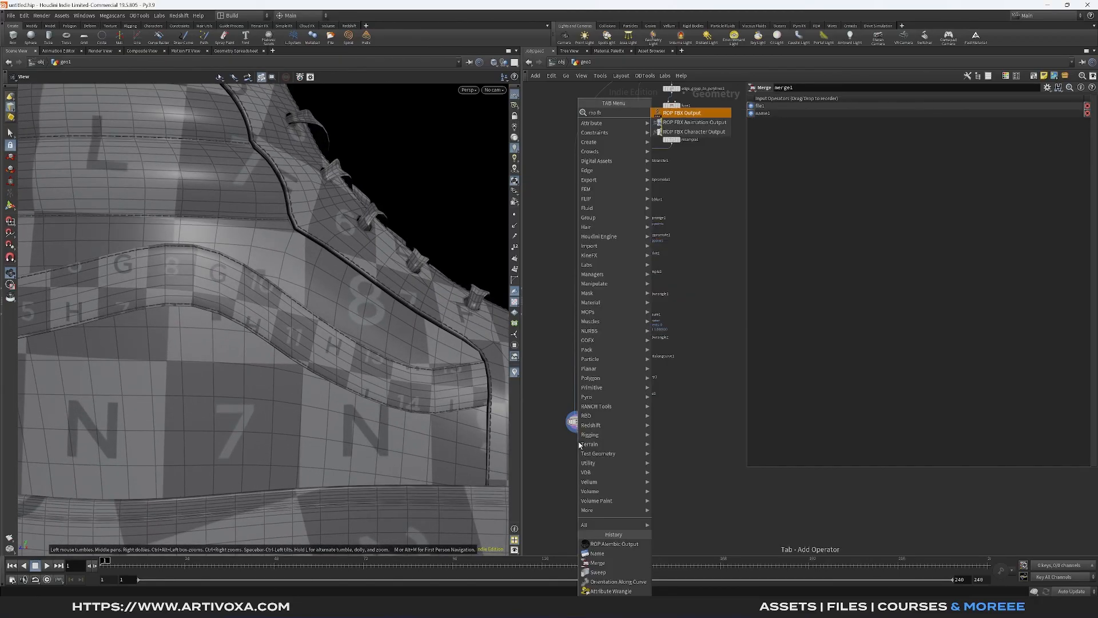
{"action": "key", "text": "Return"}
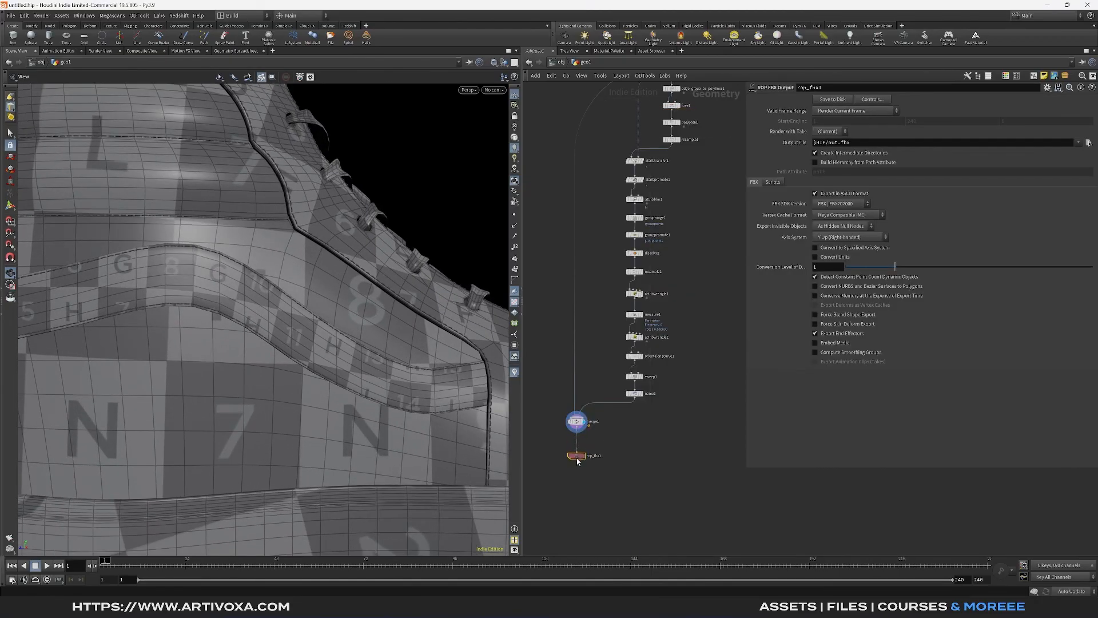
{"action": "left_click", "coordinate": [576, 458]}
- Enable Build Hierarchy from Path Attribute on the FBX output node and set the path attribute to name
{"action": "left_click", "coordinate": [815, 162]}
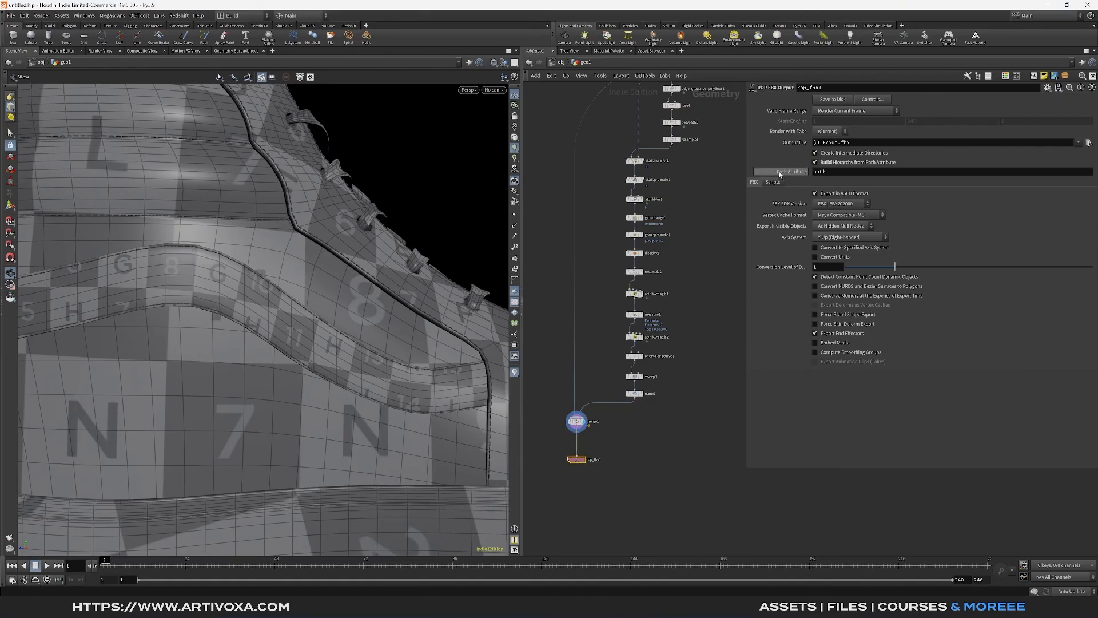
{"action": "double_click", "coordinate": [824, 171]}
{"action": "type", "text": "name"}
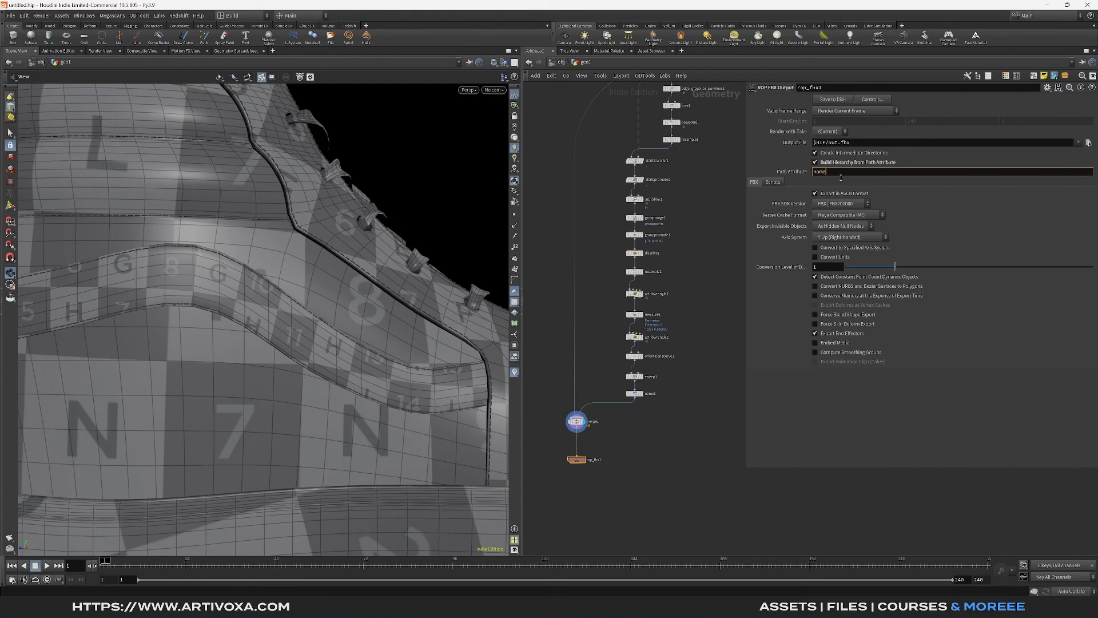
{"action": "key", "text": "Return"}
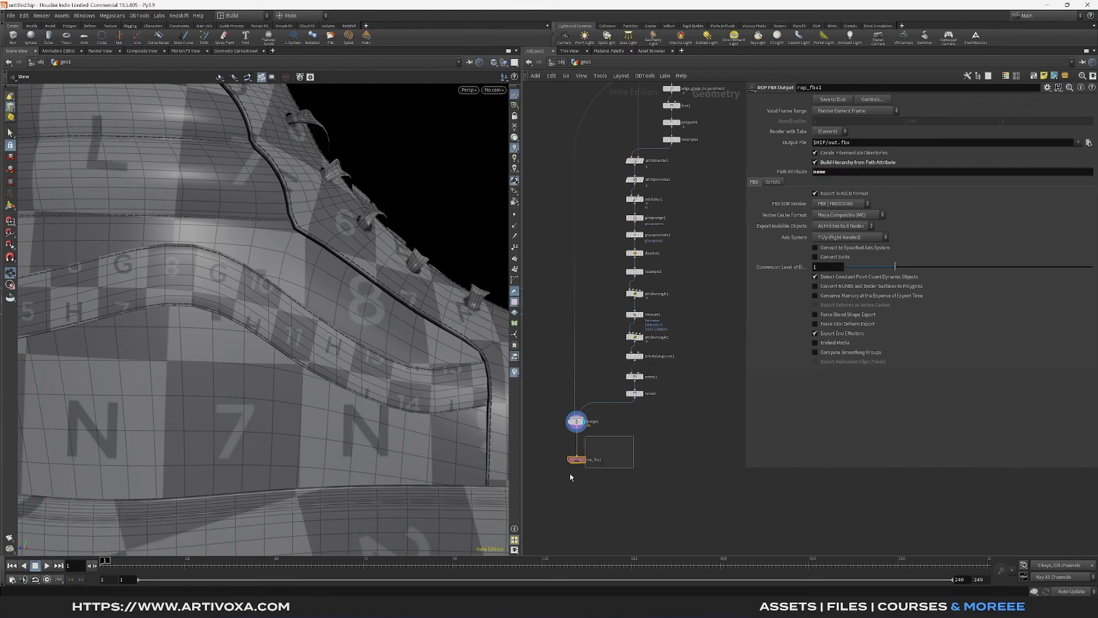
- Inspect the finished stitches across the whole shoe and along the seam near the toe
{"action": "scroll", "coordinate": [307, 314], "scroll_direction": "down", "scroll_amount": 8}
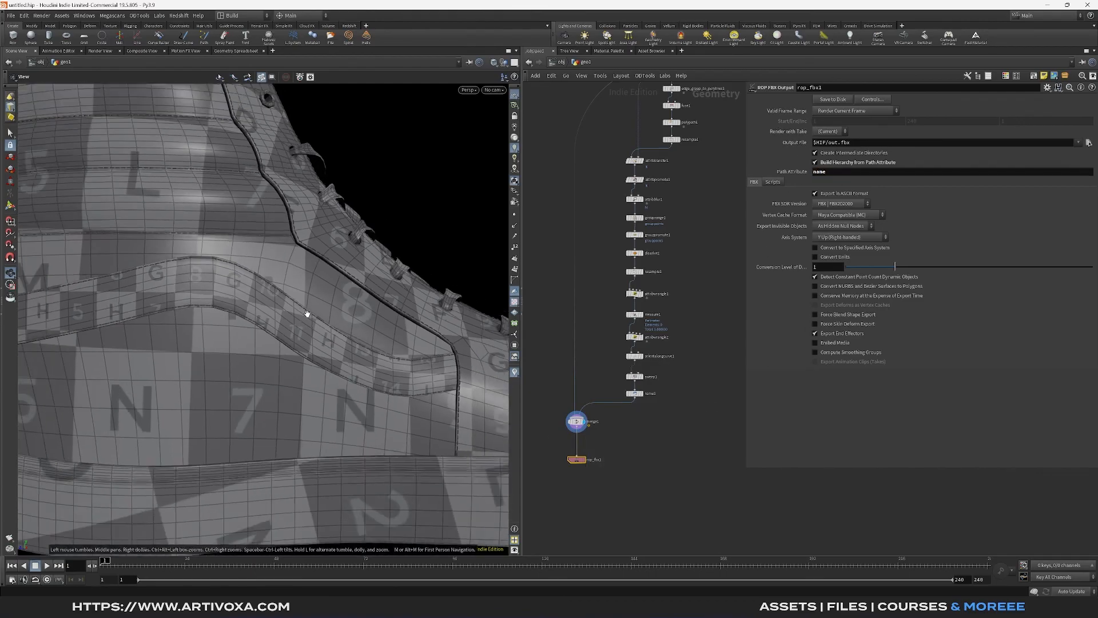
{"action": "scroll", "coordinate": [308, 314], "scroll_direction": "down", "scroll_amount": 4}
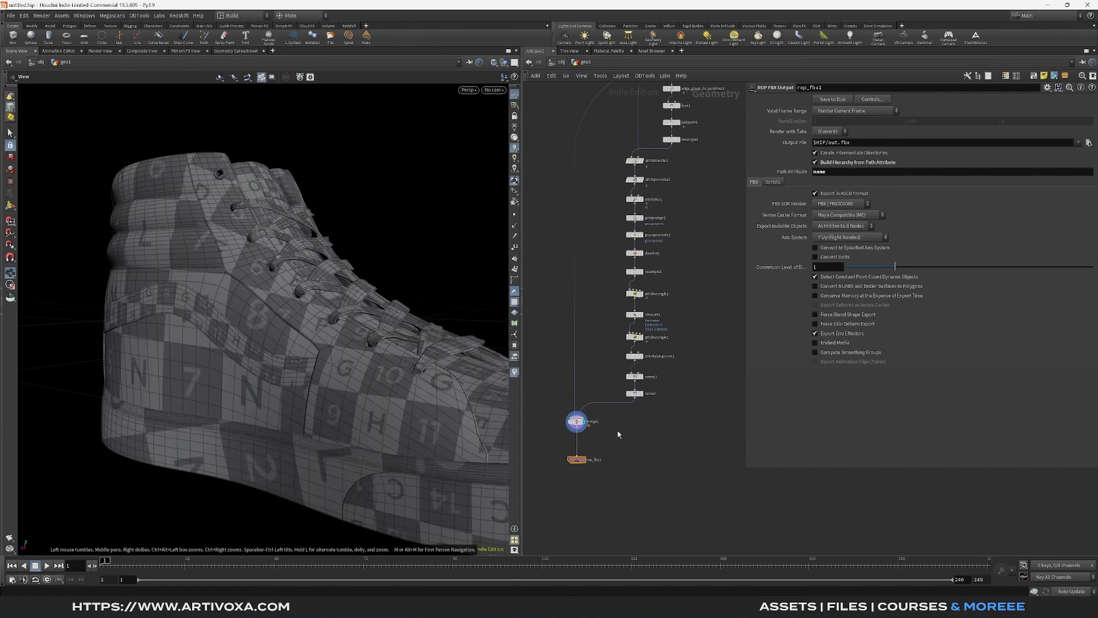
{"action": "scroll", "coordinate": [618, 434], "scroll_direction": "up", "scroll_amount": 3}
{"action": "scroll", "coordinate": [448, 417], "scroll_direction": "up", "scroll_amount": 5}
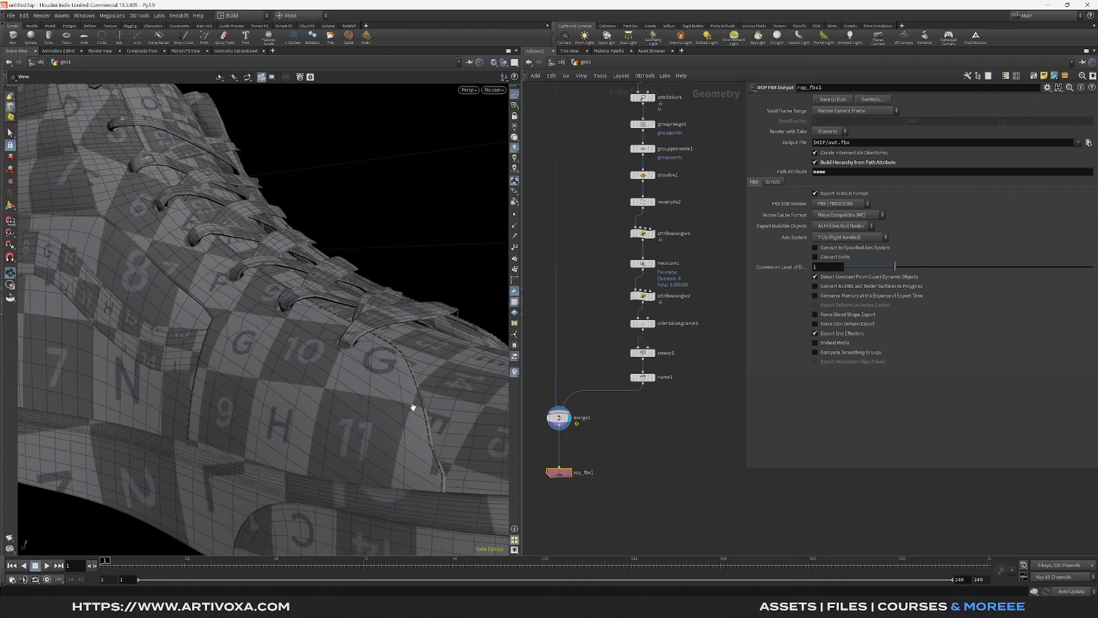
{"action": "left_click_drag", "start_coordinate": [358, 393], "coordinate": [357, 393]}
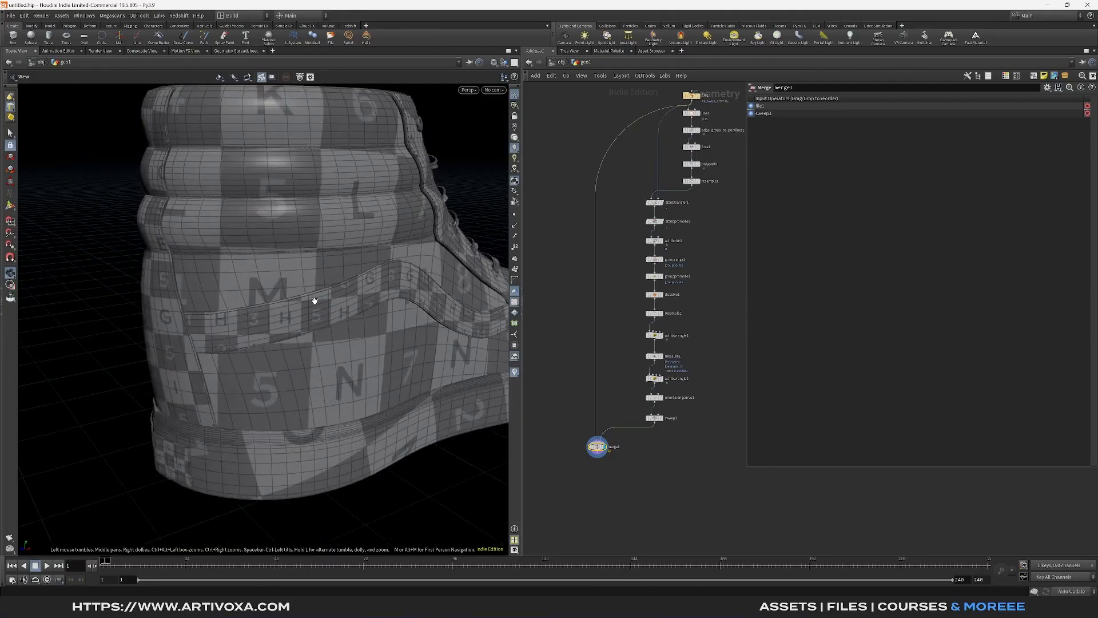
{"action": "scroll", "coordinate": [321, 299], "scroll_direction": "up", "scroll_amount": 5}
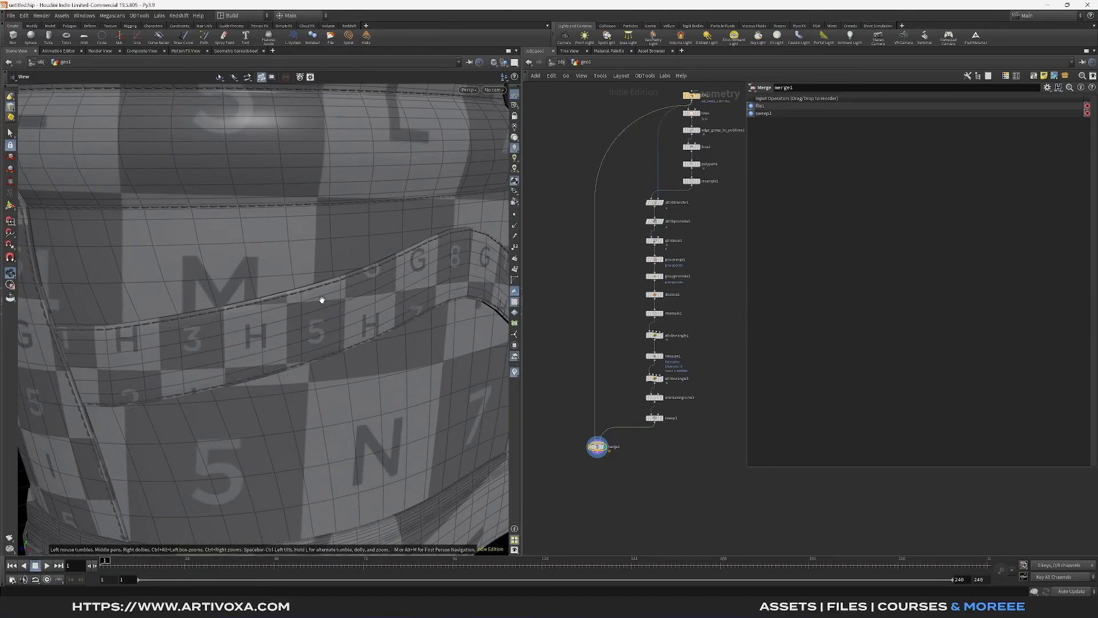
{"action": "scroll", "coordinate": [222, 275], "scroll_direction": "down", "scroll_amount": 5}
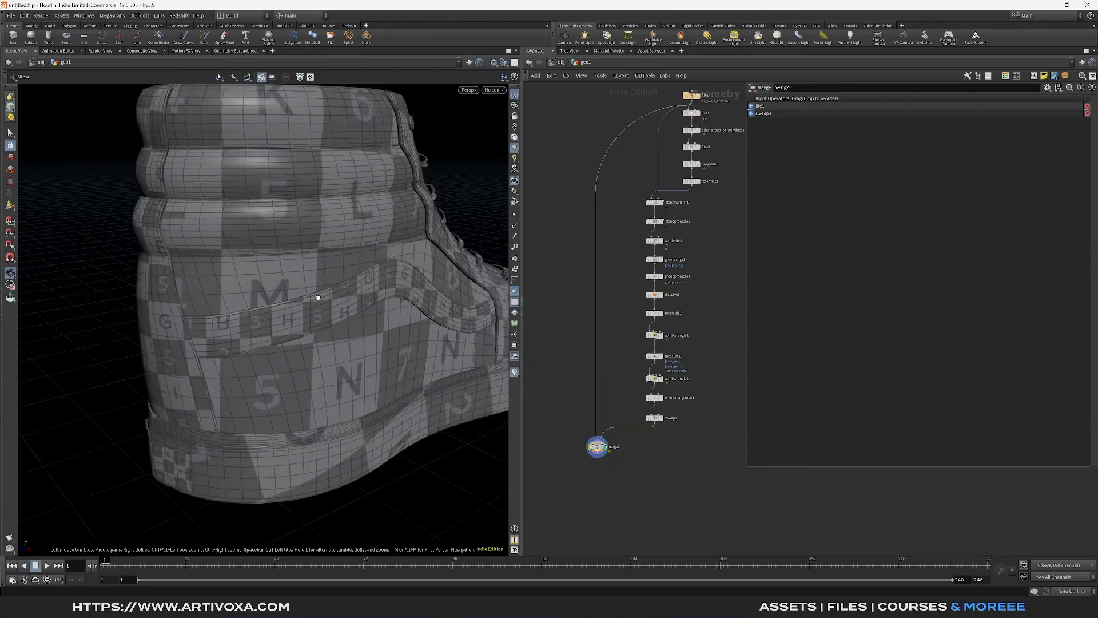
{"action": "scroll", "coordinate": [319, 295], "scroll_direction": "up", "scroll_amount": 6}
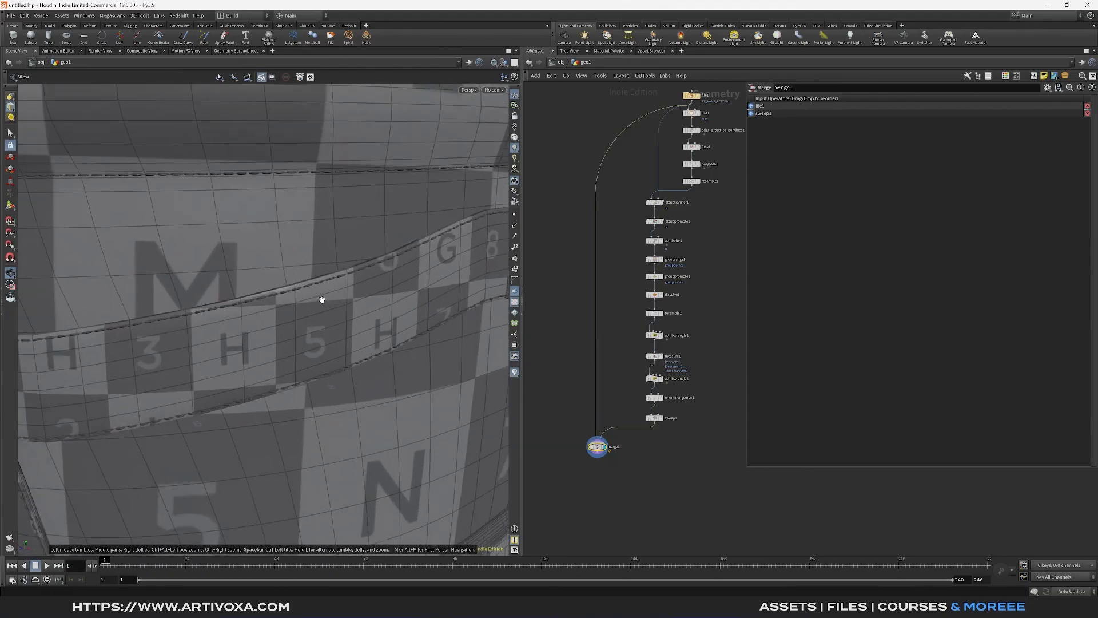